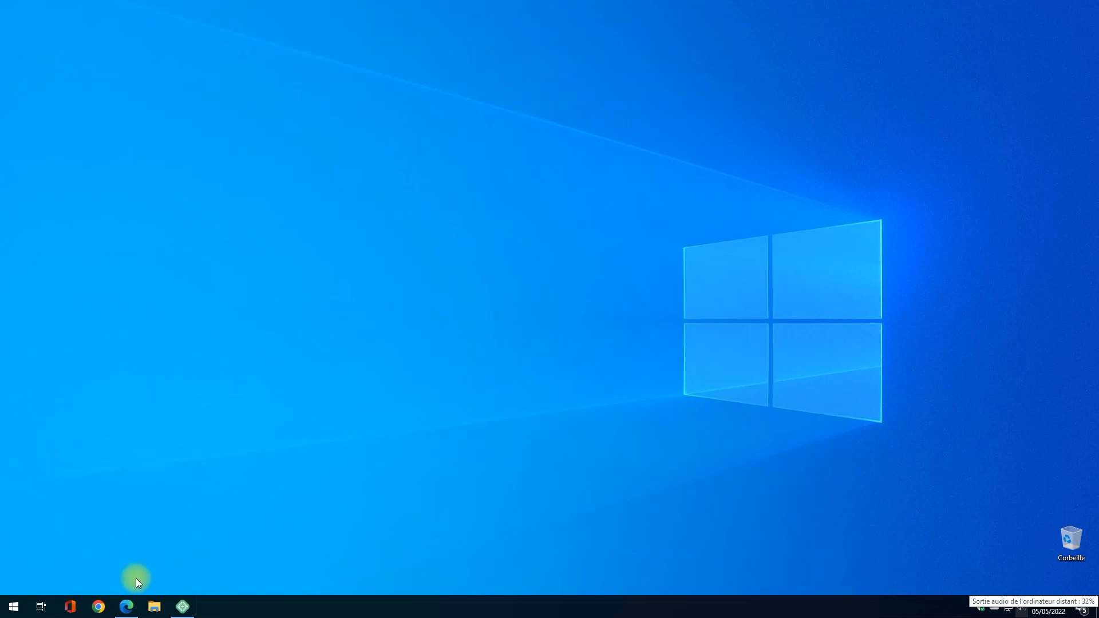
Switch to the browser and open the footer template part in the site editor from the WordPress dashboard
left_click(127, 606)
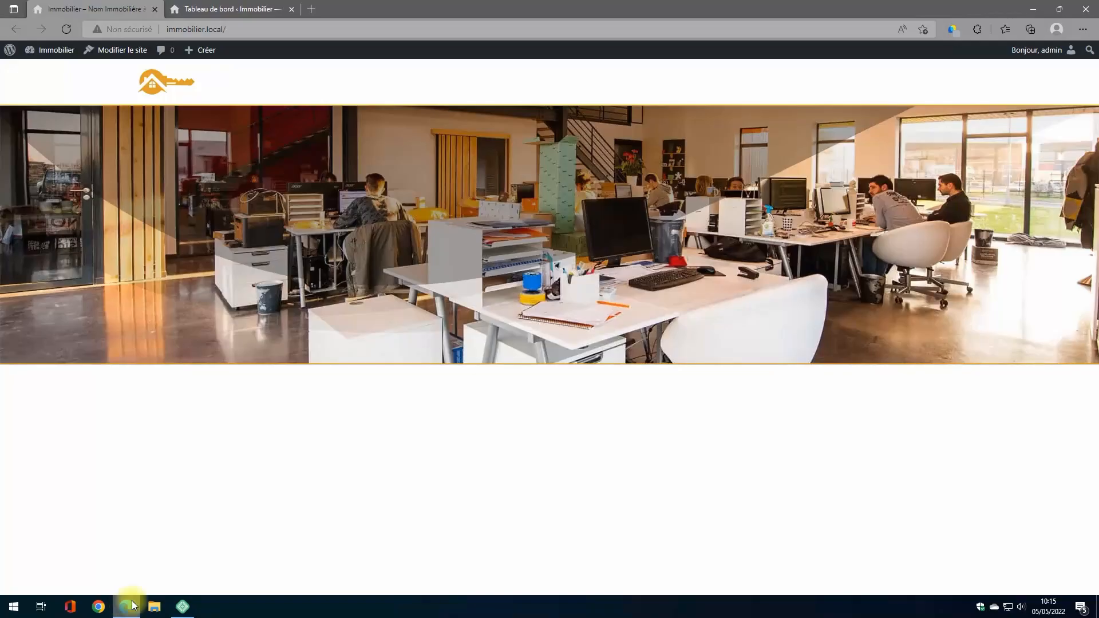
left_click(230, 10)
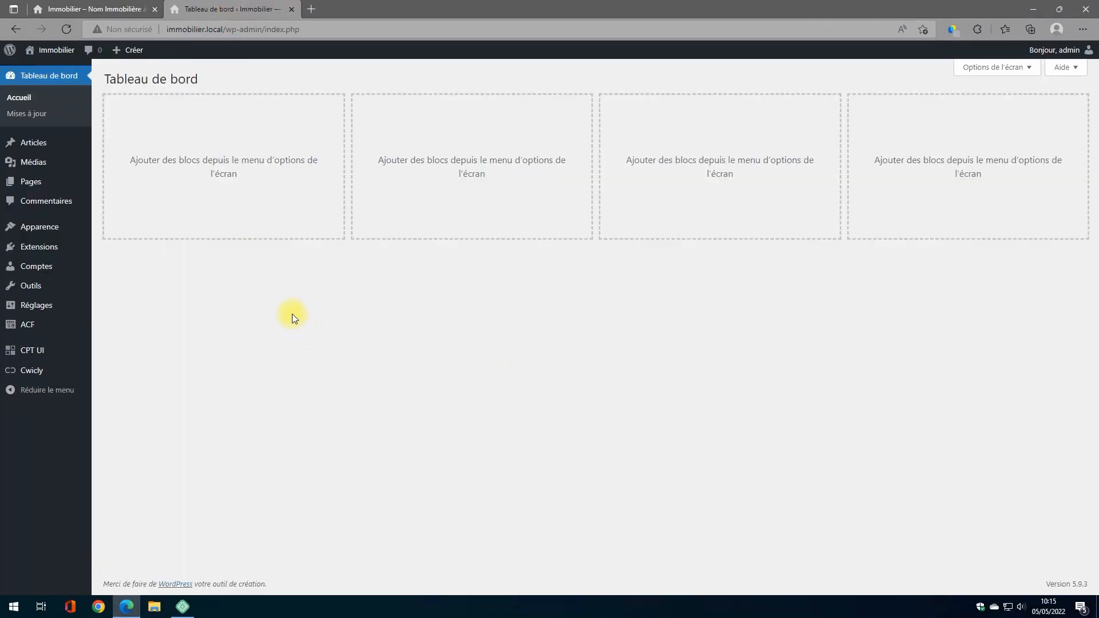
mouse_move(19, 226)
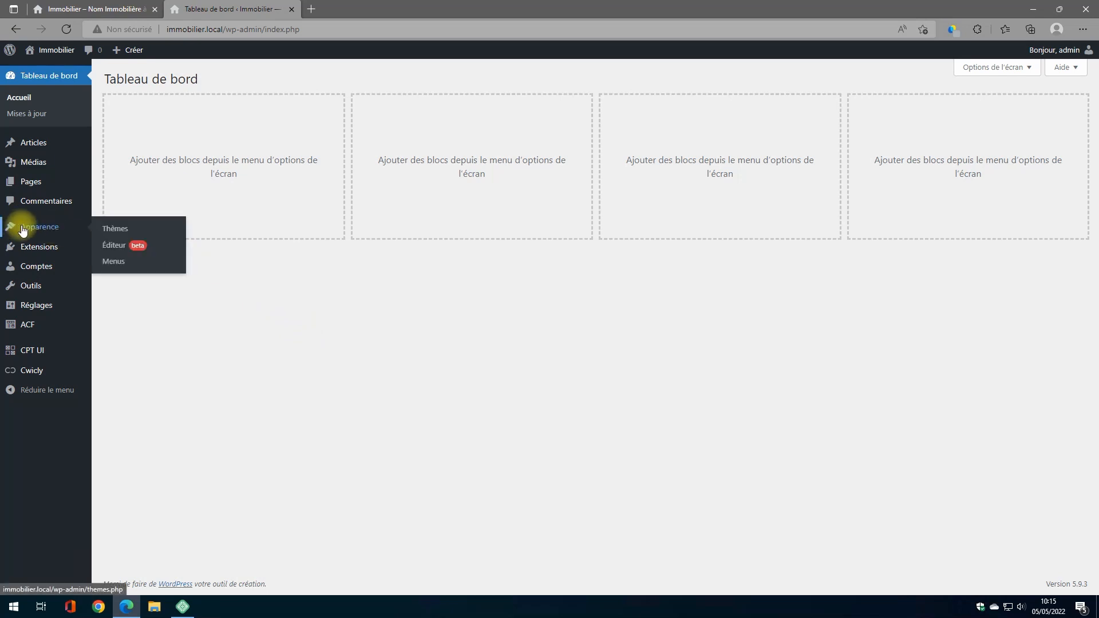
left_click(114, 248)
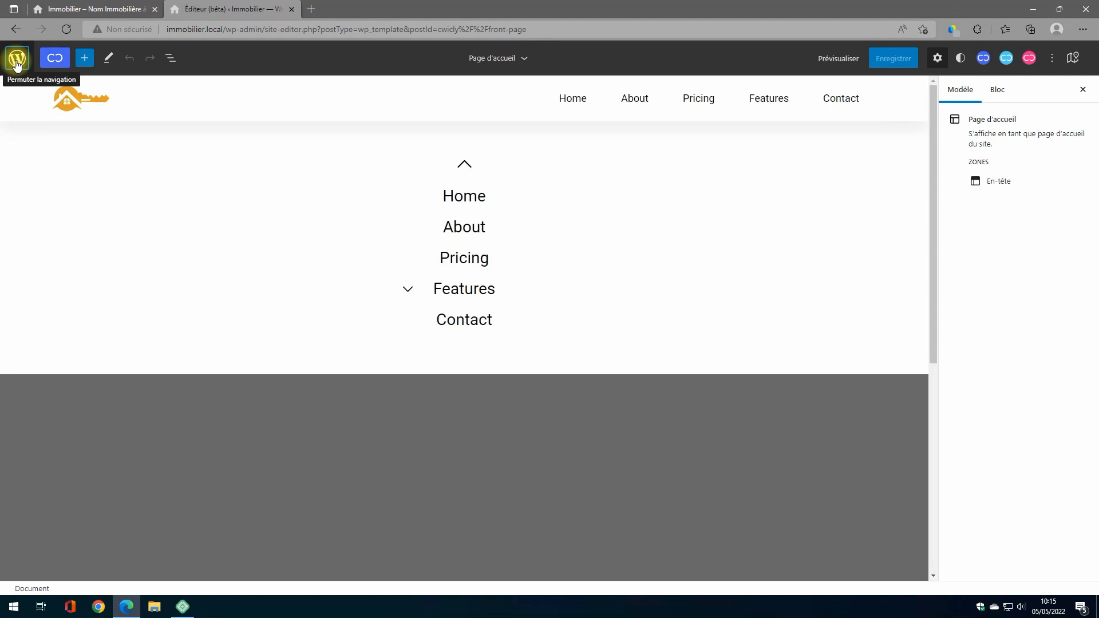
left_click(17, 60)
left_click(80, 217)
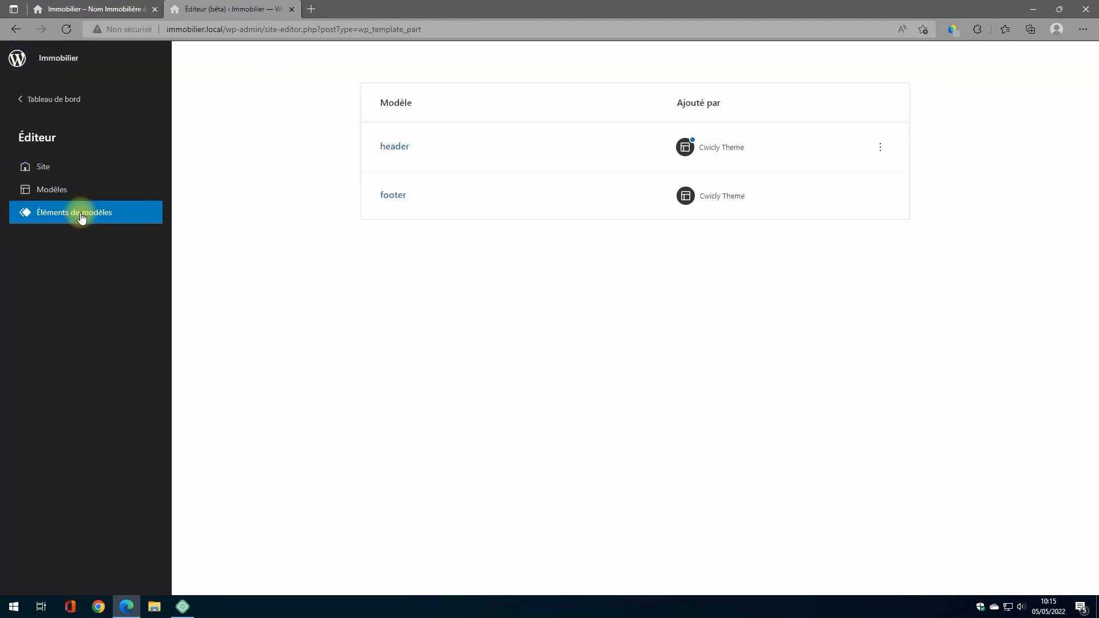
left_click(392, 230)
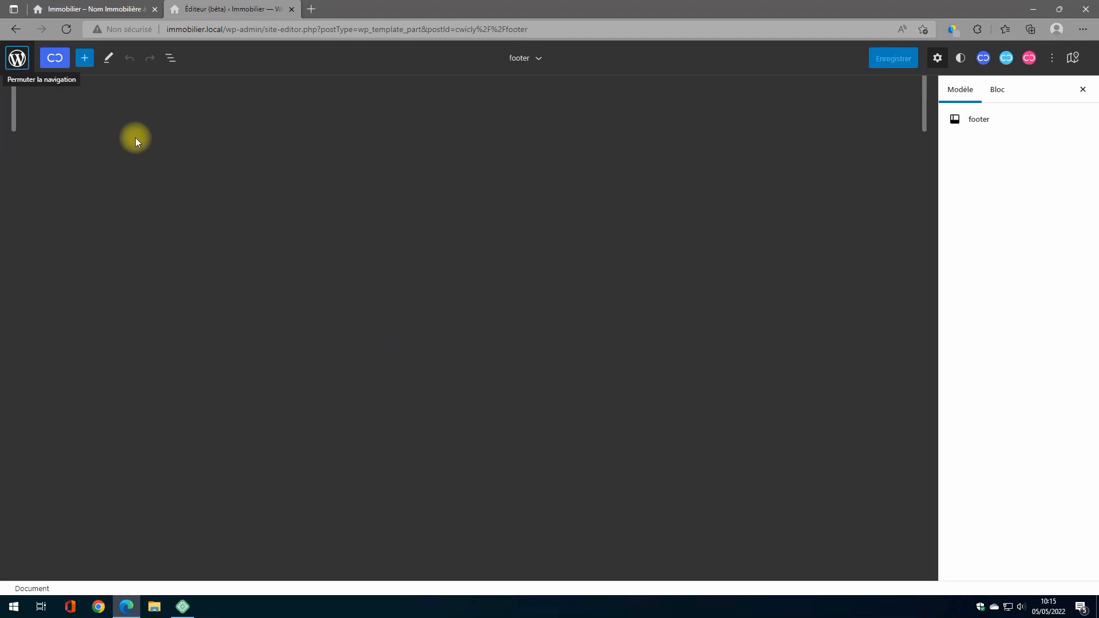
Browse the Footer sections in the Cwicly design library and close it without inserting one
left_click(49, 60)
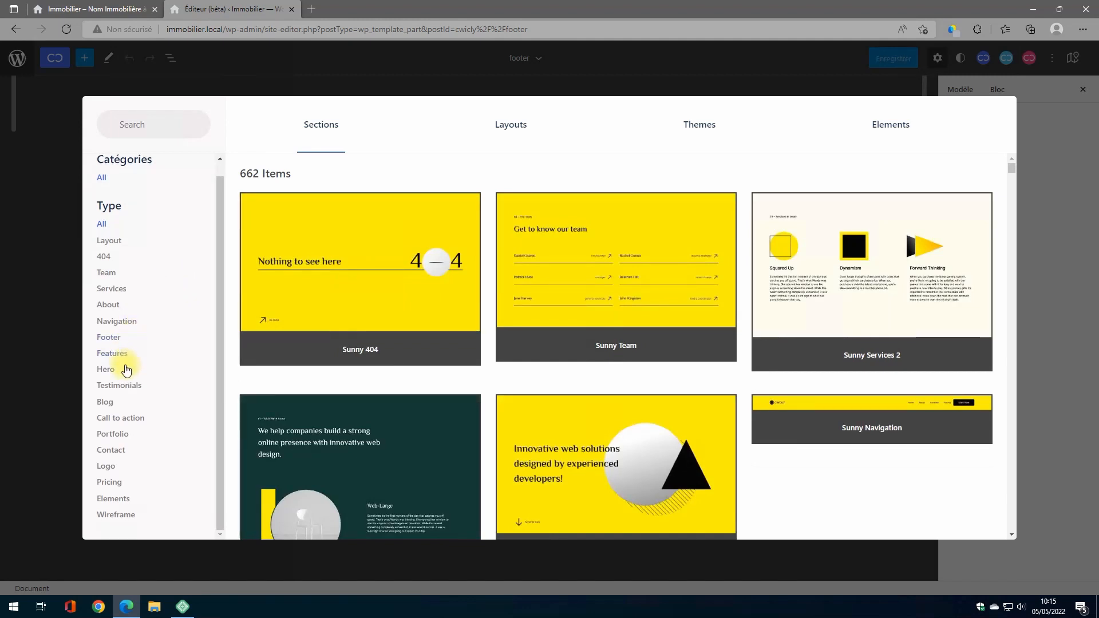
left_click(110, 338)
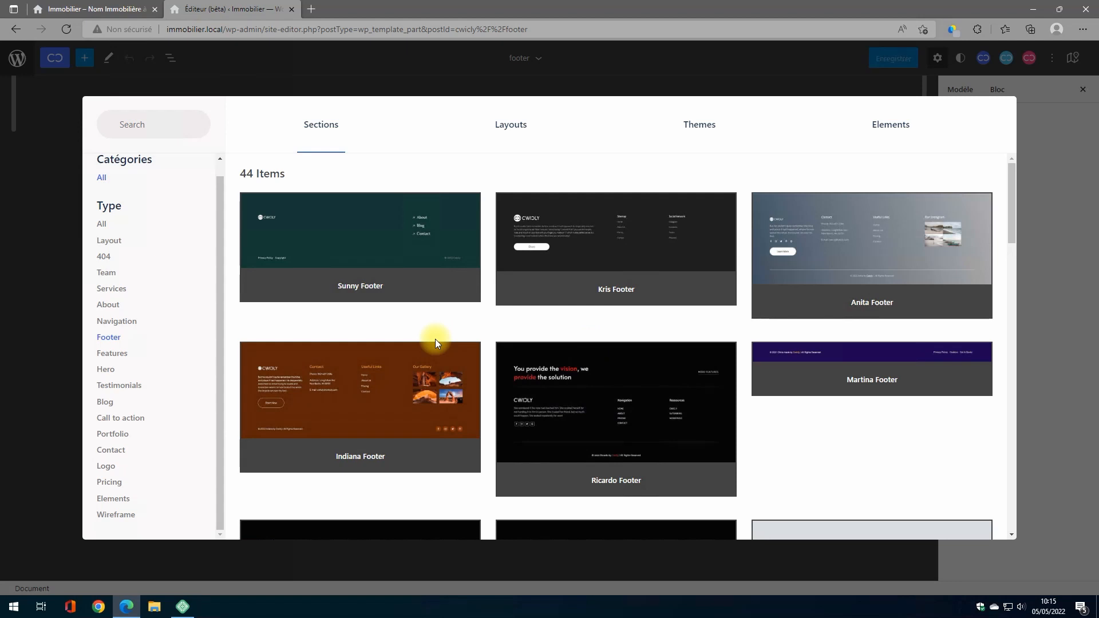
left_click(109, 181)
left_click(53, 147)
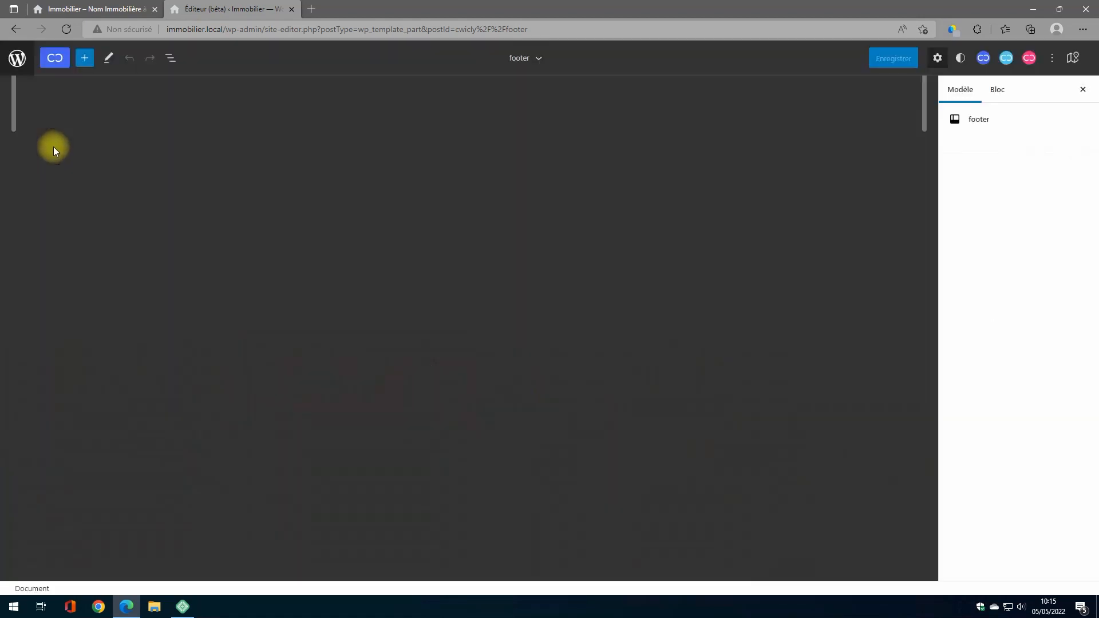
Add two Section blocks to the footer and insert a three-column Columns block in the first section
left_click(84, 60)
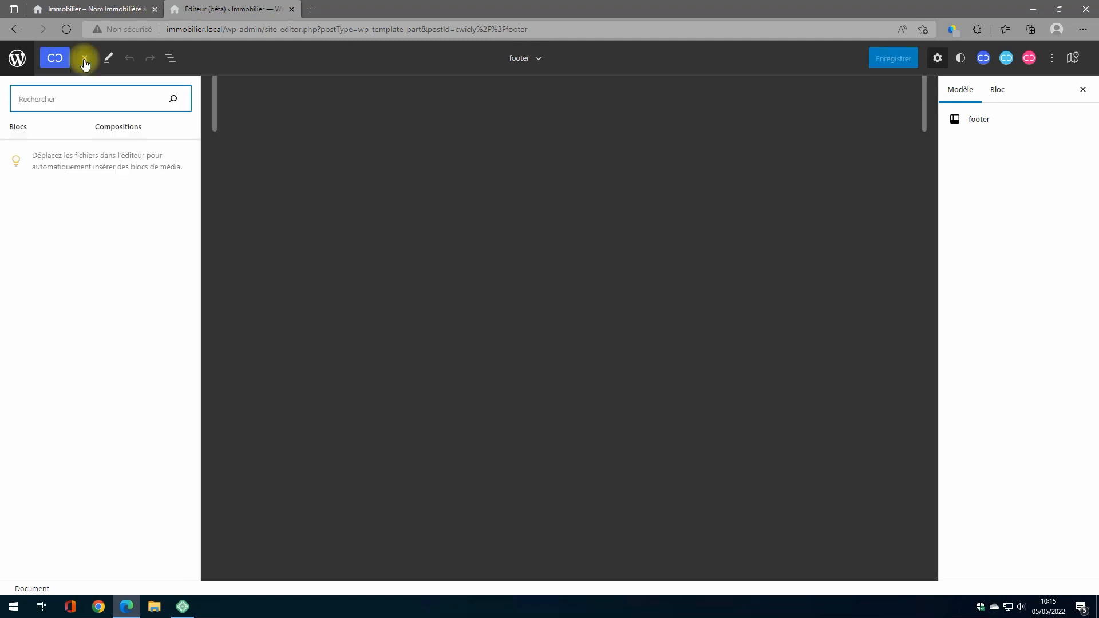
left_click(95, 192)
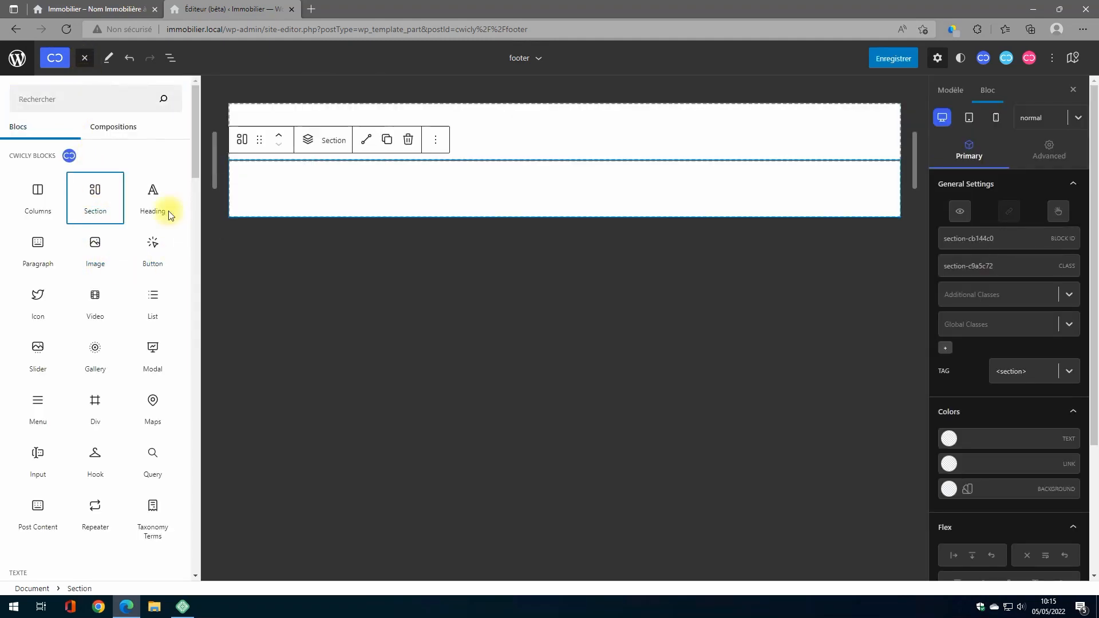
left_click(627, 139)
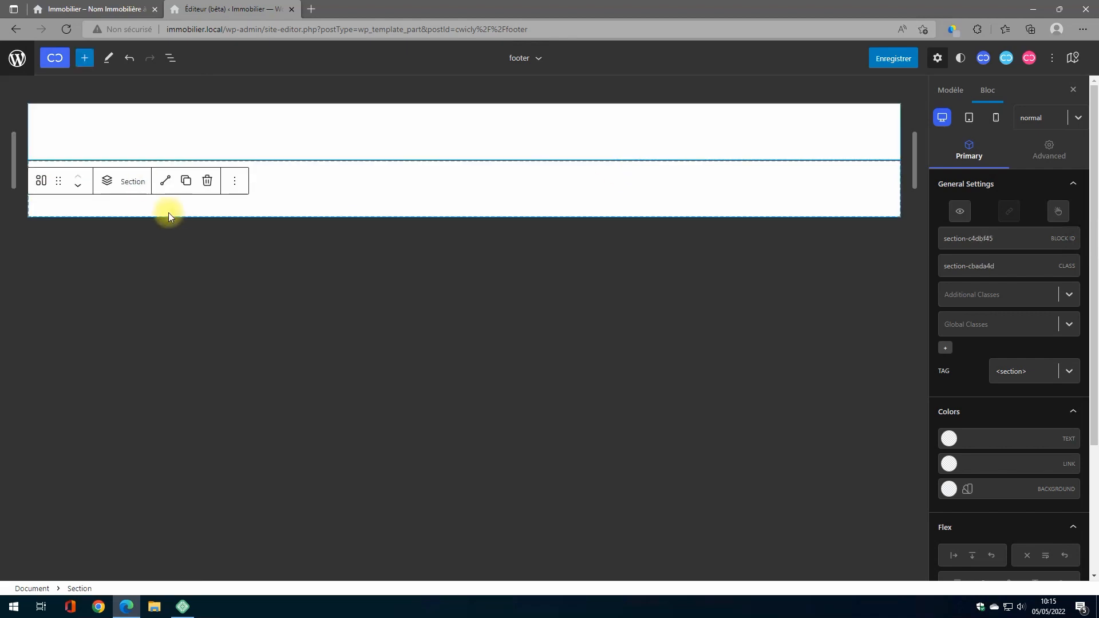
left_click(110, 184)
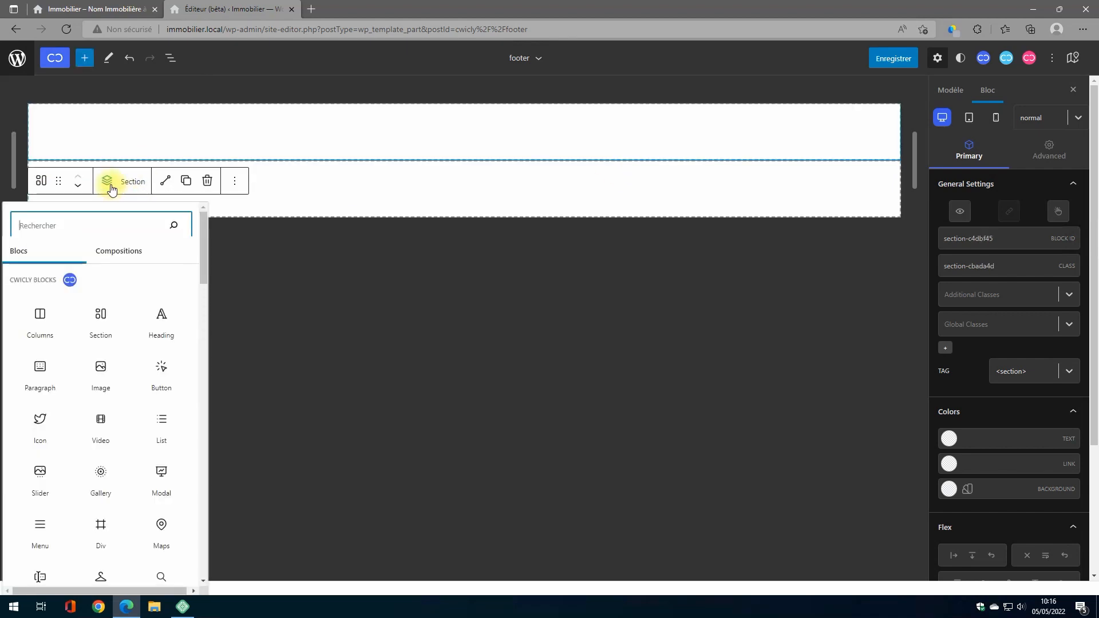
left_click(41, 315)
left_click(499, 191)
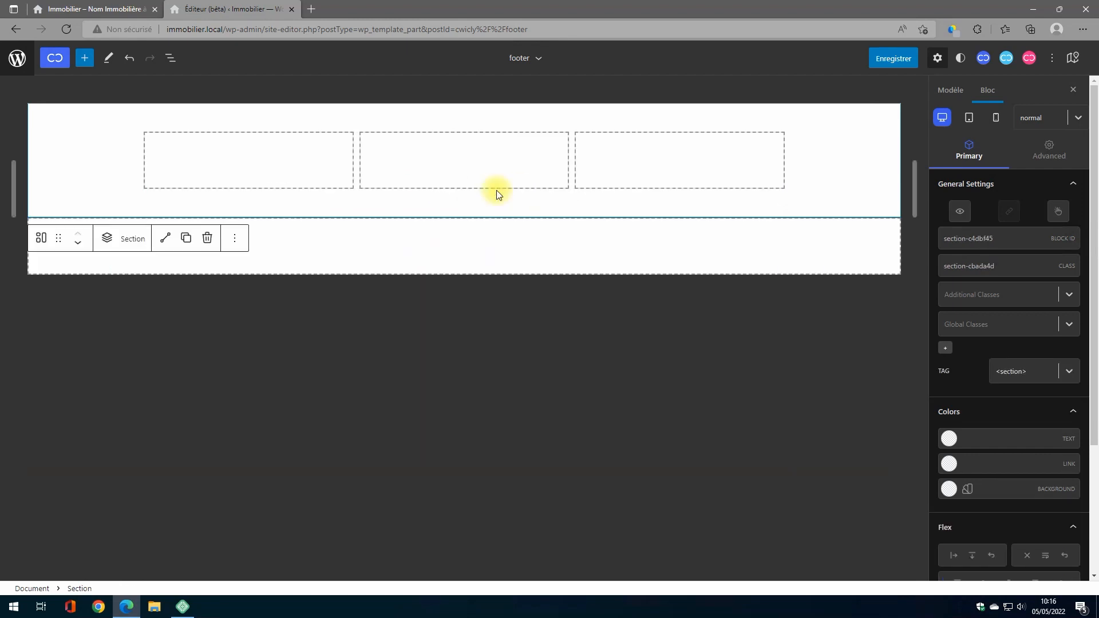
Give the first section the lighter grey palette background and set its top and bottom padding to 20 px
left_click(948, 489)
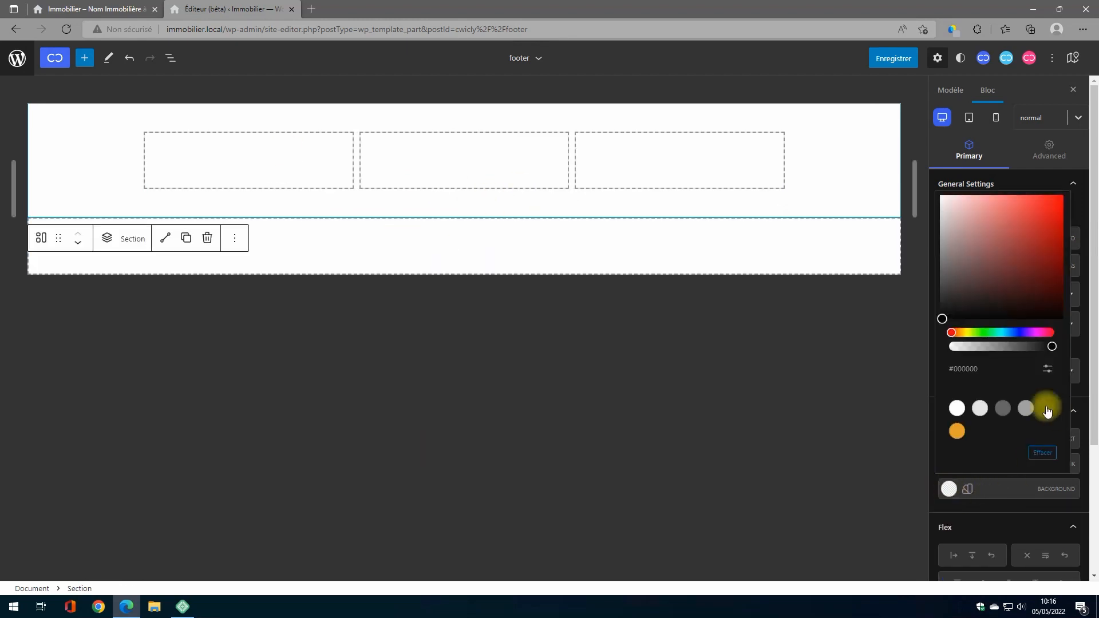
left_click(1025, 408)
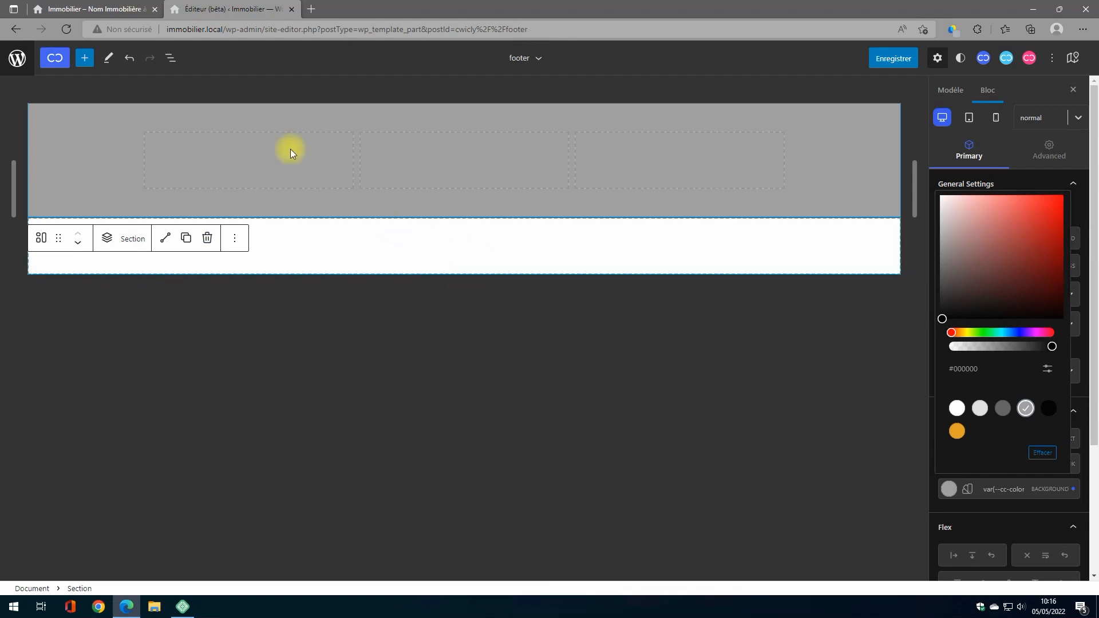
left_click(1048, 150)
left_click(1024, 298)
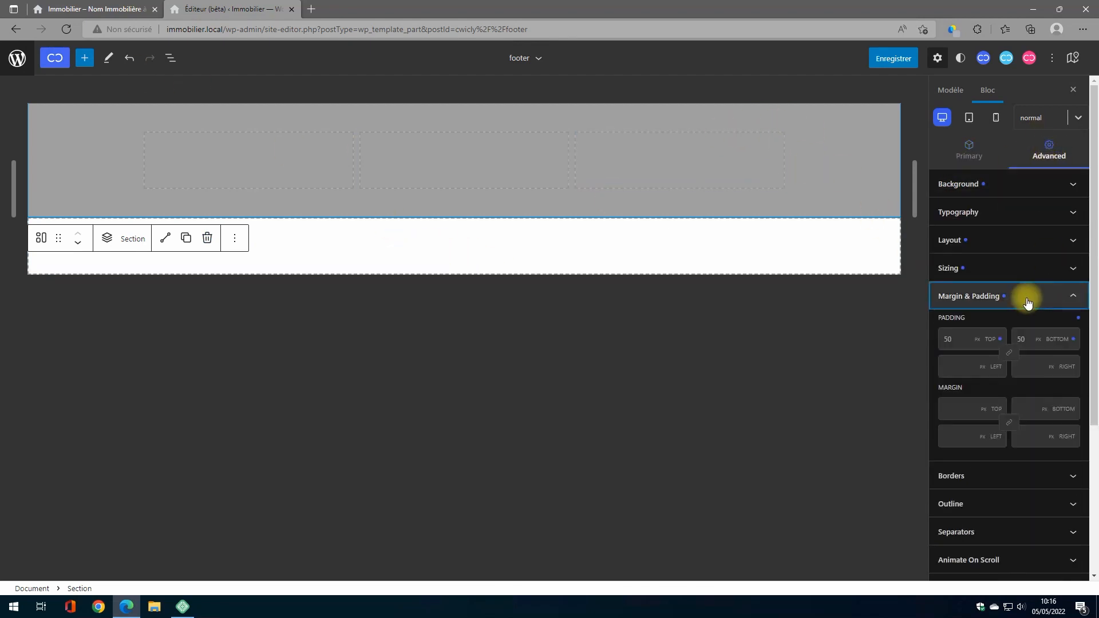
double_click(948, 339)
type("20")
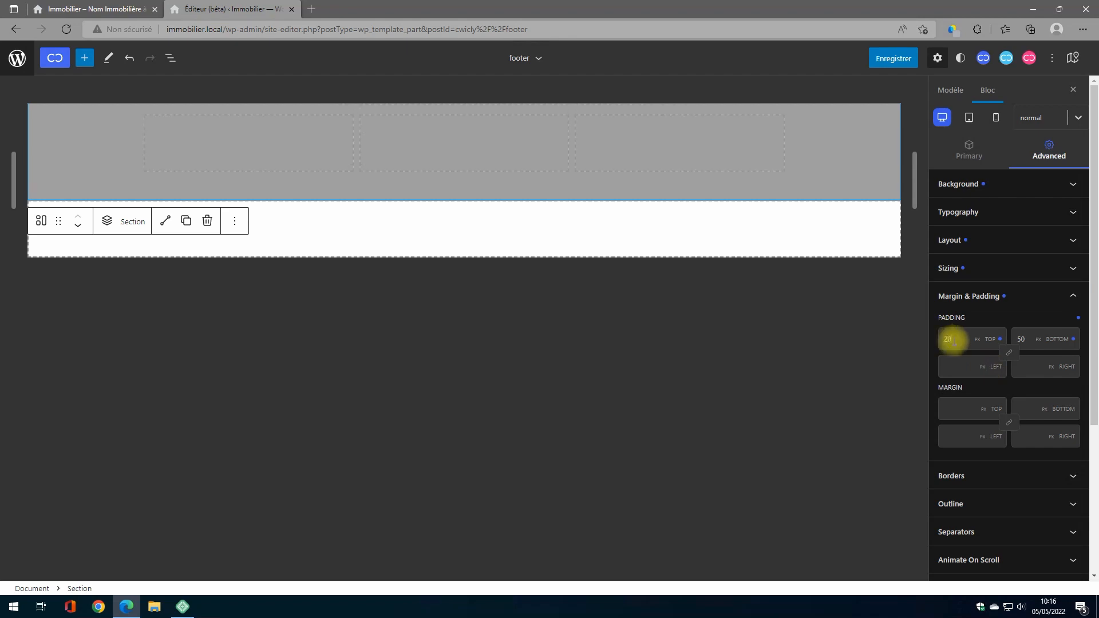
type("20")
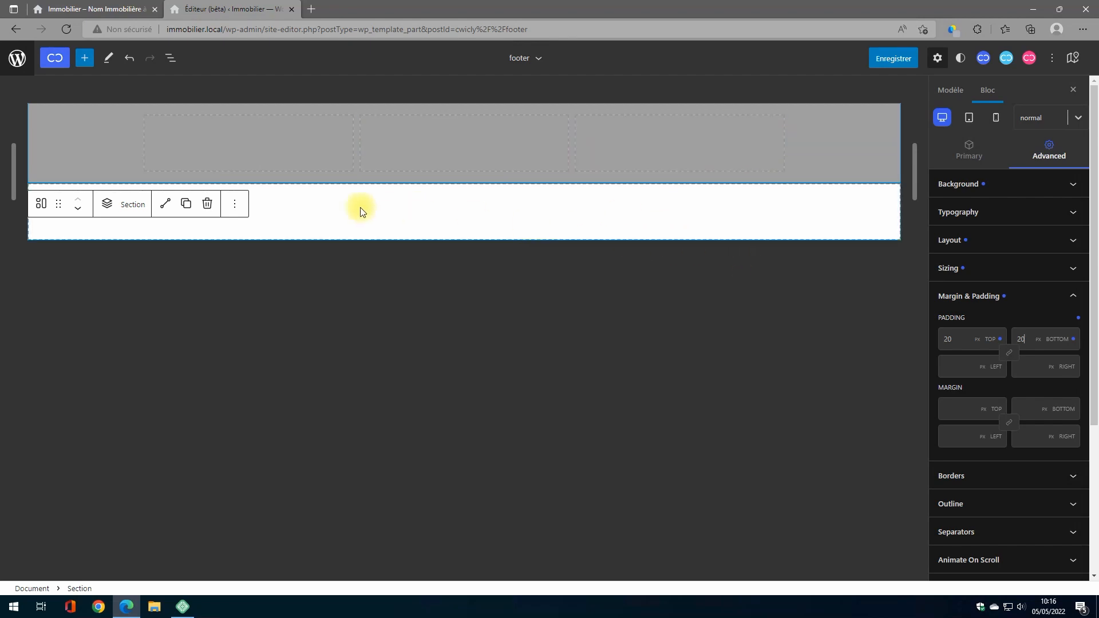
Add a Button block and an Image block to the first column of the upper section
left_click(245, 140)
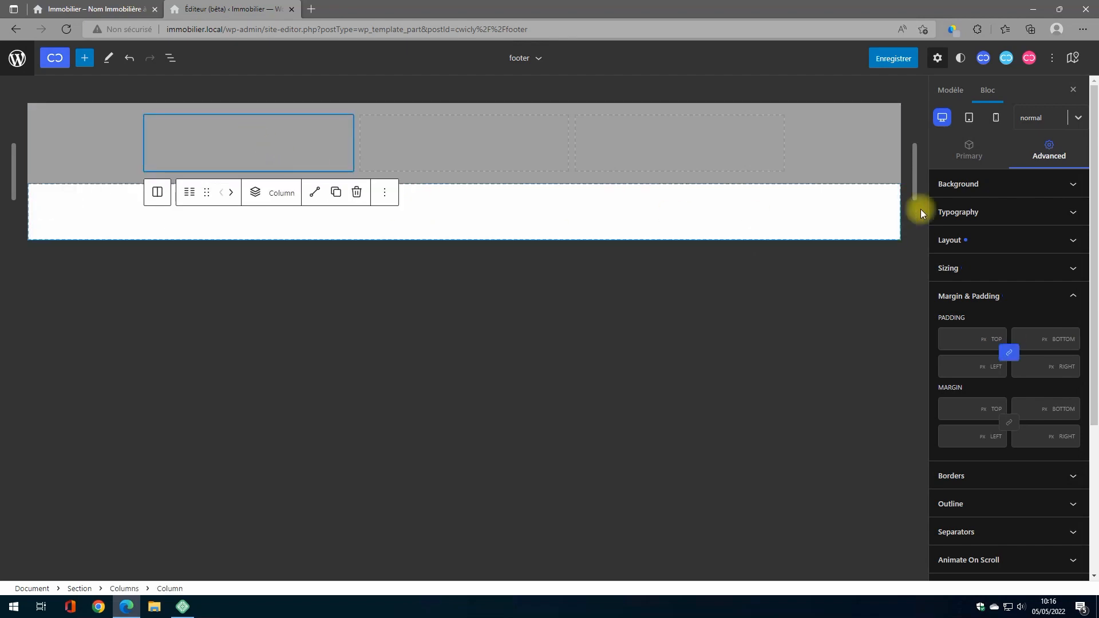
left_click(255, 194)
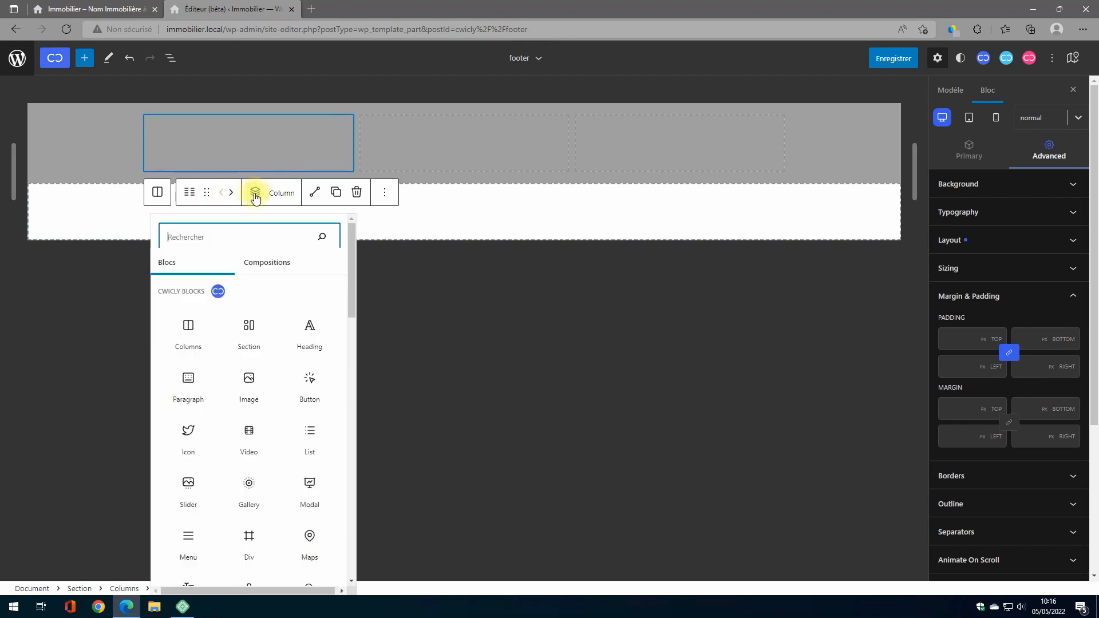
left_click(313, 389)
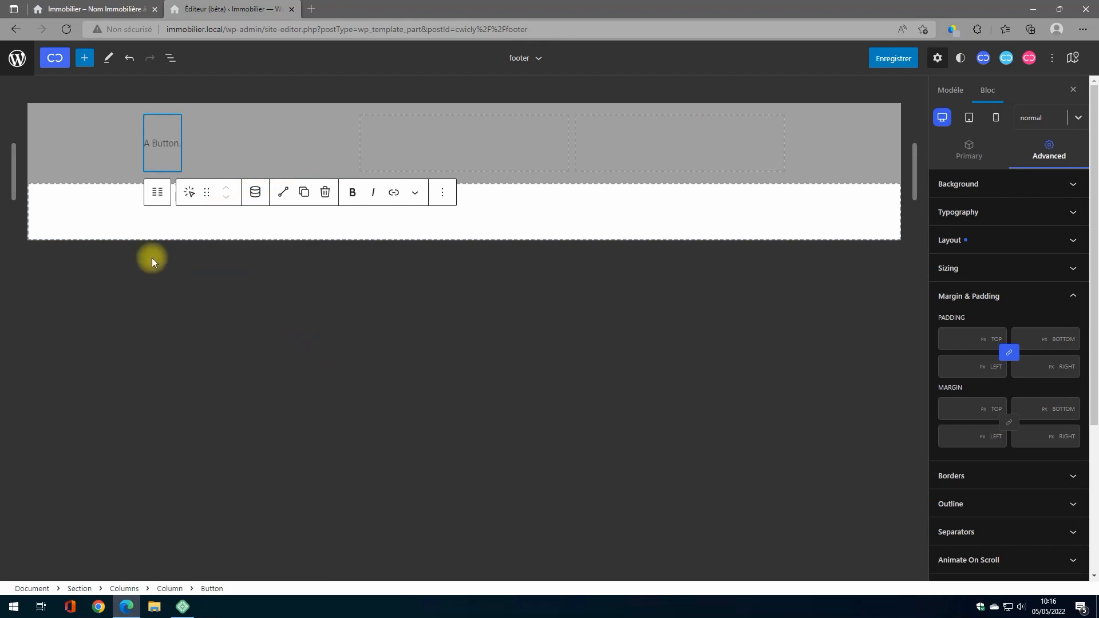
left_click(157, 193)
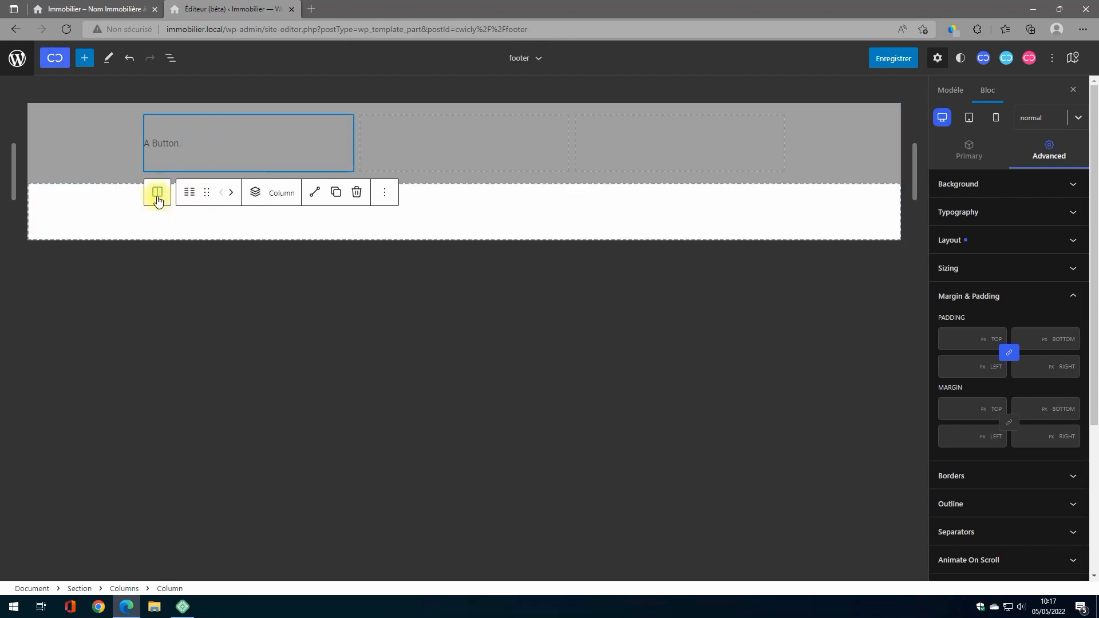
left_click(255, 194)
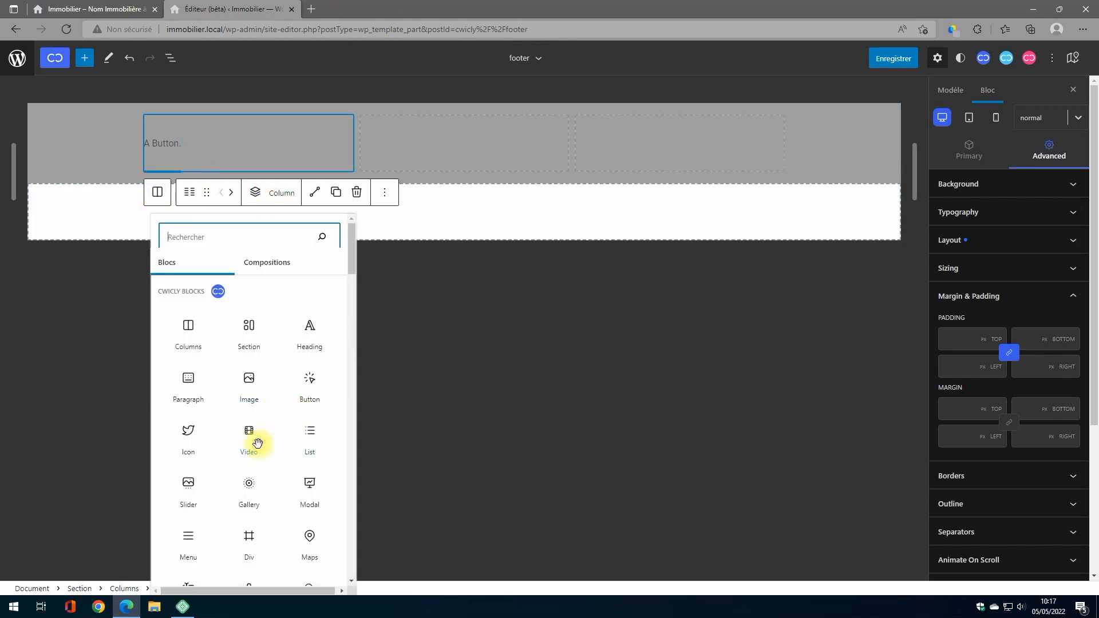
left_click(249, 384)
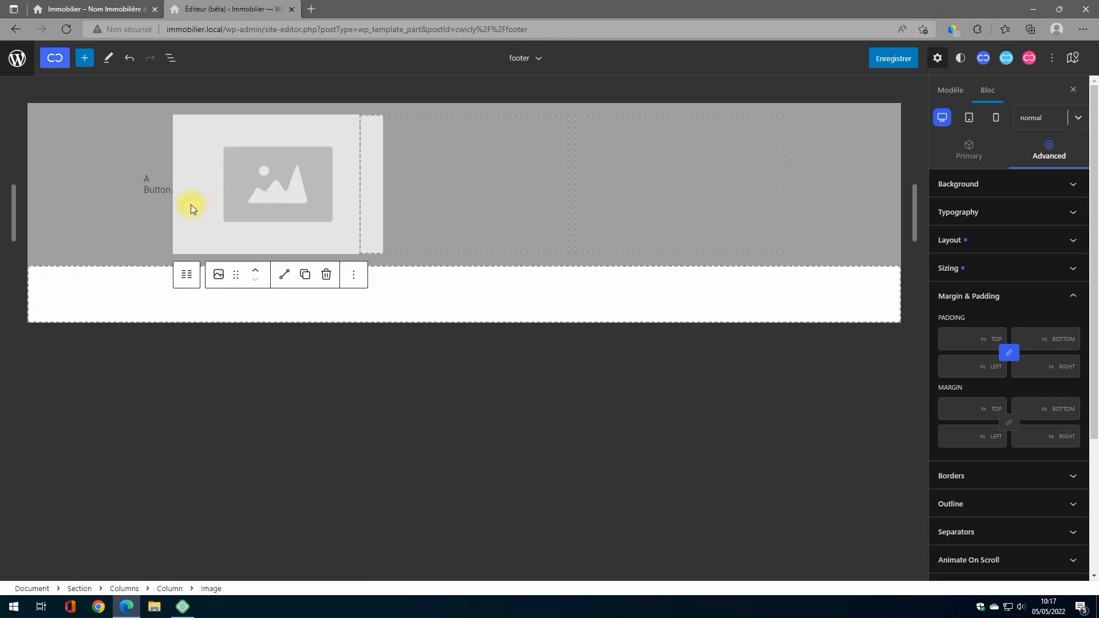
Set the first column's flex direction to vertical so its button and image stack
left_click(186, 274)
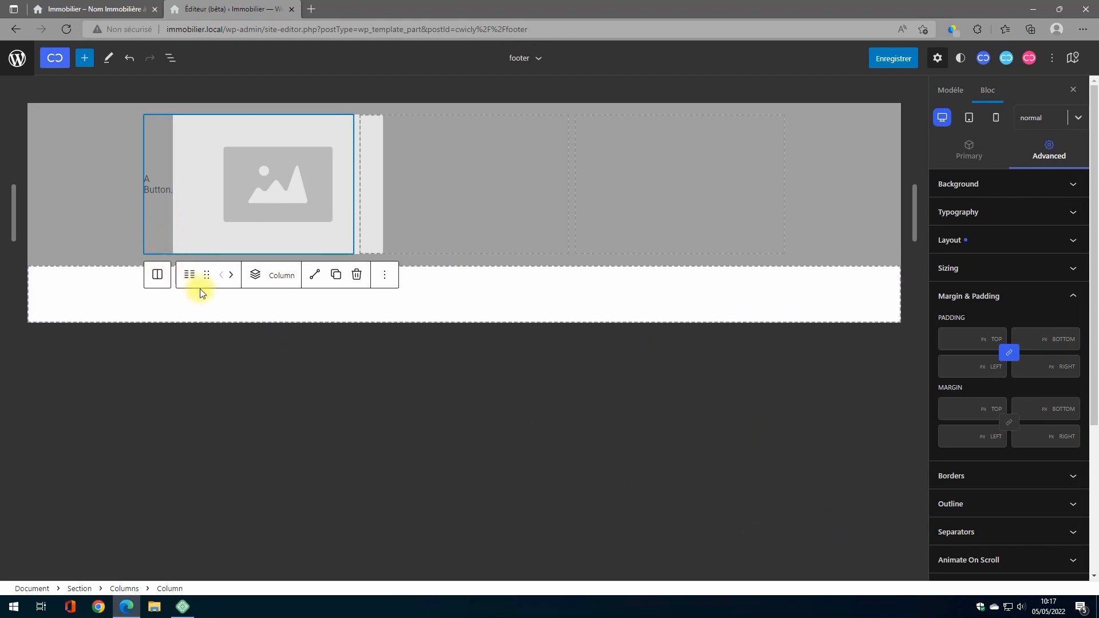
scroll(1006, 393, "down", 4)
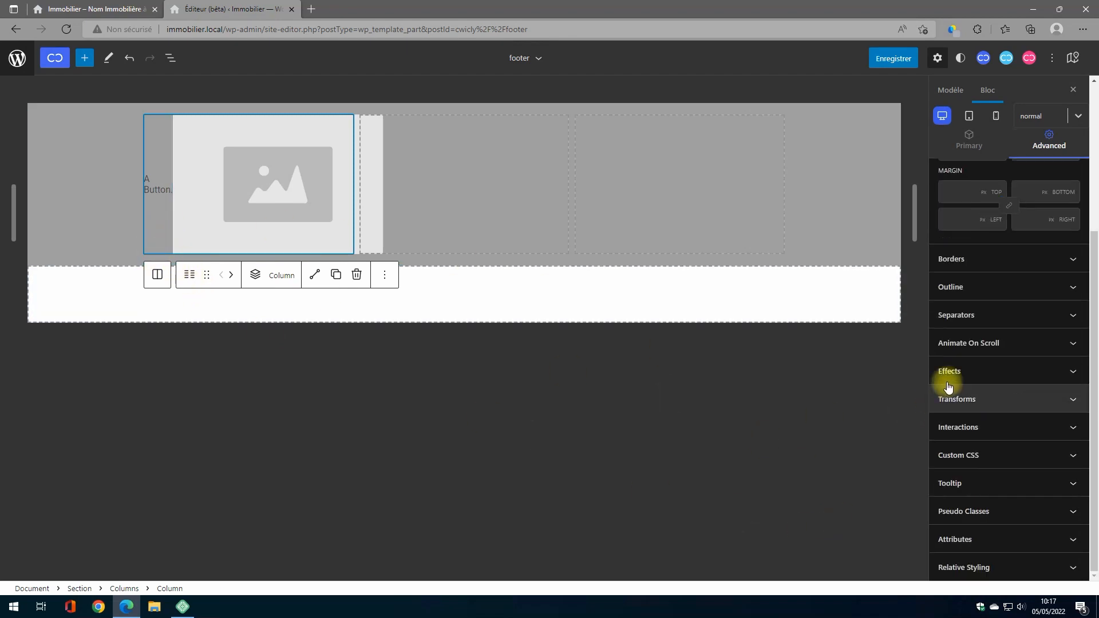
scroll(967, 172, "up", 5)
left_click(969, 143)
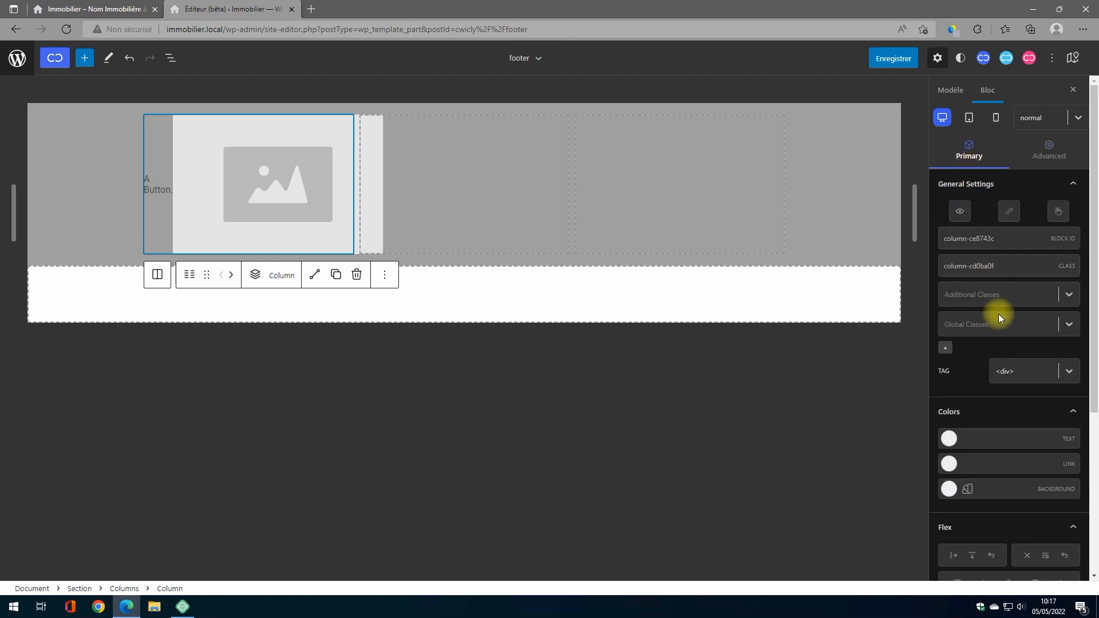
scroll(998, 314, "down", 3)
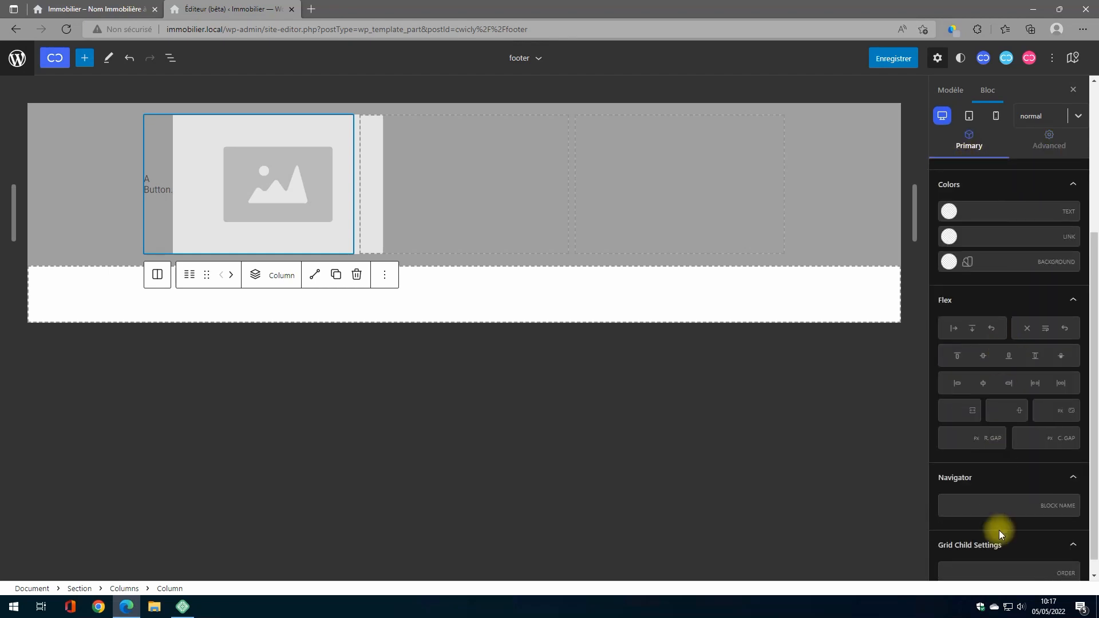
left_click(972, 329)
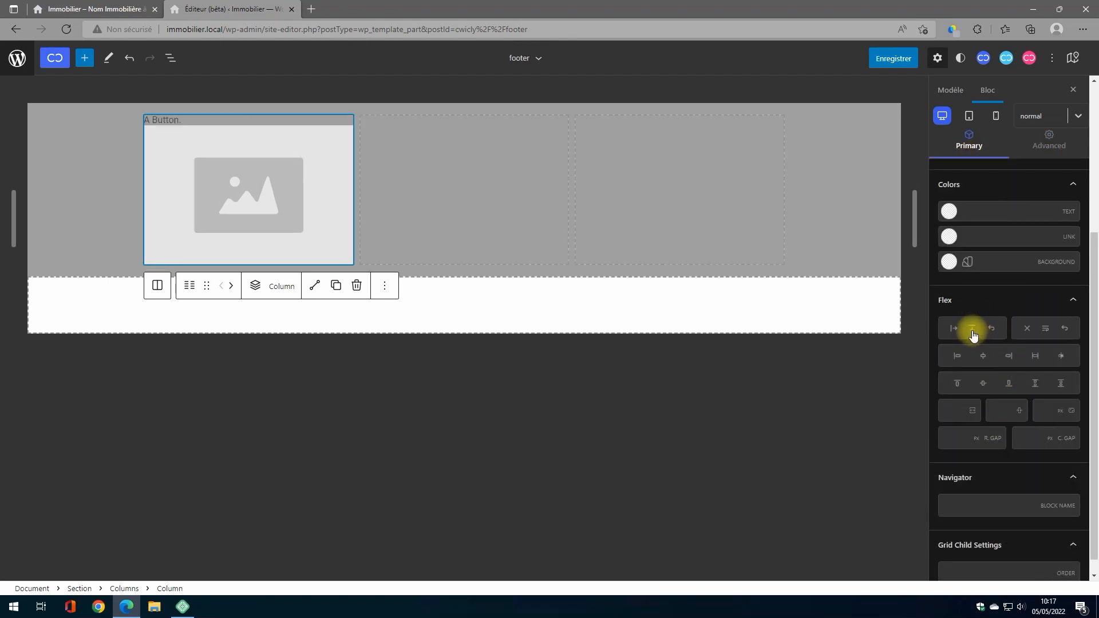
Set the bottom margin of the button in the first column to 15 px
left_click(161, 119)
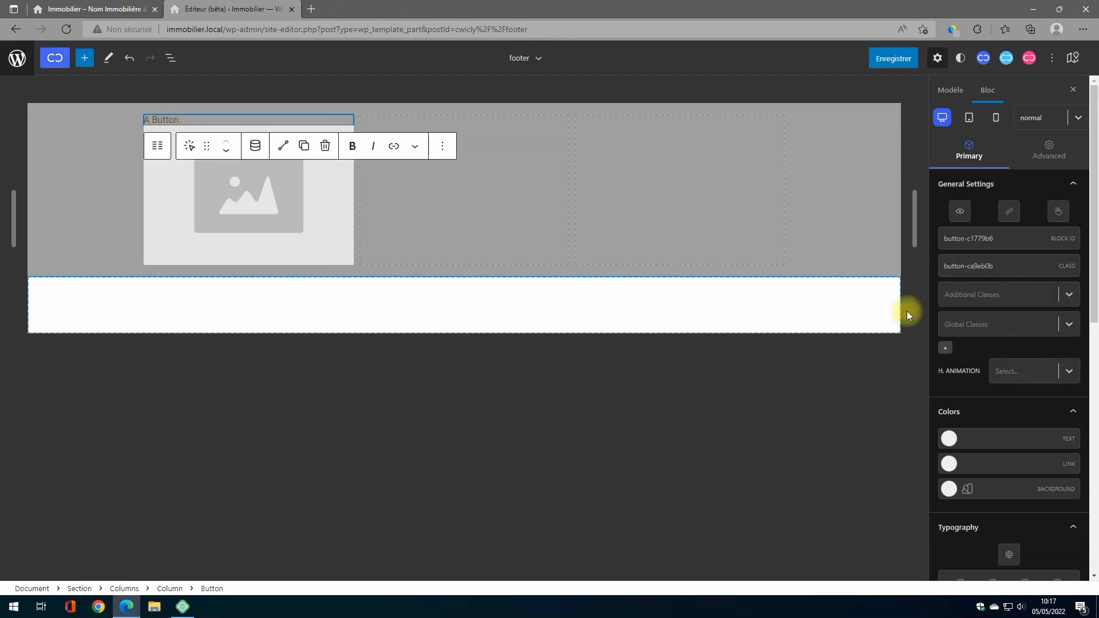
left_click(1050, 152)
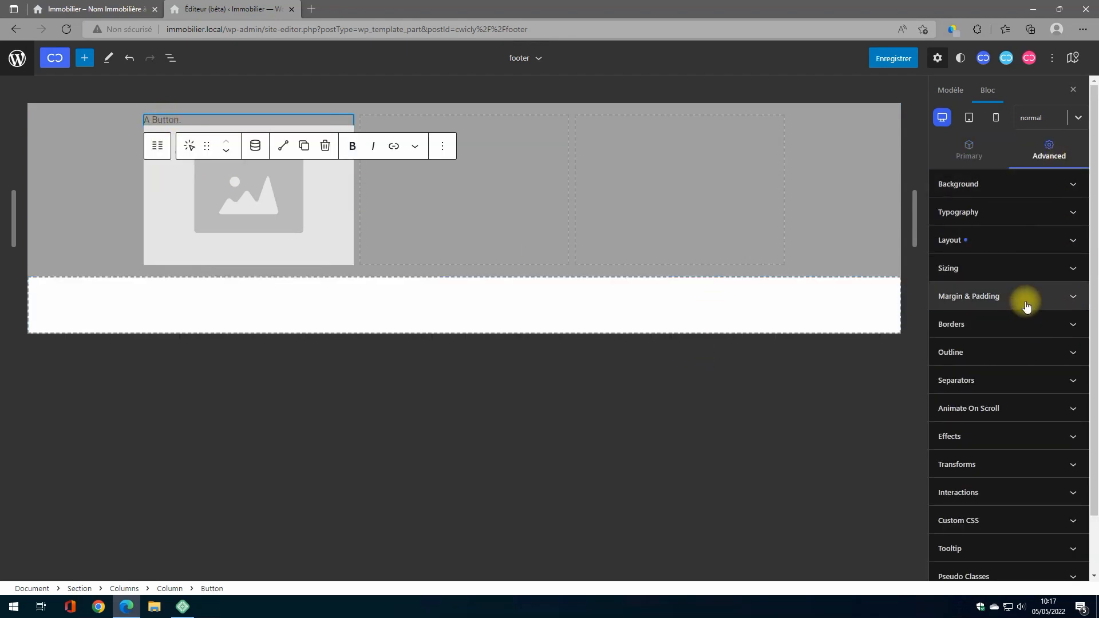
left_click(1030, 299)
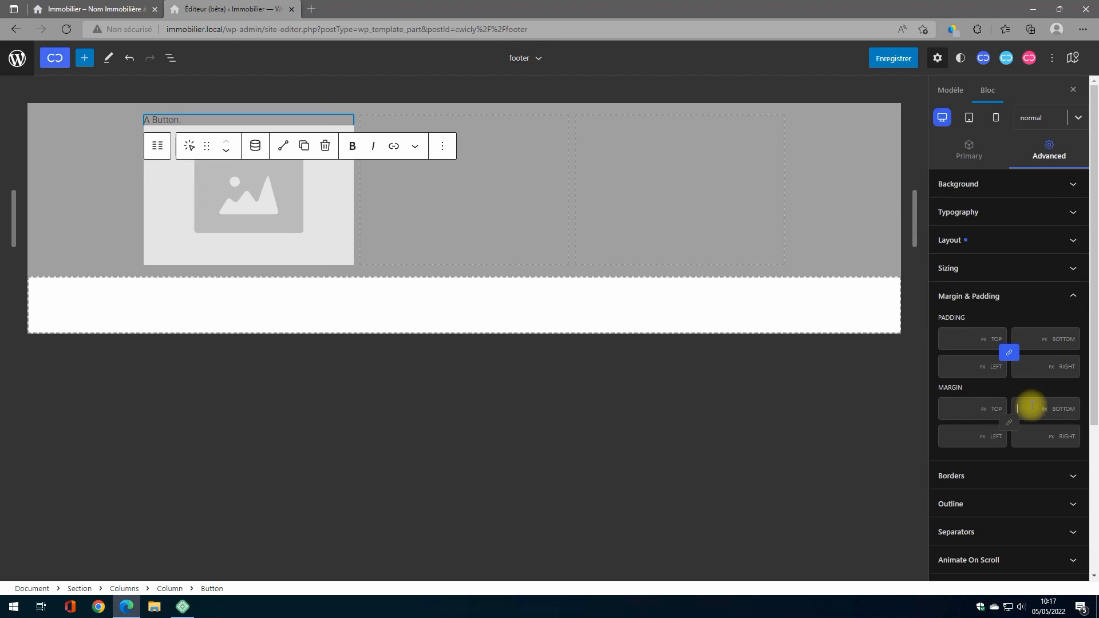
left_click(1032, 408)
type("15")
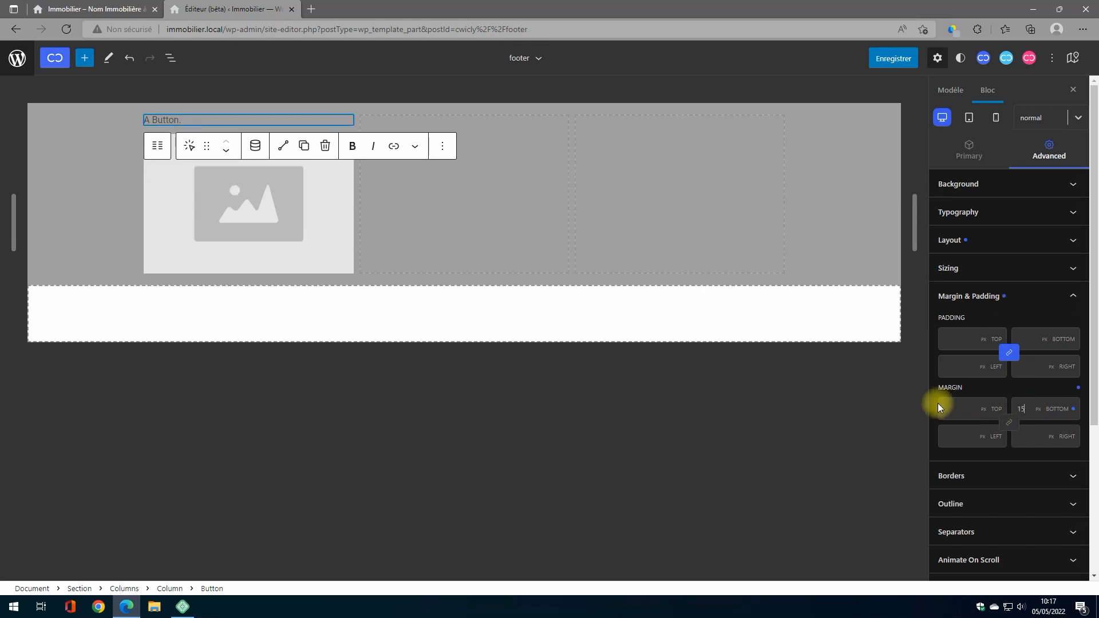
Set the source of the first column's image to key50.webp from the media library
left_click(255, 197)
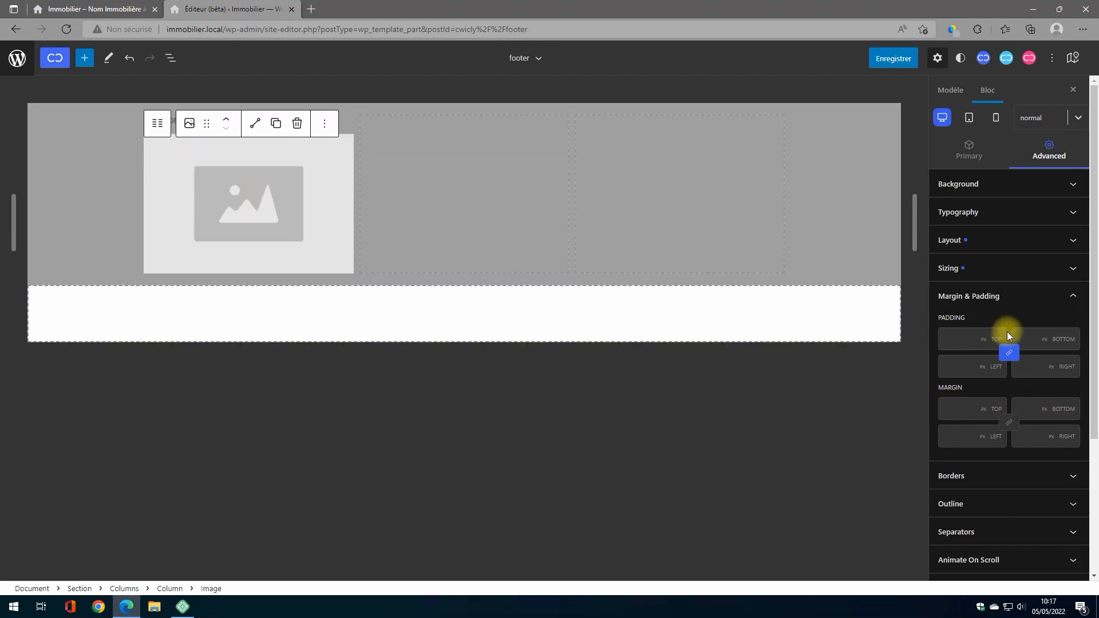
left_click(969, 151)
scroll(1007, 544, "down", 3)
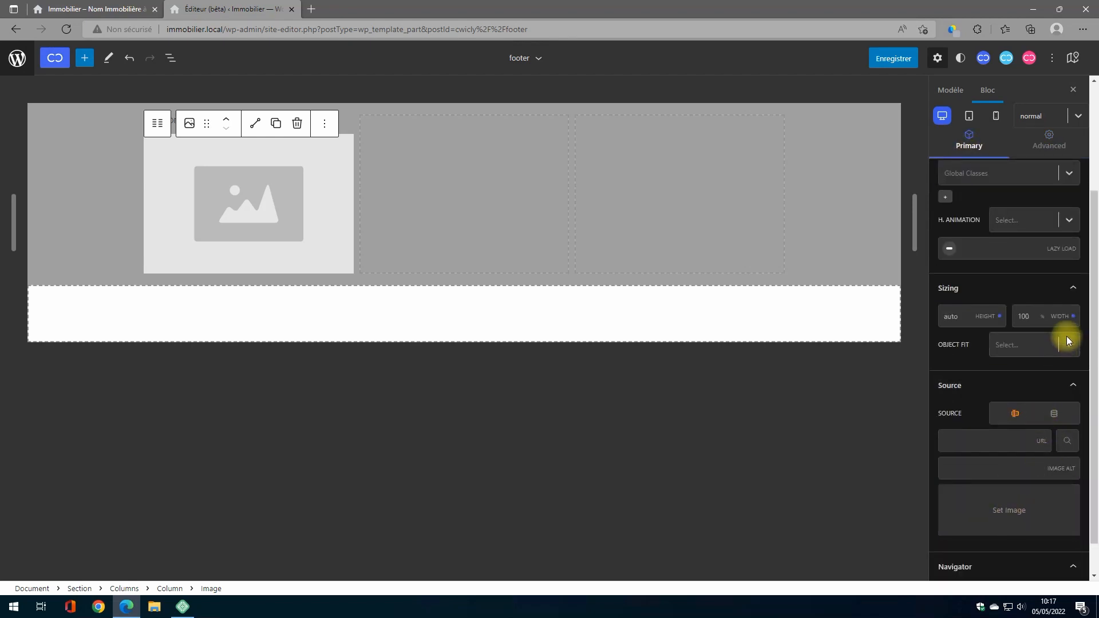
left_click(1066, 445)
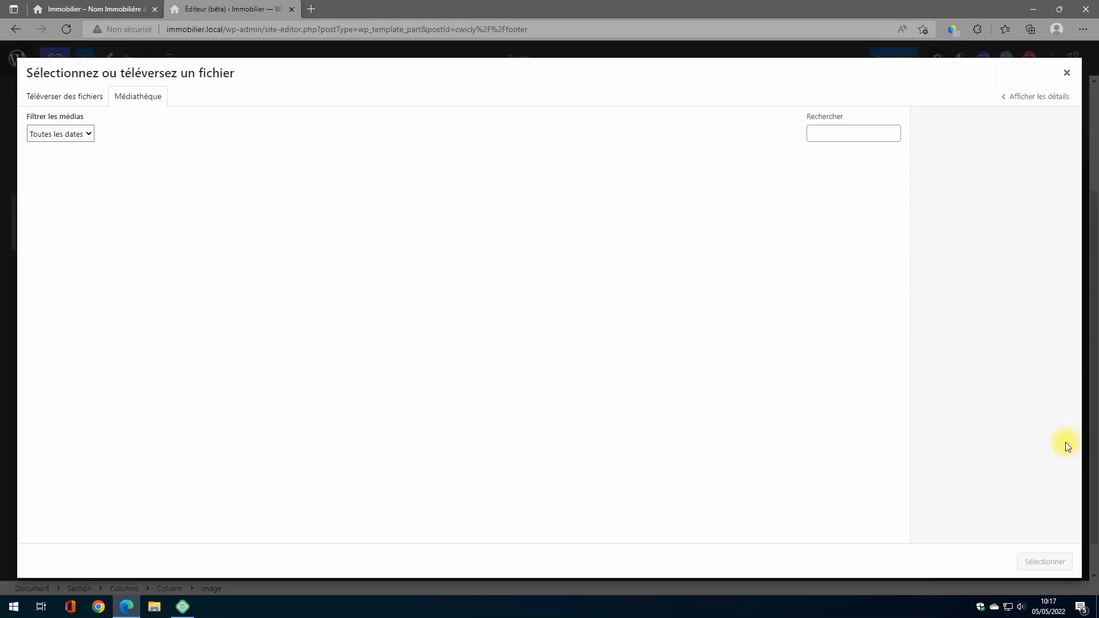
left_click(136, 214)
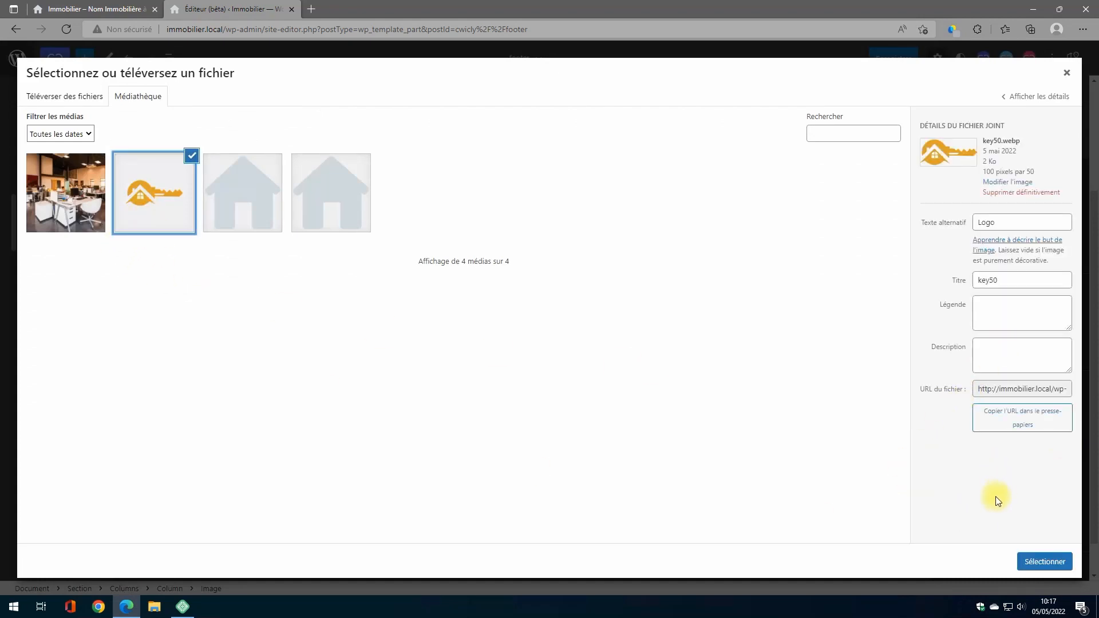
left_click(1044, 563)
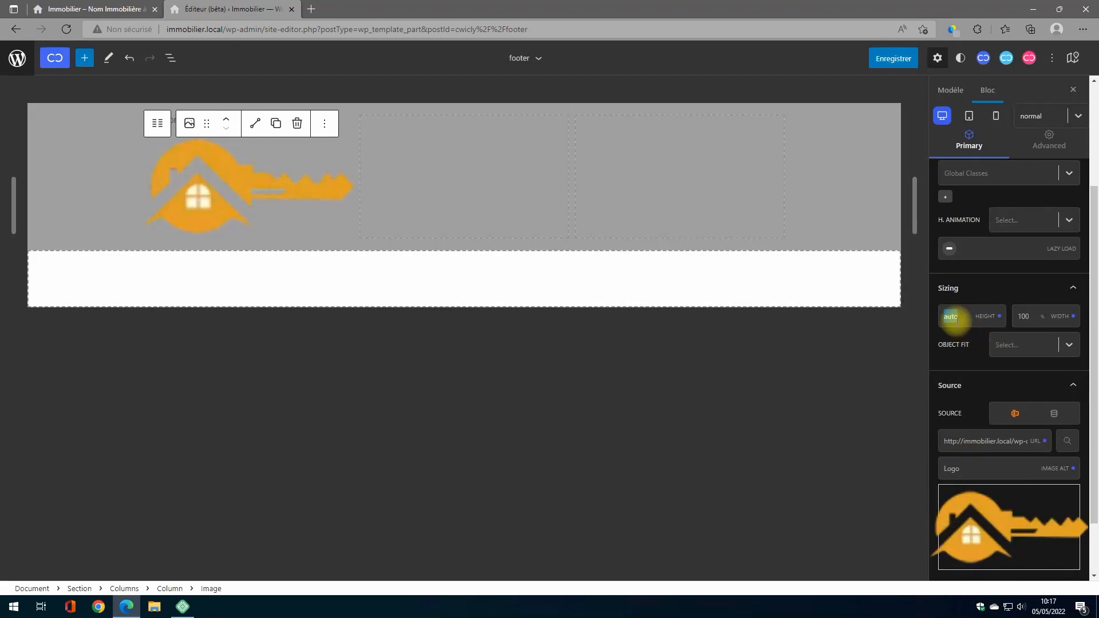
Size the logo image in the first column to 50 px high and 100 px wide
type("50")
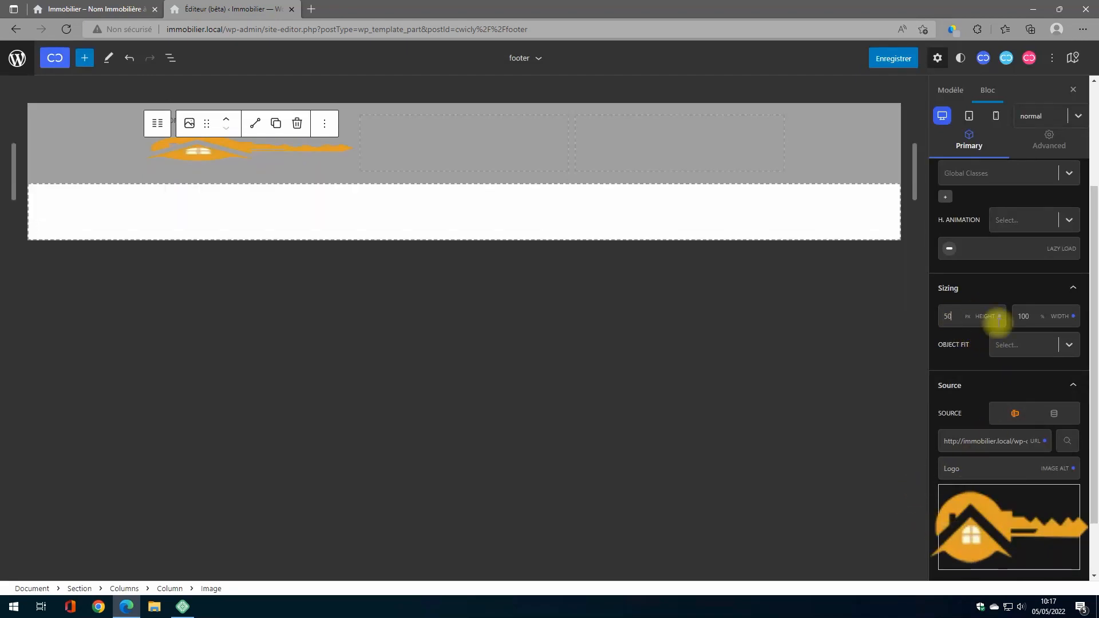
left_click(1024, 316)
type("100")
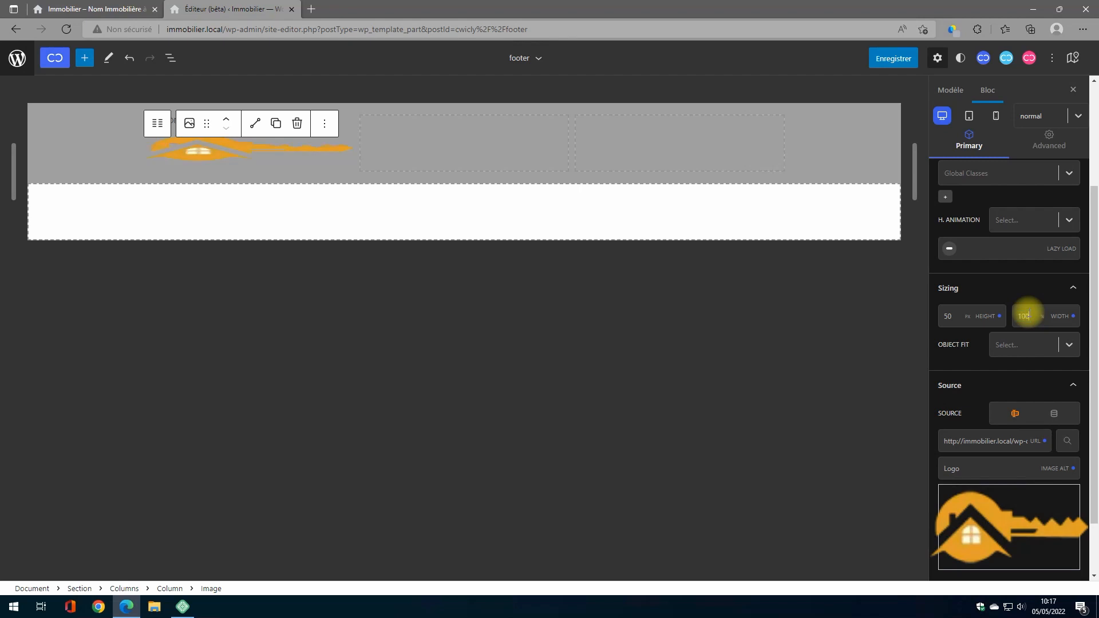
left_click(1042, 317)
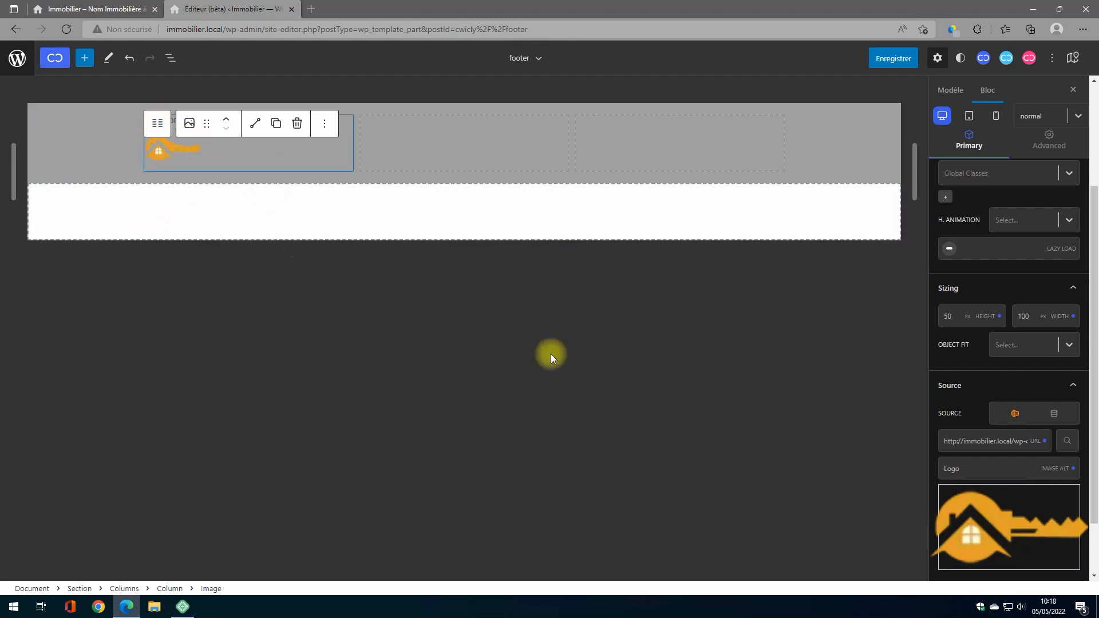
Centre the button and logo horizontally within the first column using its flex alignment
left_click(159, 126)
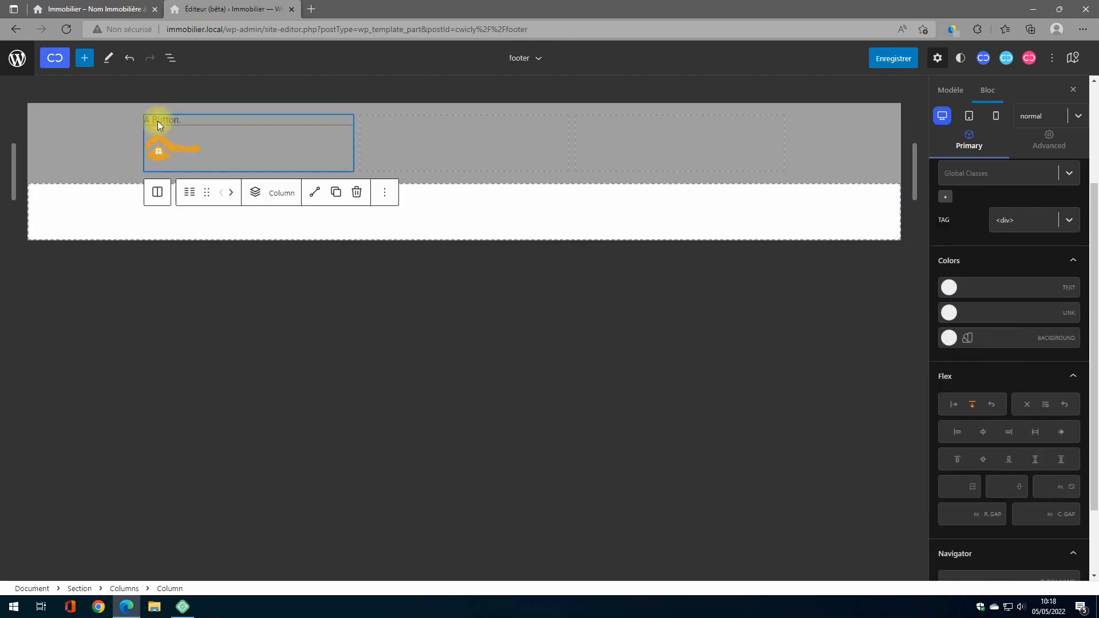
left_click(985, 452)
left_click(984, 438)
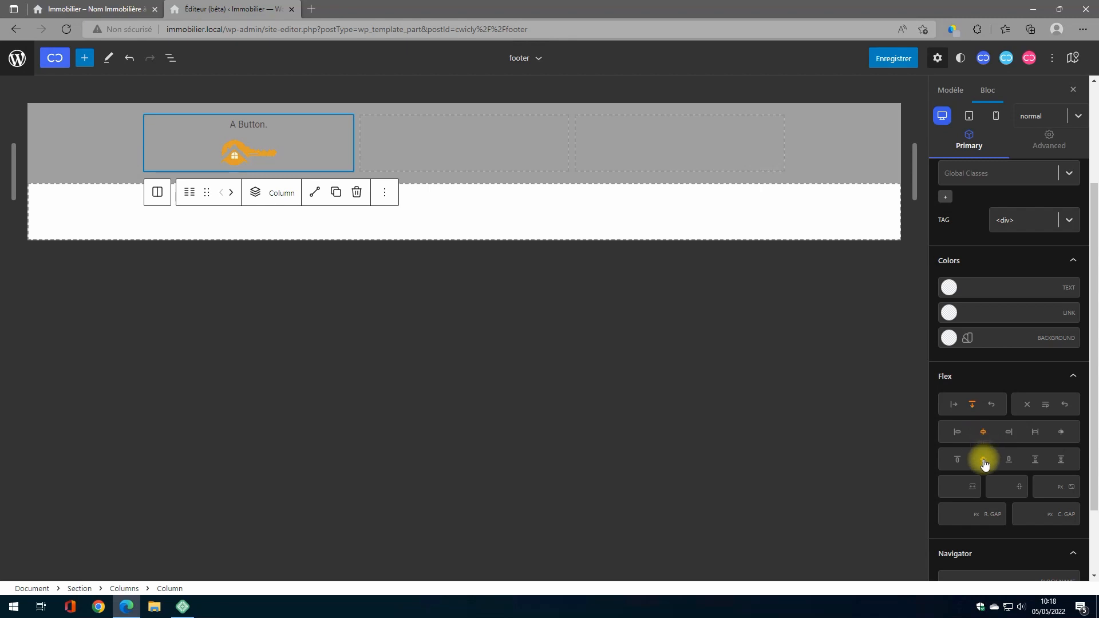
left_click(984, 461)
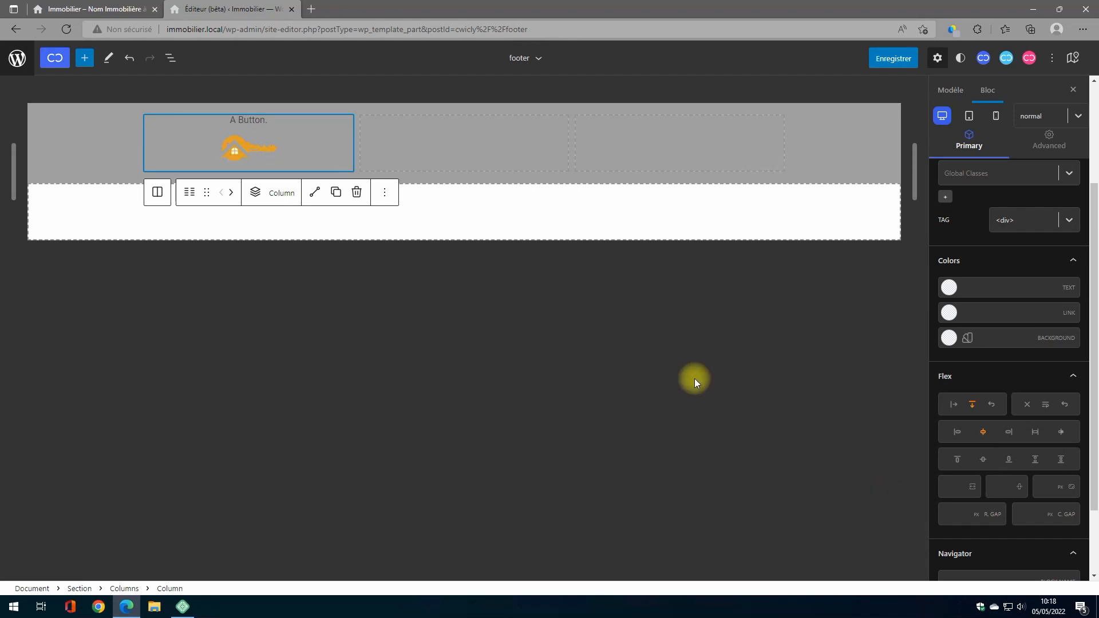
Replace the button's text in the first column with "Nous Contacter"
left_click(243, 120)
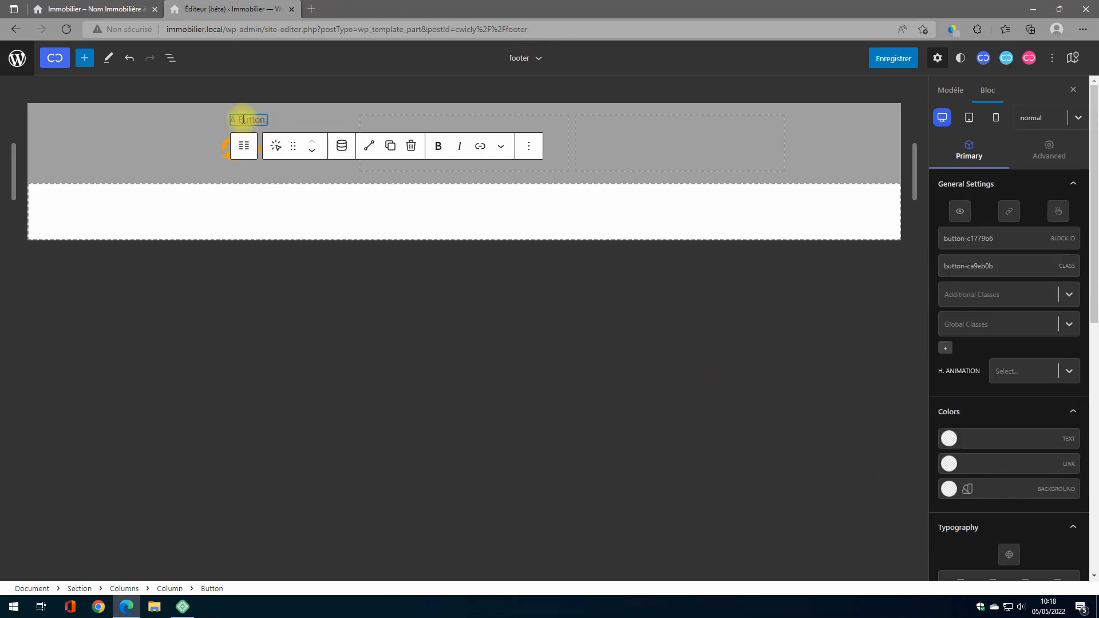
type("Bou")
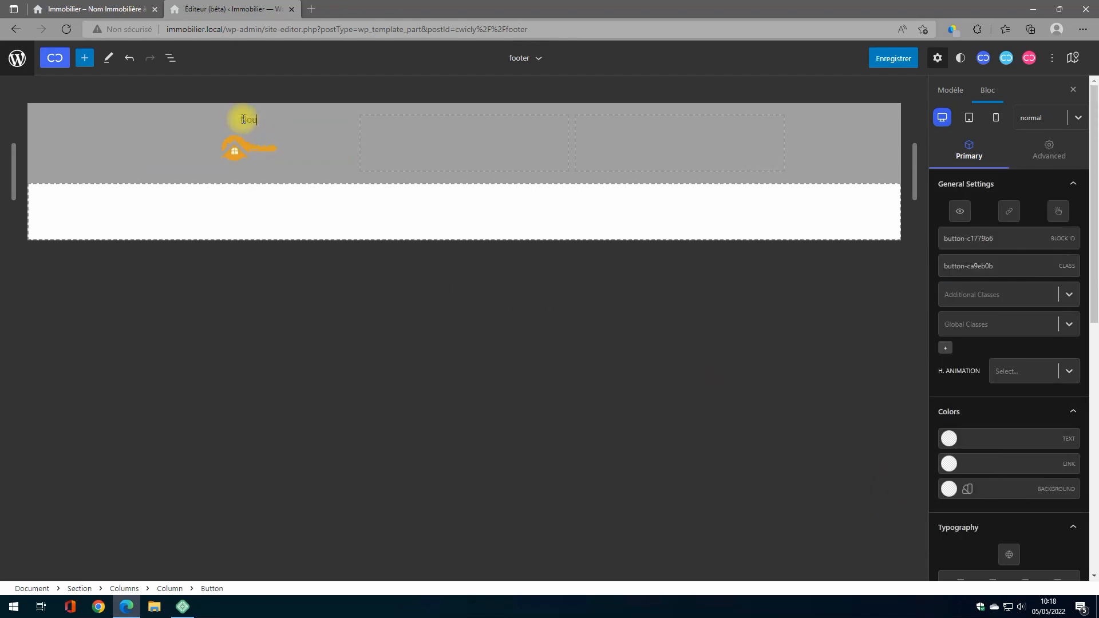
type("s Contacter")
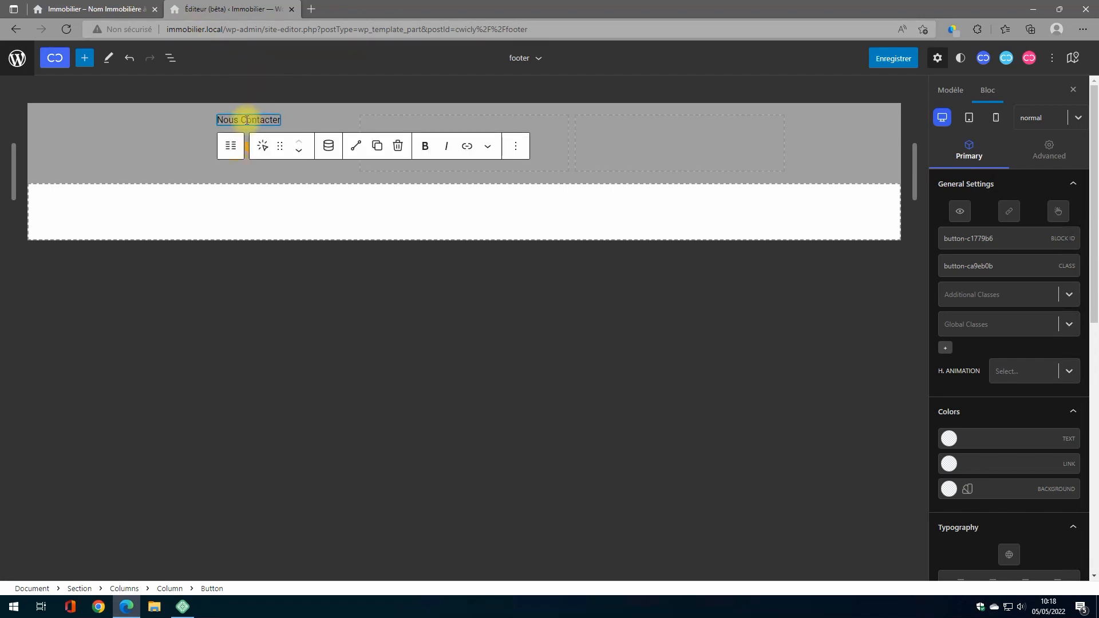
Unlink the button's padding sides and set 2 px top and bottom padding and 4 px left and right padding
left_click(1048, 150)
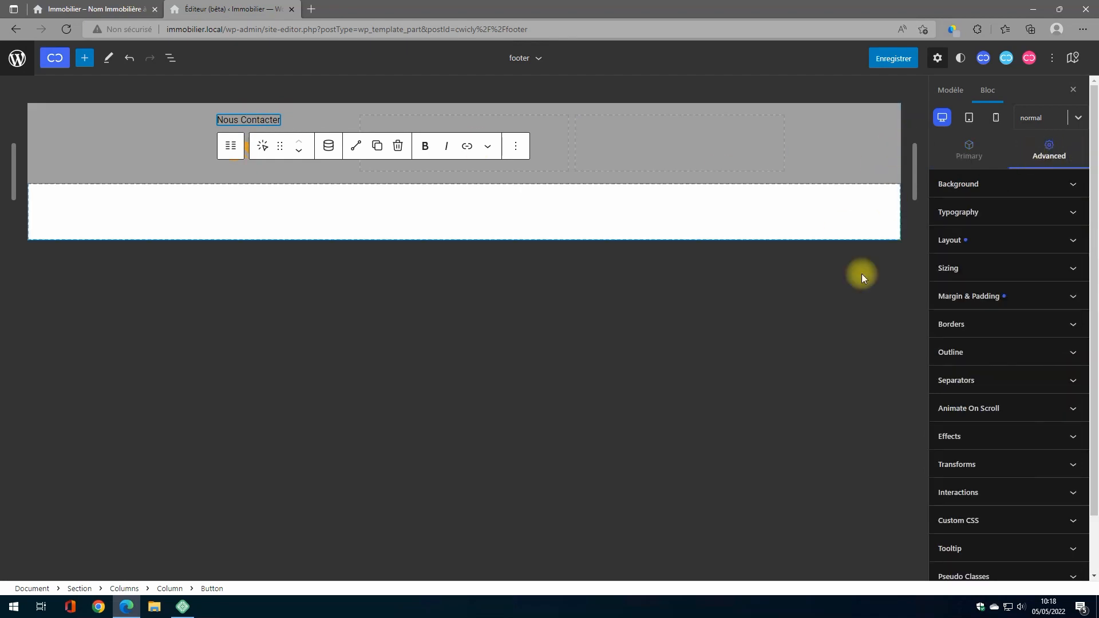
left_click(1040, 296)
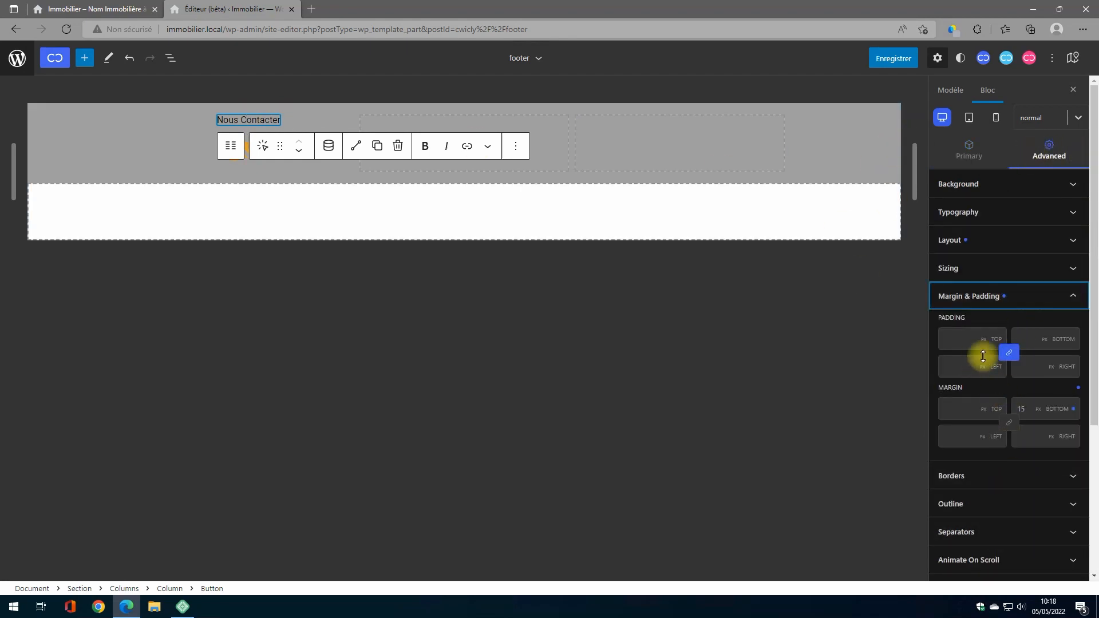
left_click(1009, 358)
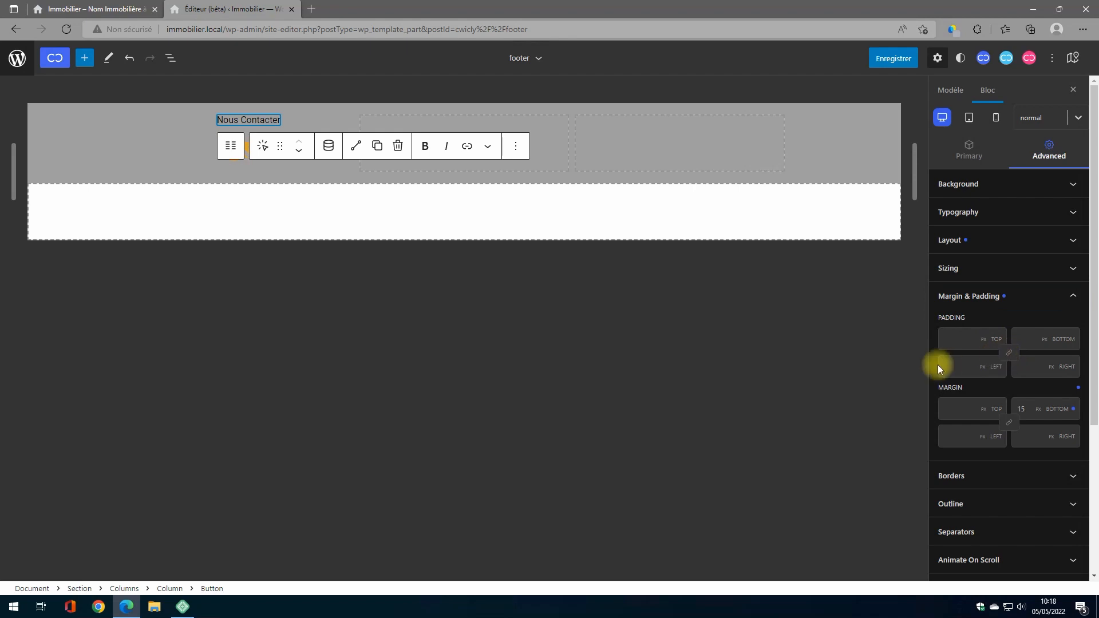
left_click(961, 340)
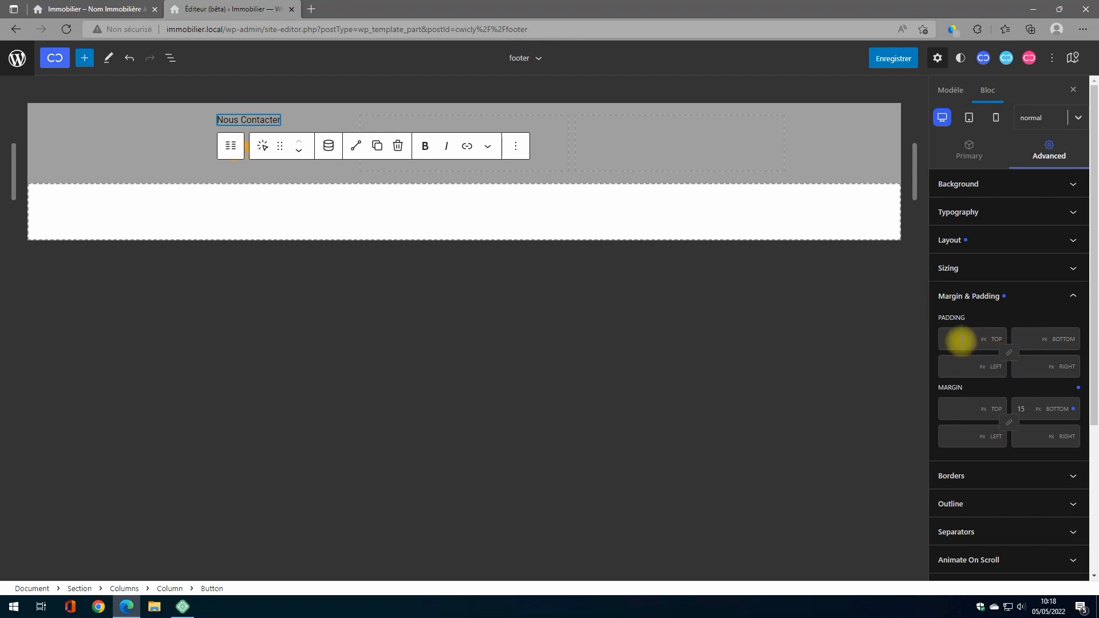
type("2")
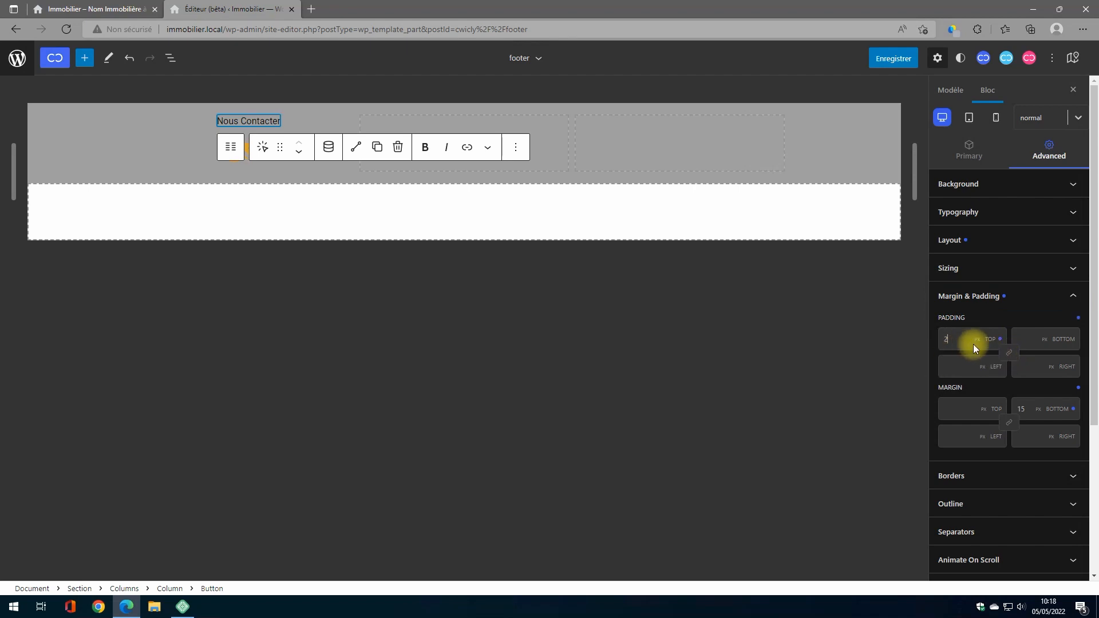
left_click(1026, 339)
type("2")
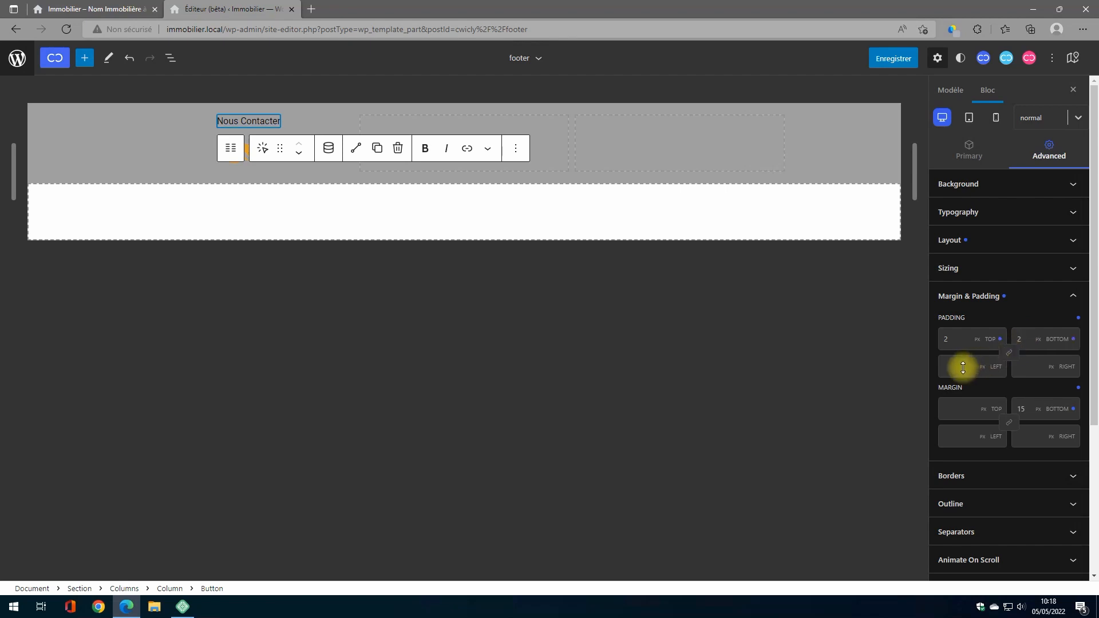
type("4")
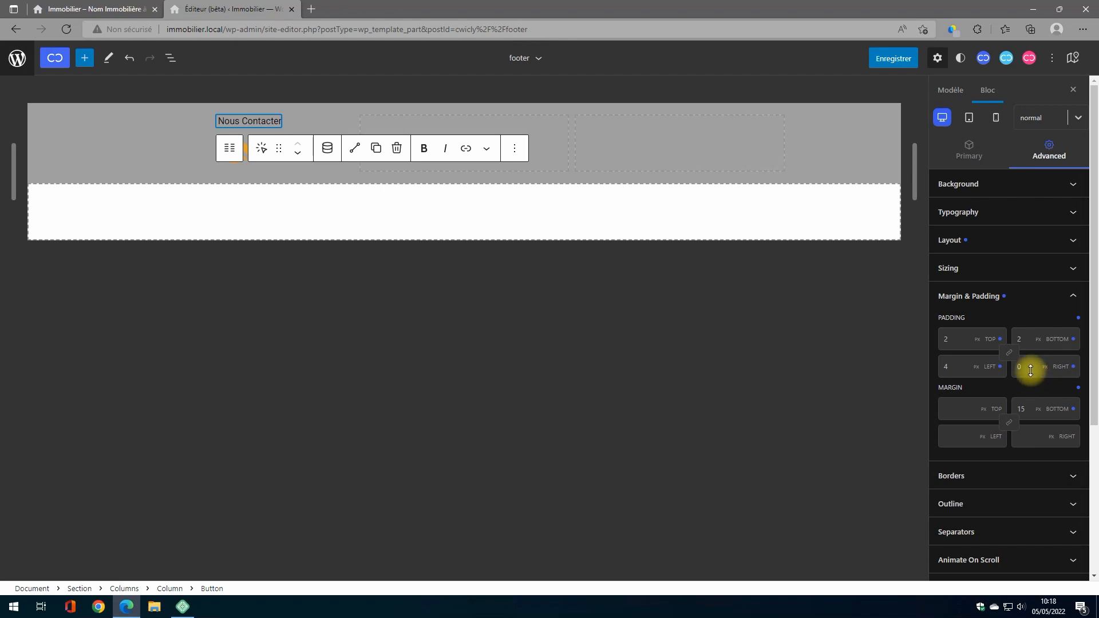
double_click(1029, 369)
type("4")
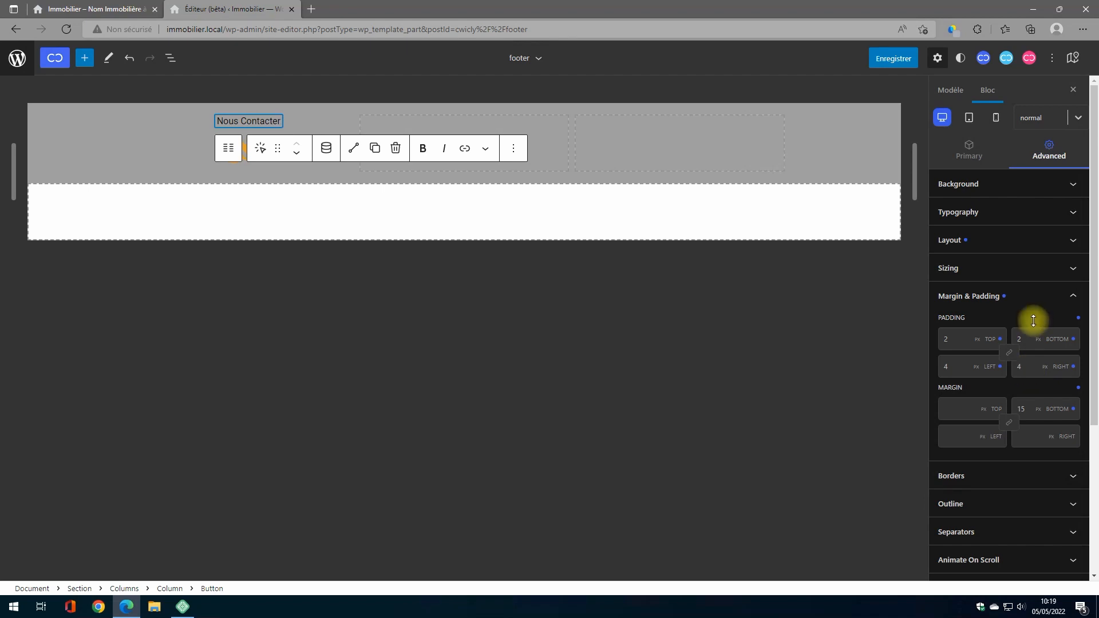
Give the "Nous Contacter" button the orange palette colour as its hover-state background
left_click(1059, 129)
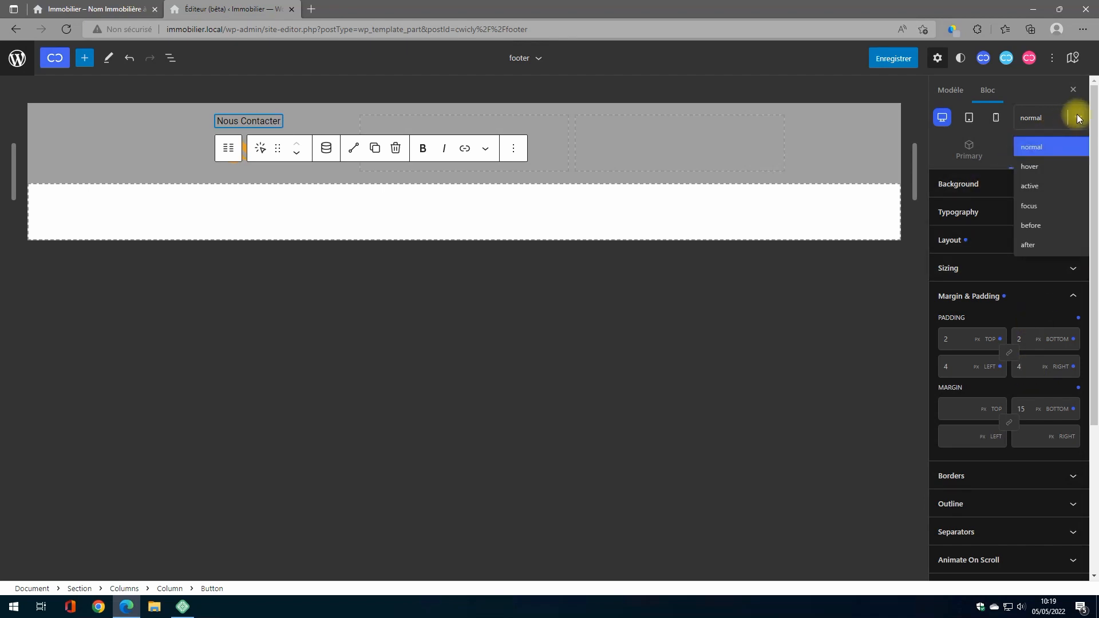
left_click(1033, 165)
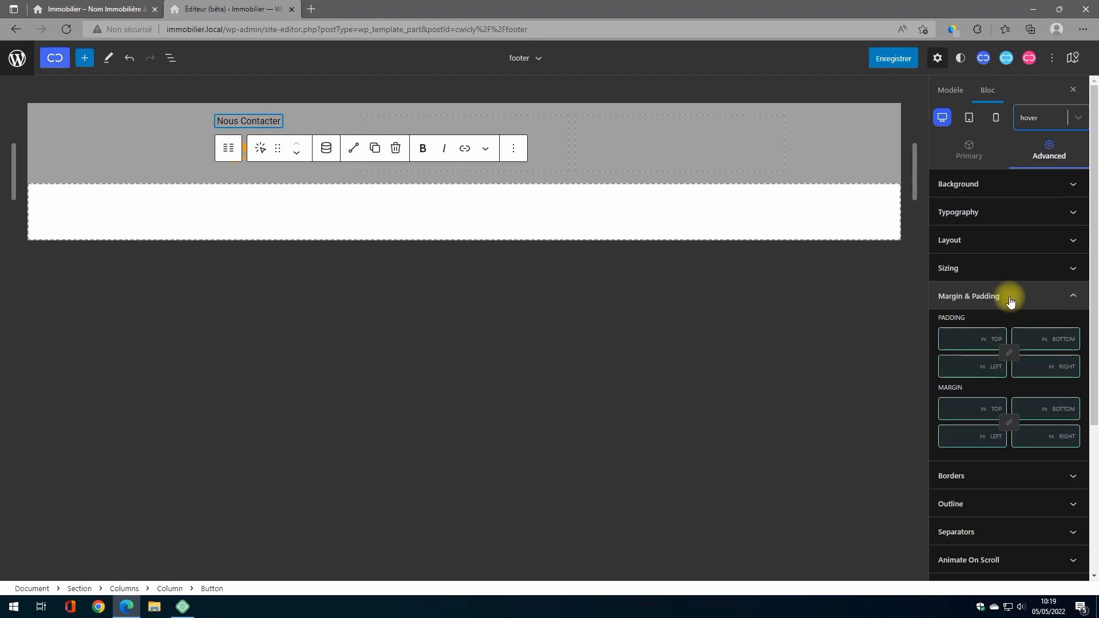
left_click(985, 184)
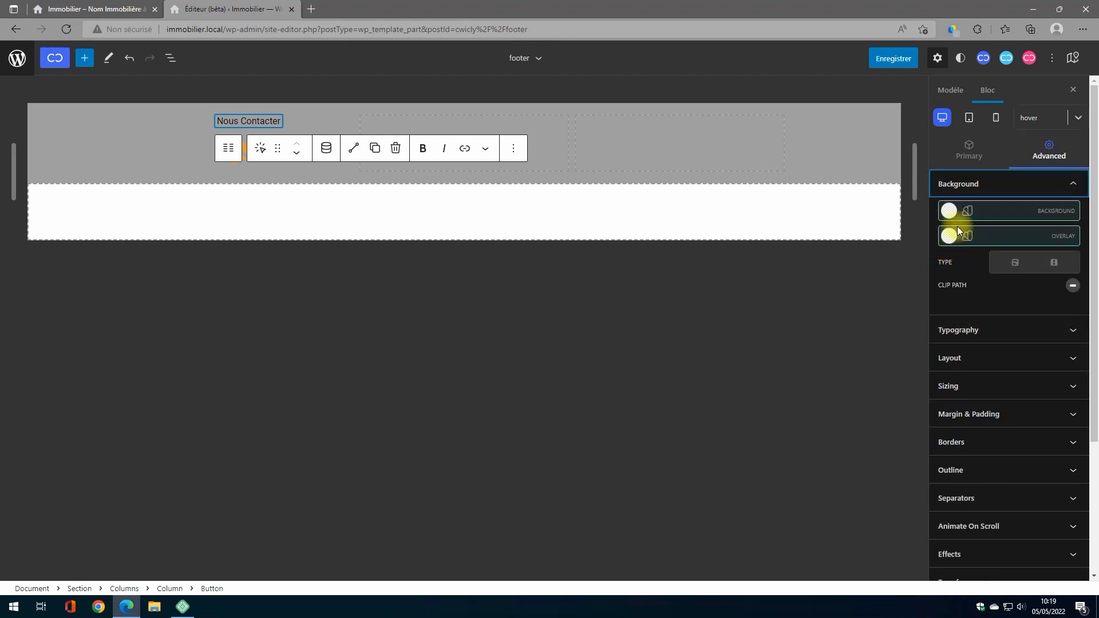
left_click(948, 211)
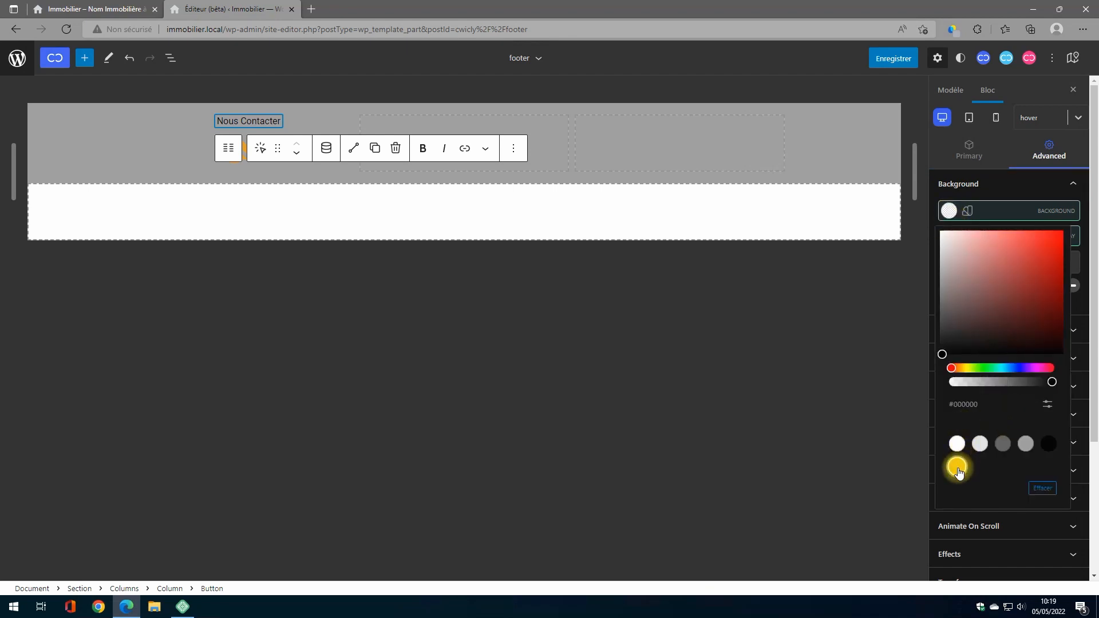
left_click(958, 465)
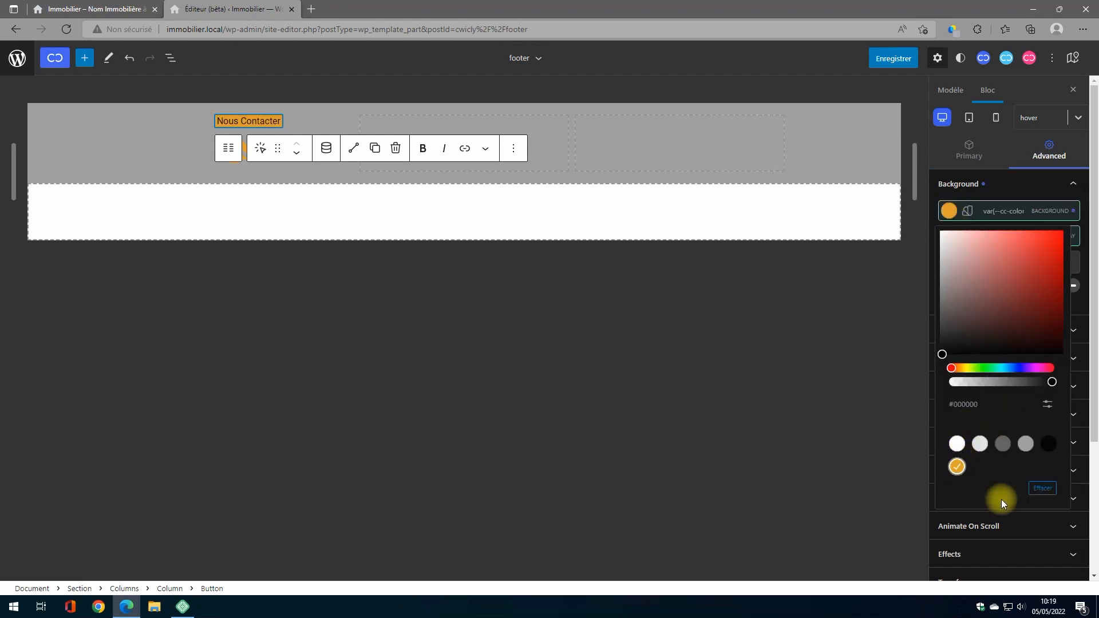
left_click(948, 211)
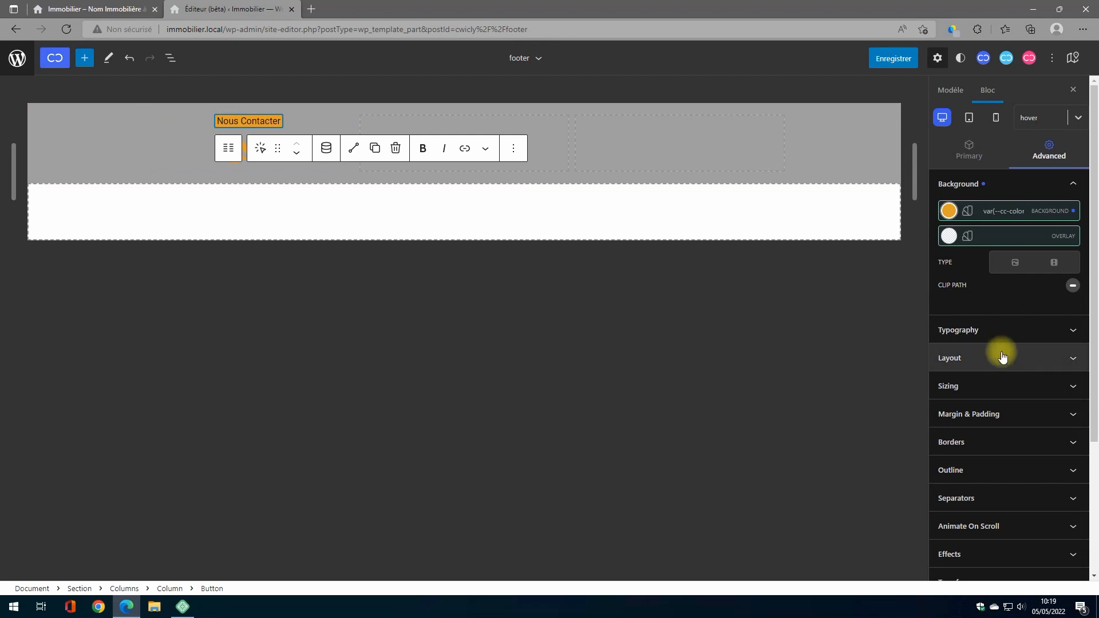
Open the border settings for the button's hover state
scroll(1003, 361, "down", 3)
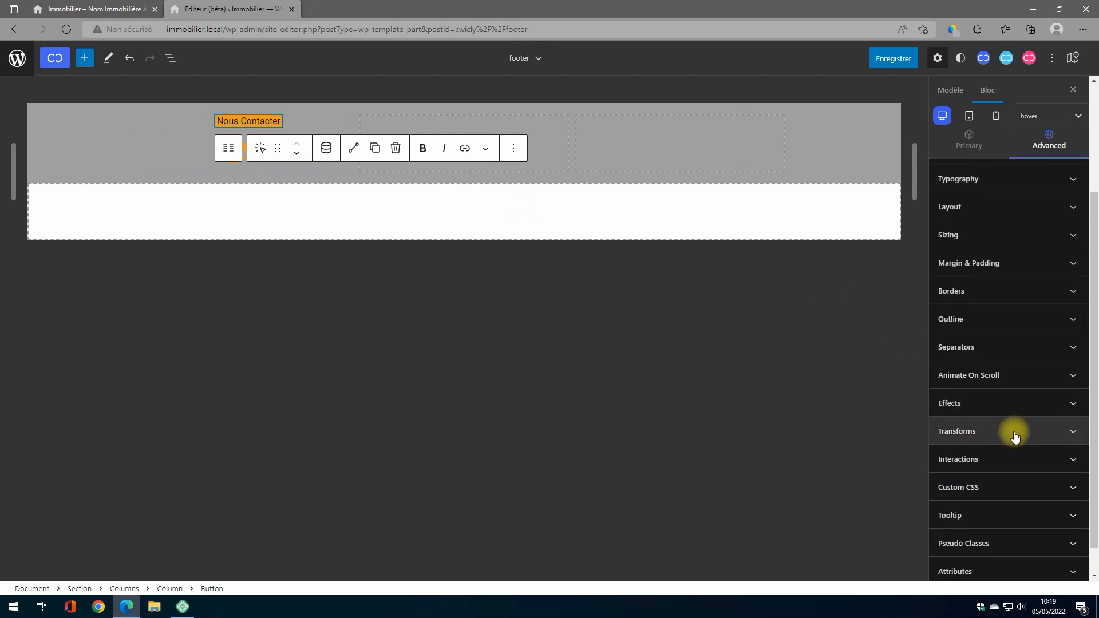
left_click(1010, 292)
scroll(1039, 474, "down", 1)
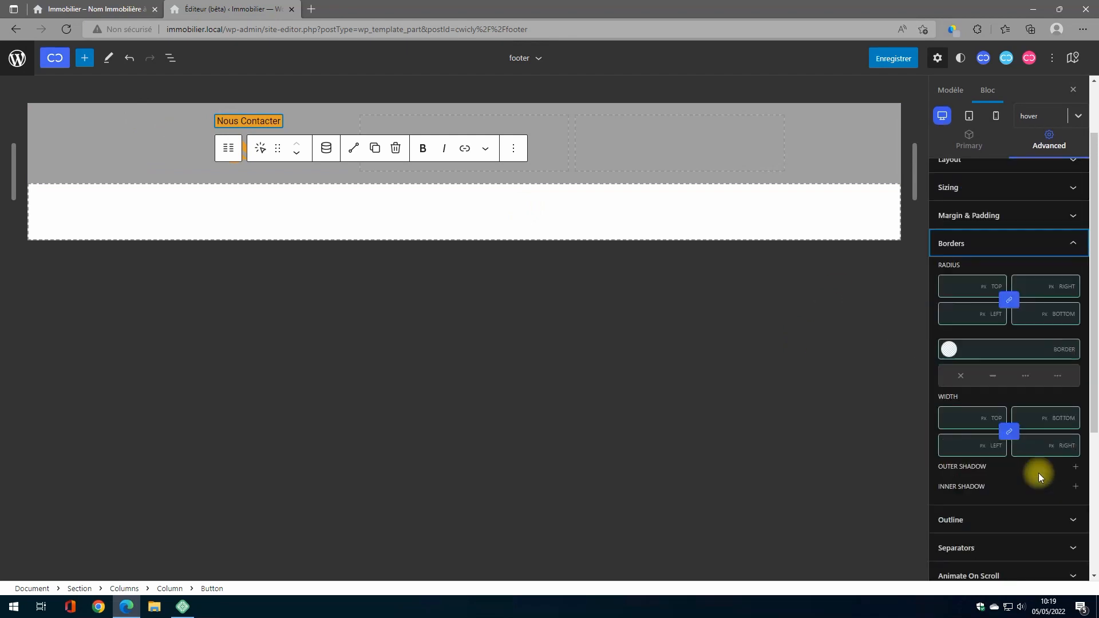
left_click(950, 350)
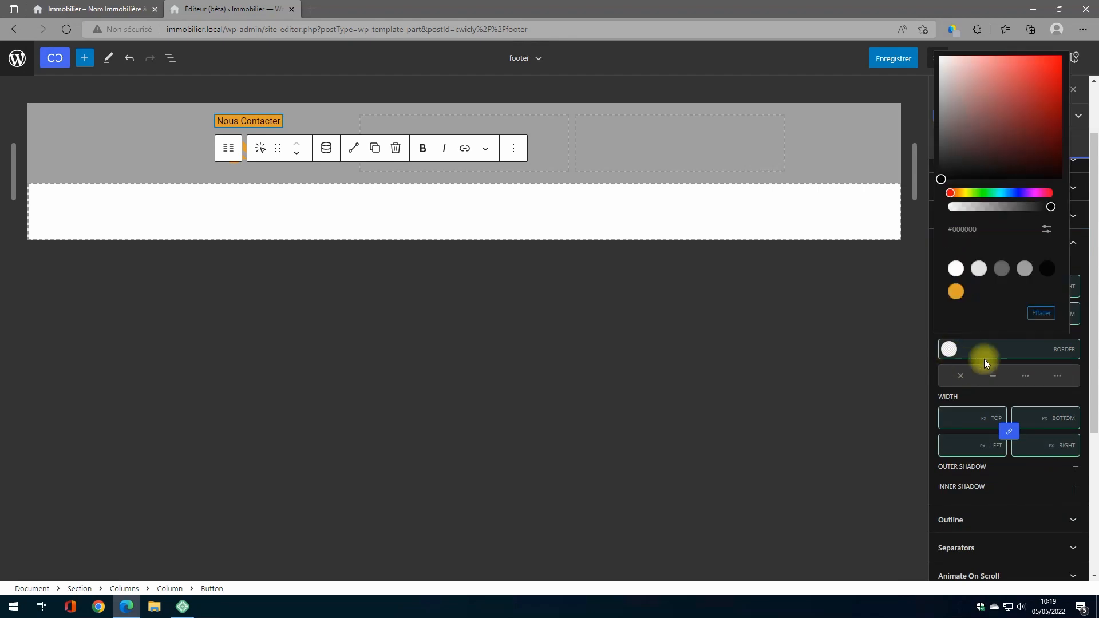
left_click(1002, 269)
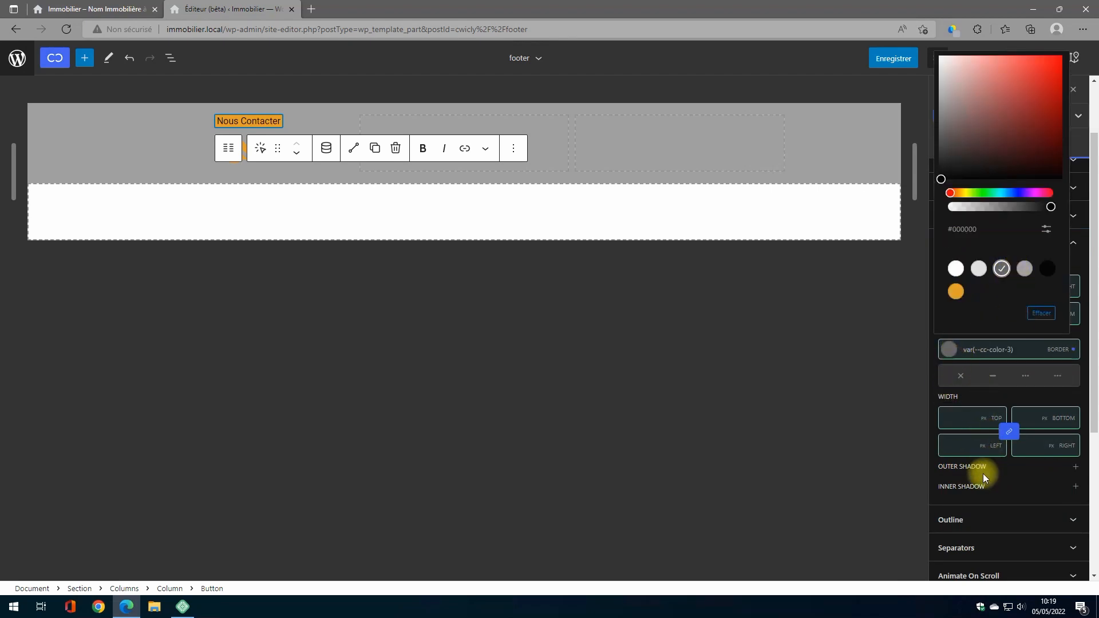
left_click(1069, 349)
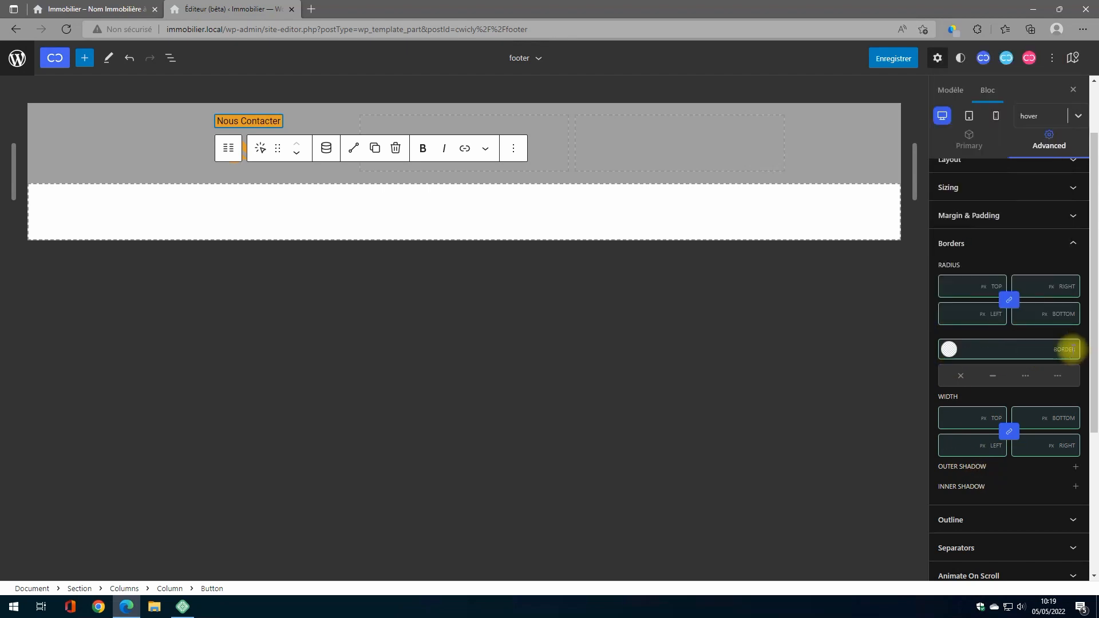
Add an outer shadow to the button's hover state with blur 5, X 1, Y 1 and the dark grey palette colour
scroll(1001, 392, "down", 3)
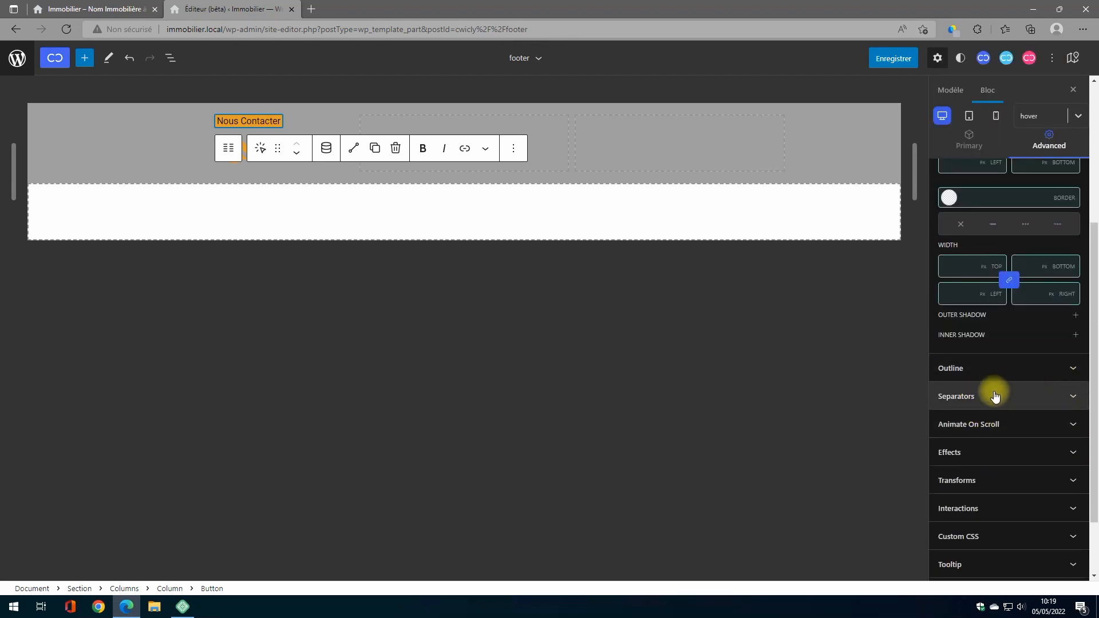
left_click(1075, 315)
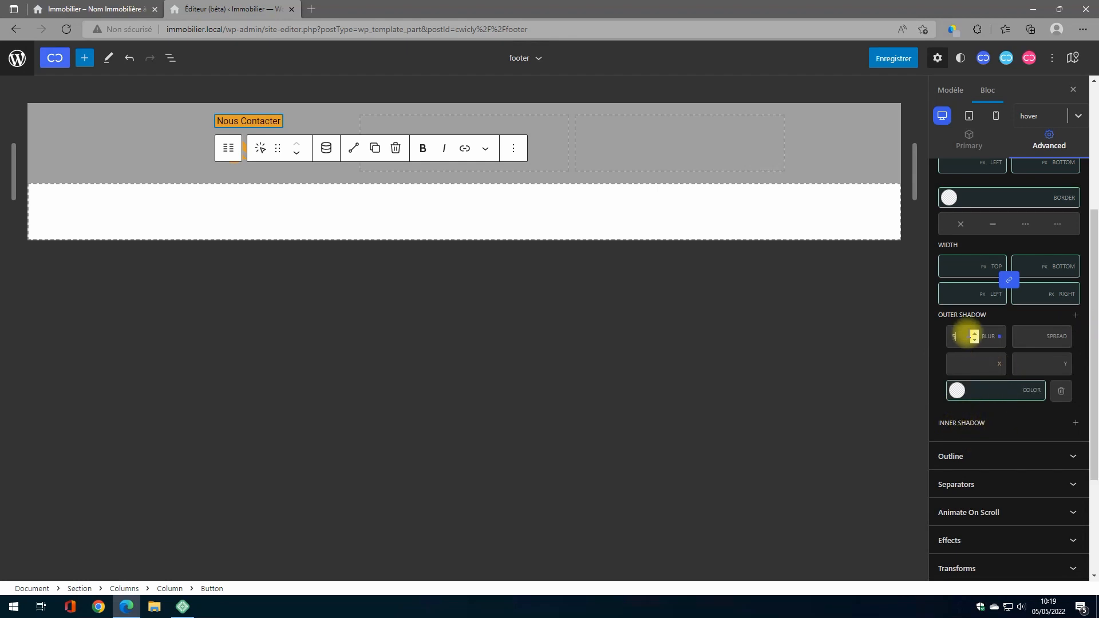
left_click(972, 364)
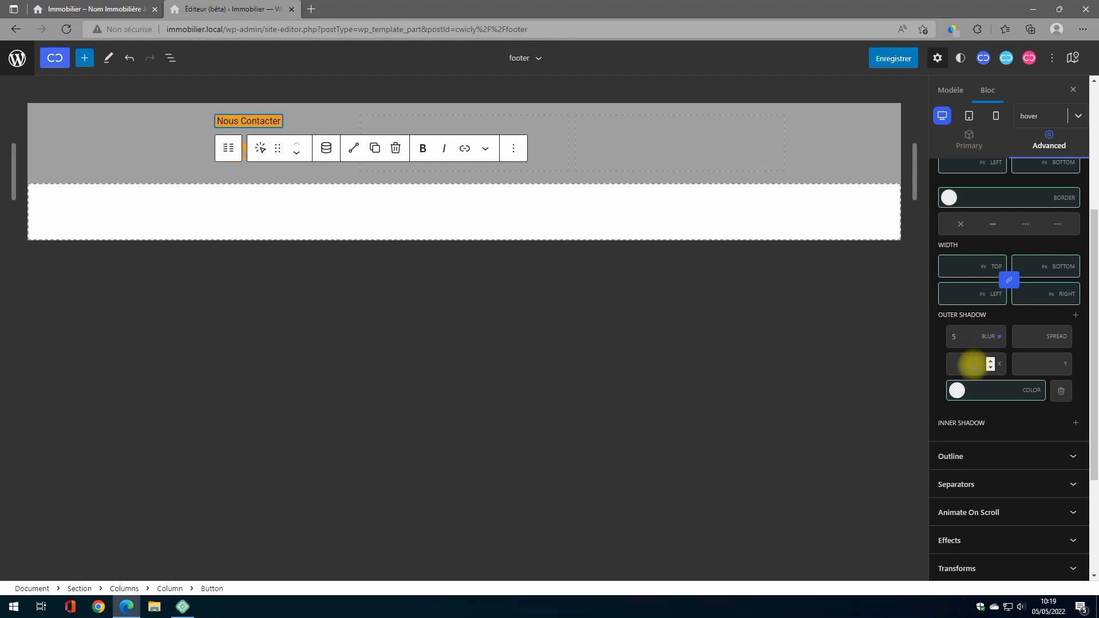
left_click(990, 360)
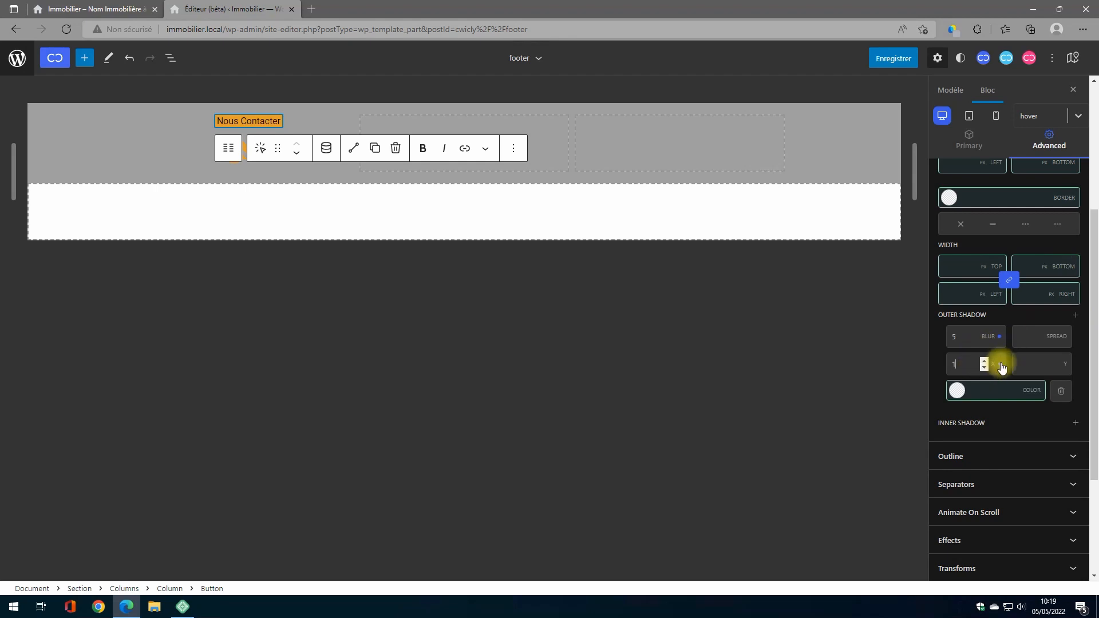
left_click(1049, 360)
left_click(959, 394)
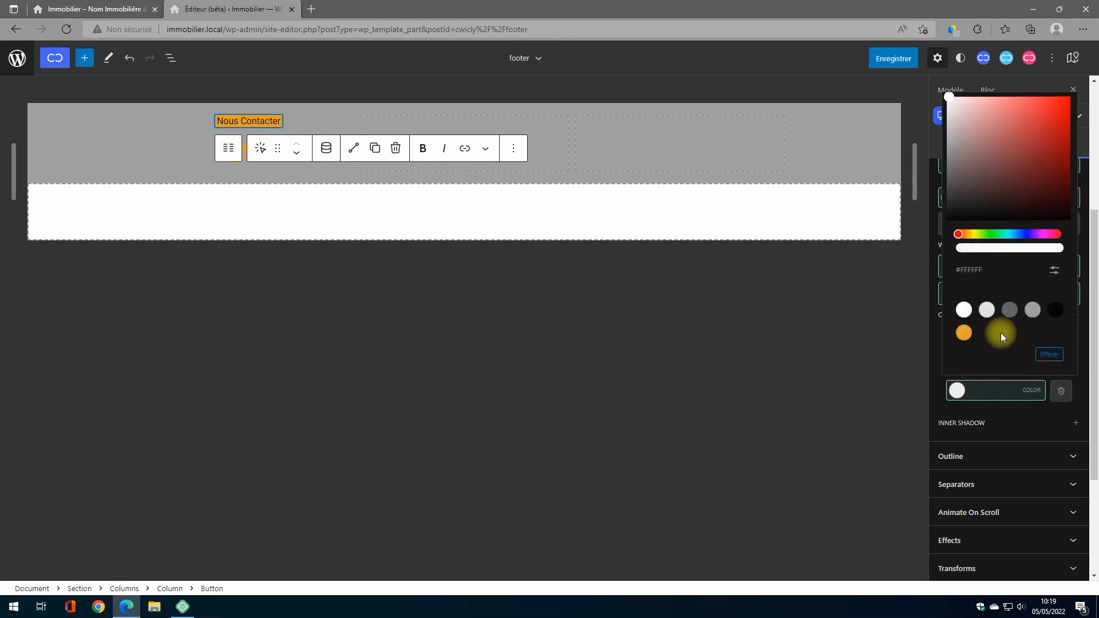
left_click(1008, 313)
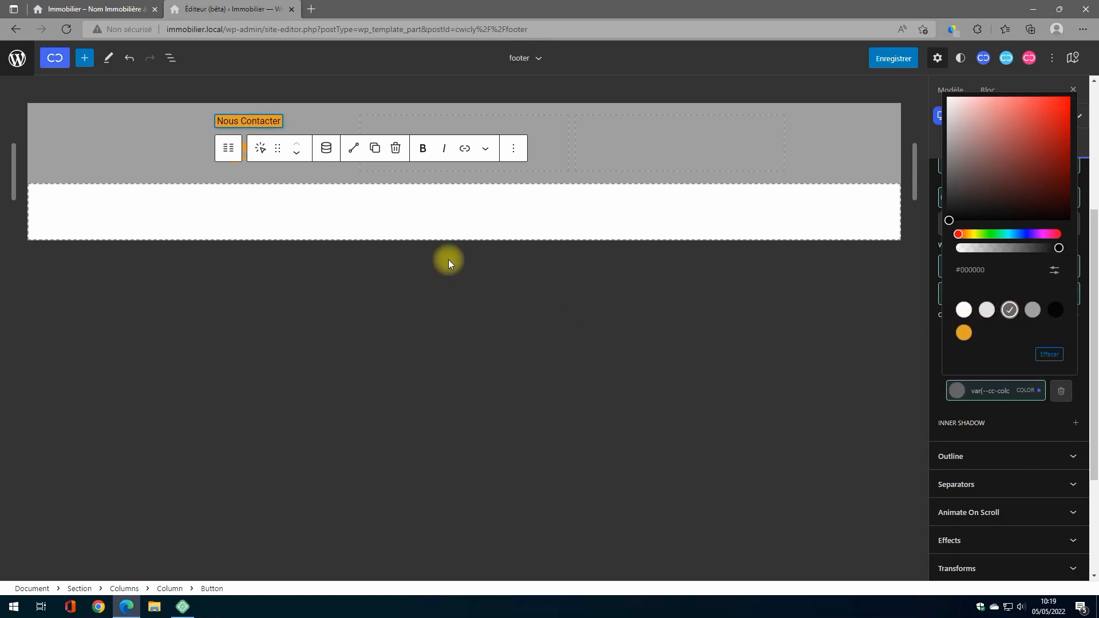
left_click(956, 391)
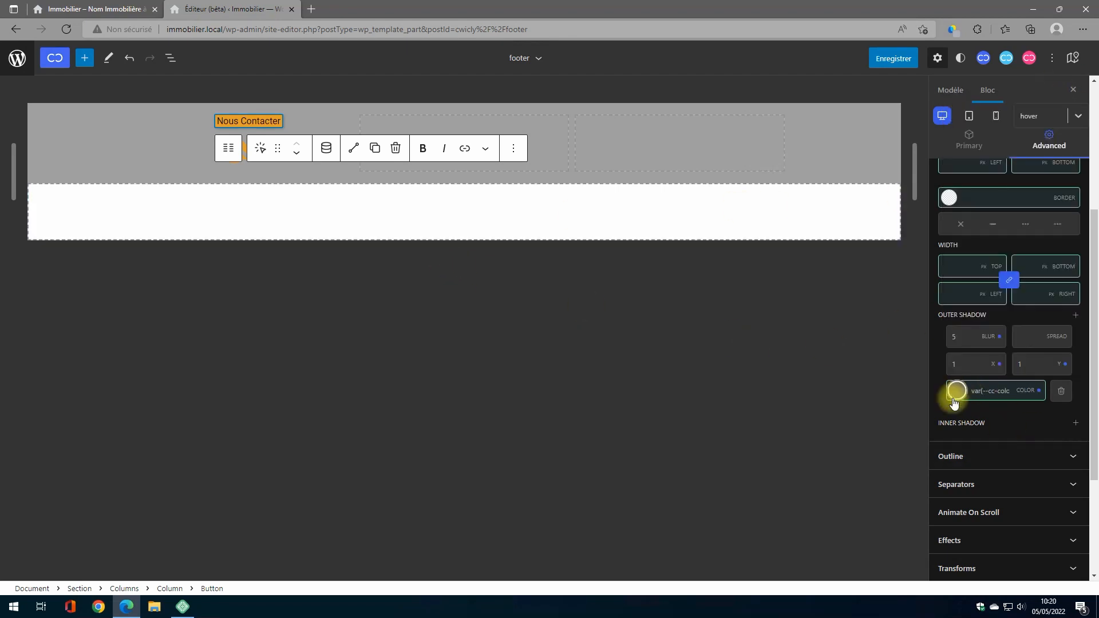
Switch the "Nous Contacter" button back to its normal state and duplicate it
scroll(1019, 414, "up", 4)
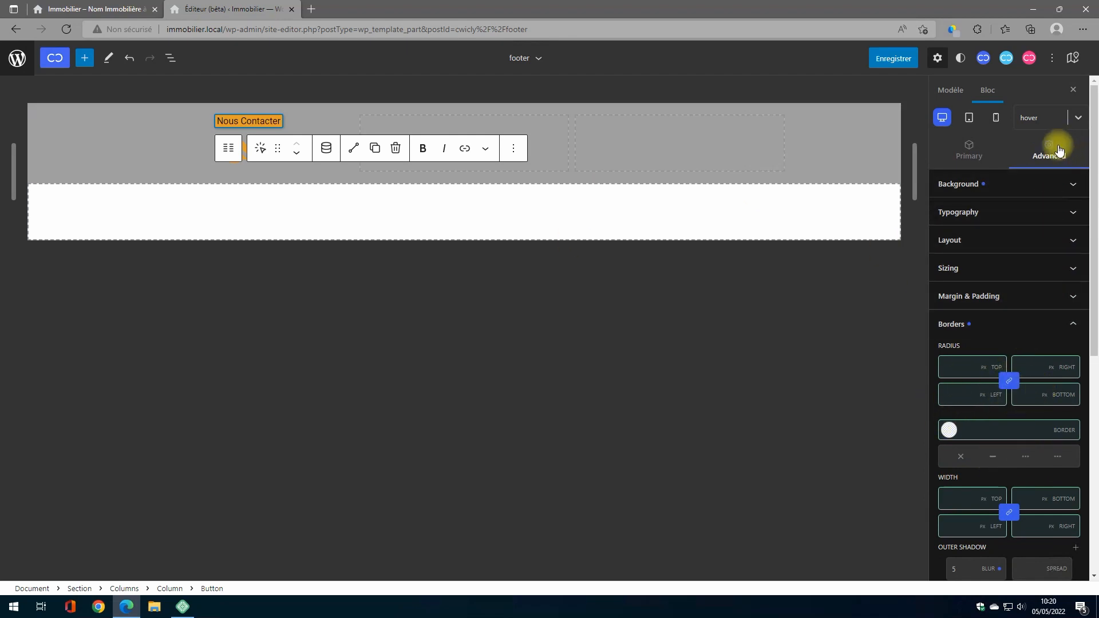
left_click(1085, 119)
left_click(1033, 134)
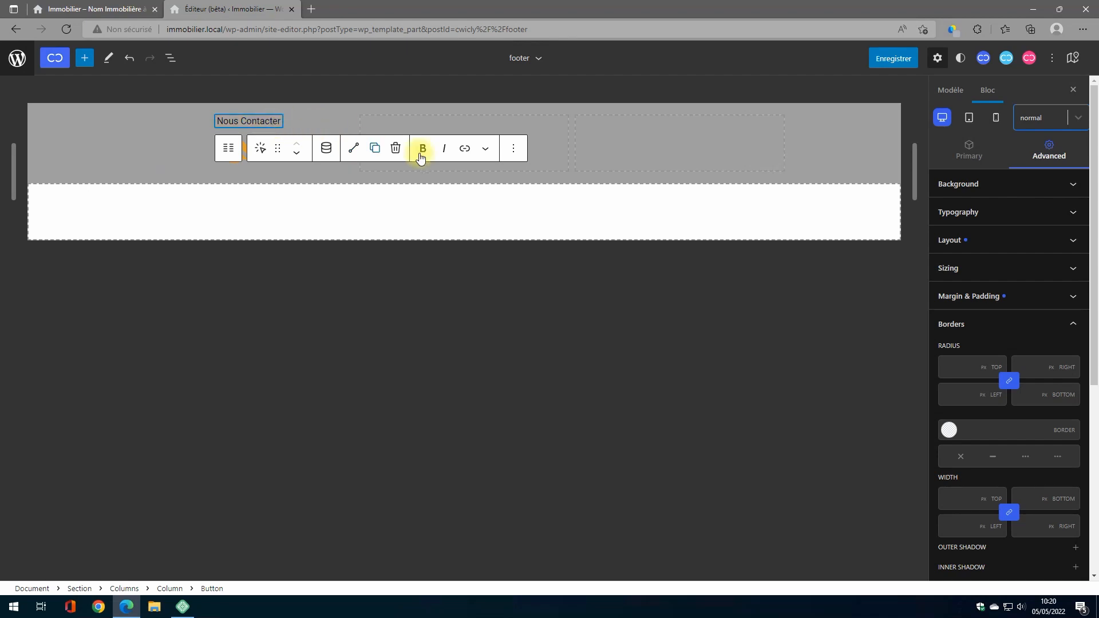
left_click(514, 148)
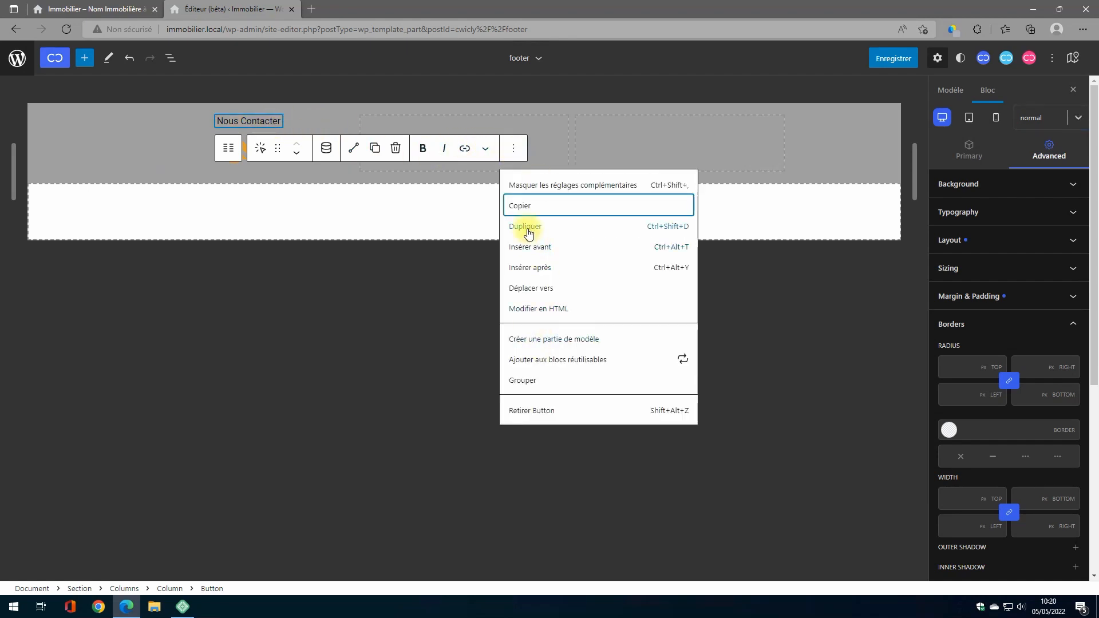
left_click(522, 228)
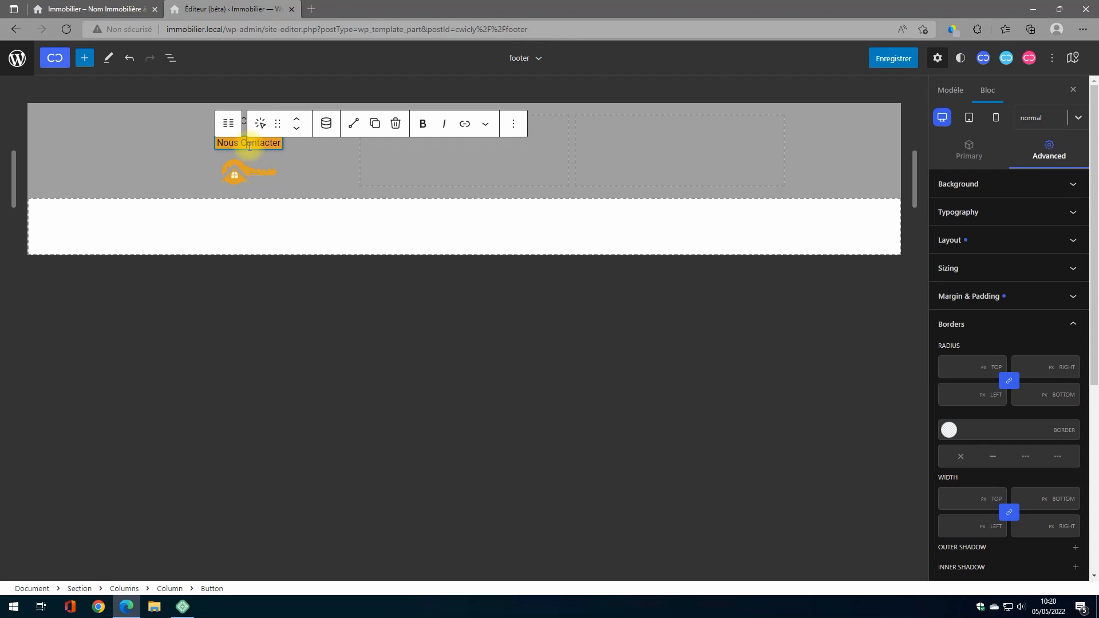
Replace the duplicated button's text with "Nos Honoraires"
key("Left")
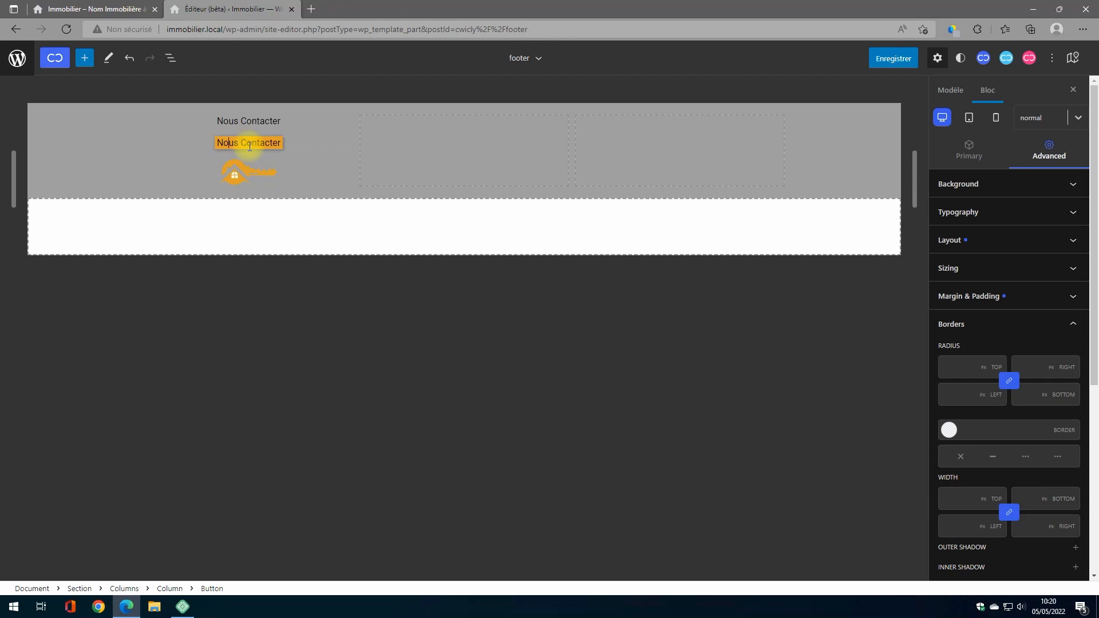
key("shift+End")
type("d")
left_click(304, 162)
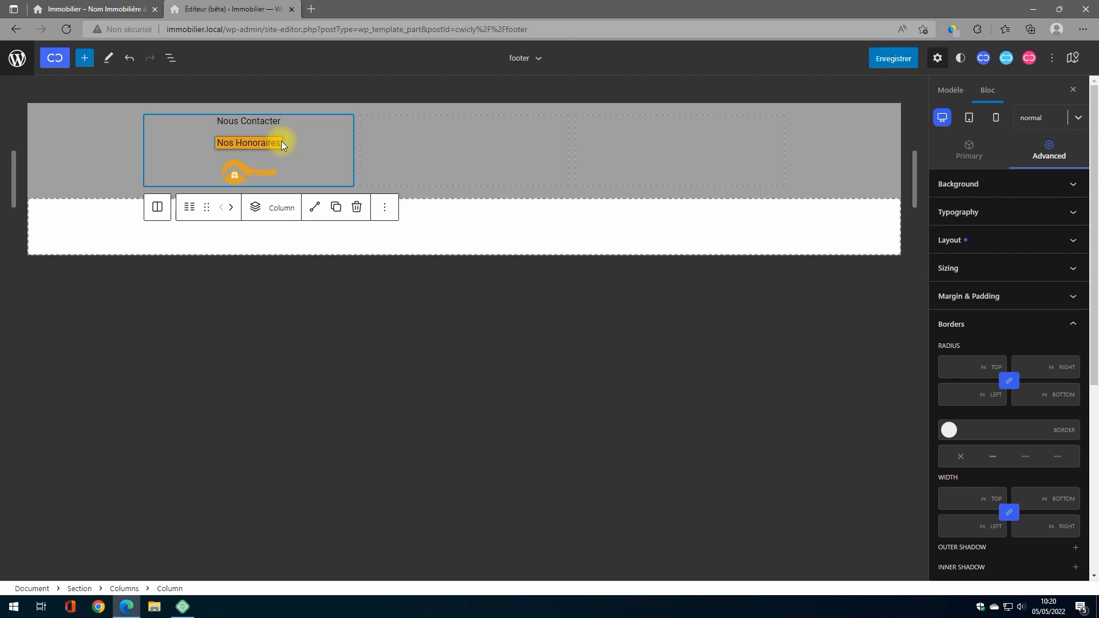
Add a Heading block to the empty second column of the footer
left_click(413, 143)
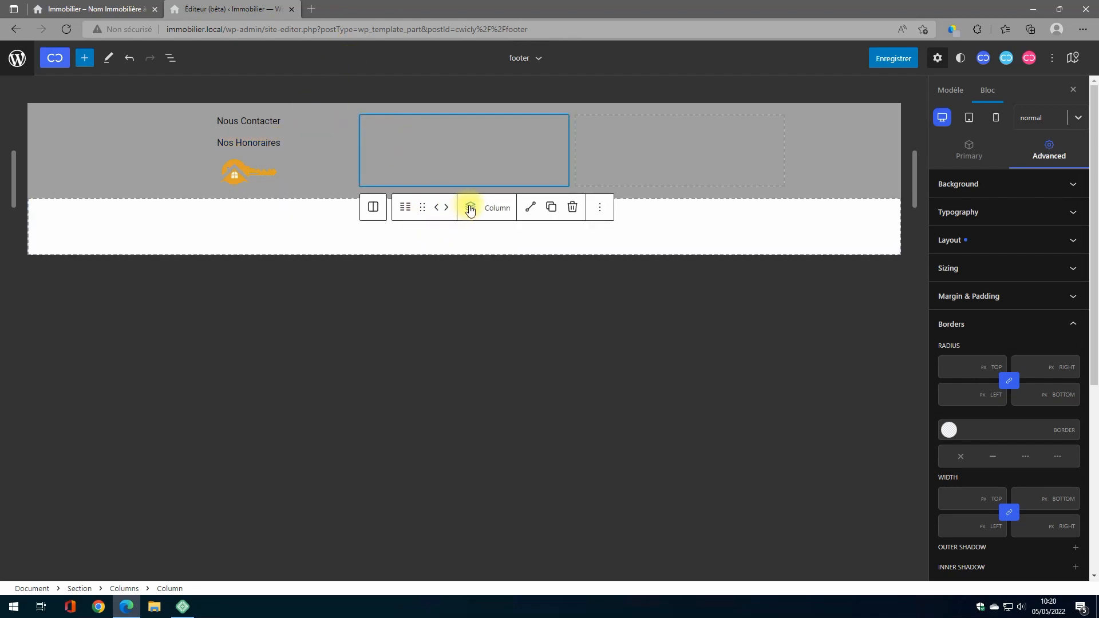
left_click(470, 208)
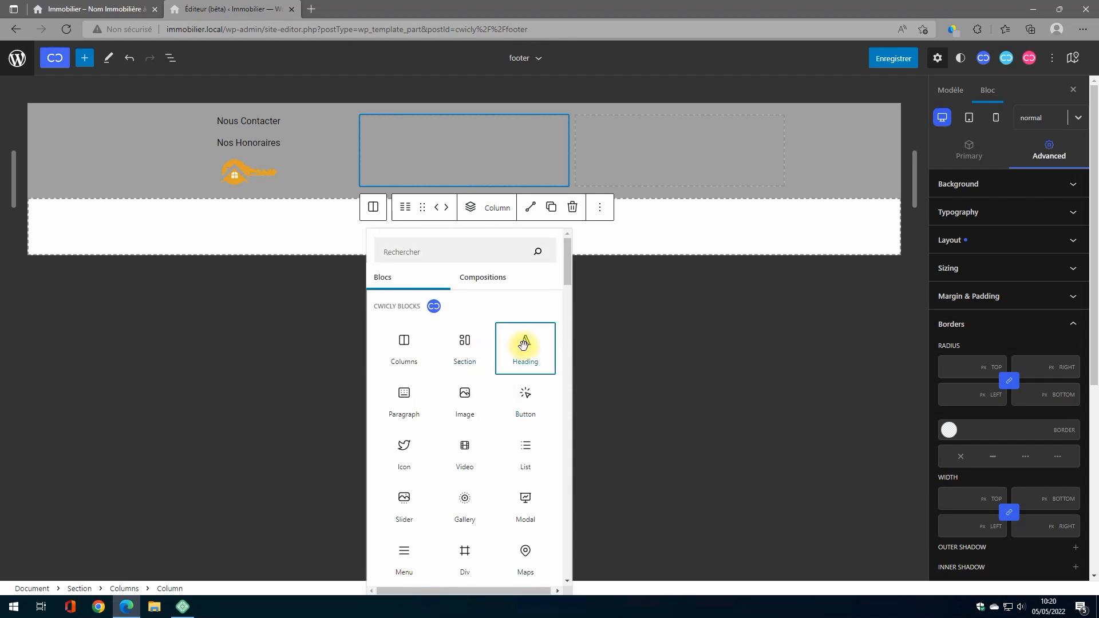
left_click(522, 346)
Add two Paragraph blocks after the heading in the second column
left_click(373, 208)
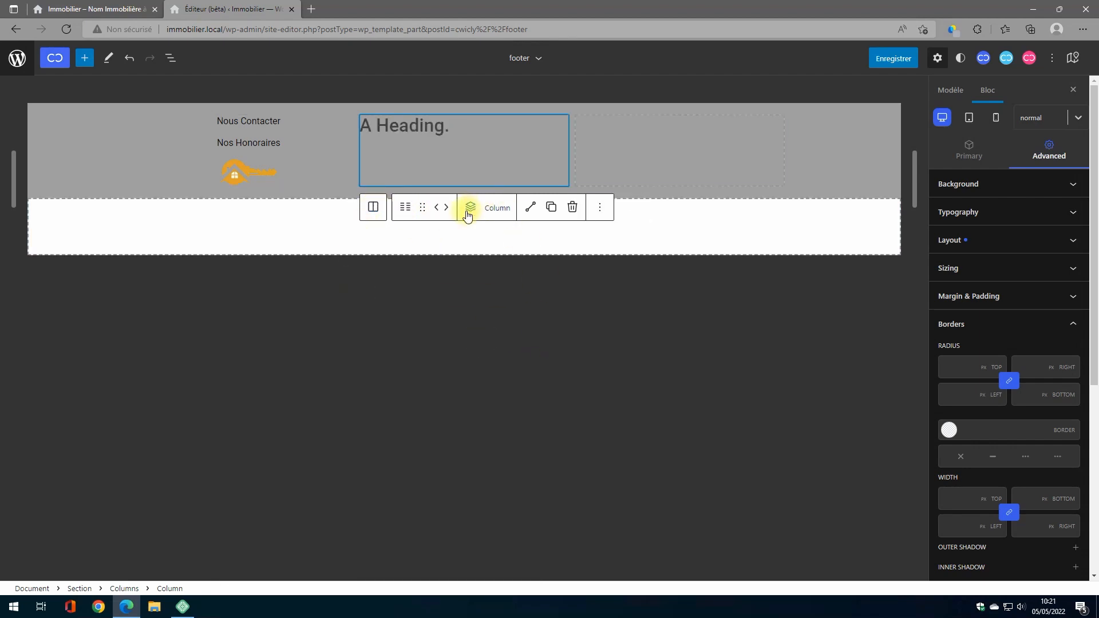
left_click(470, 208)
left_click(407, 400)
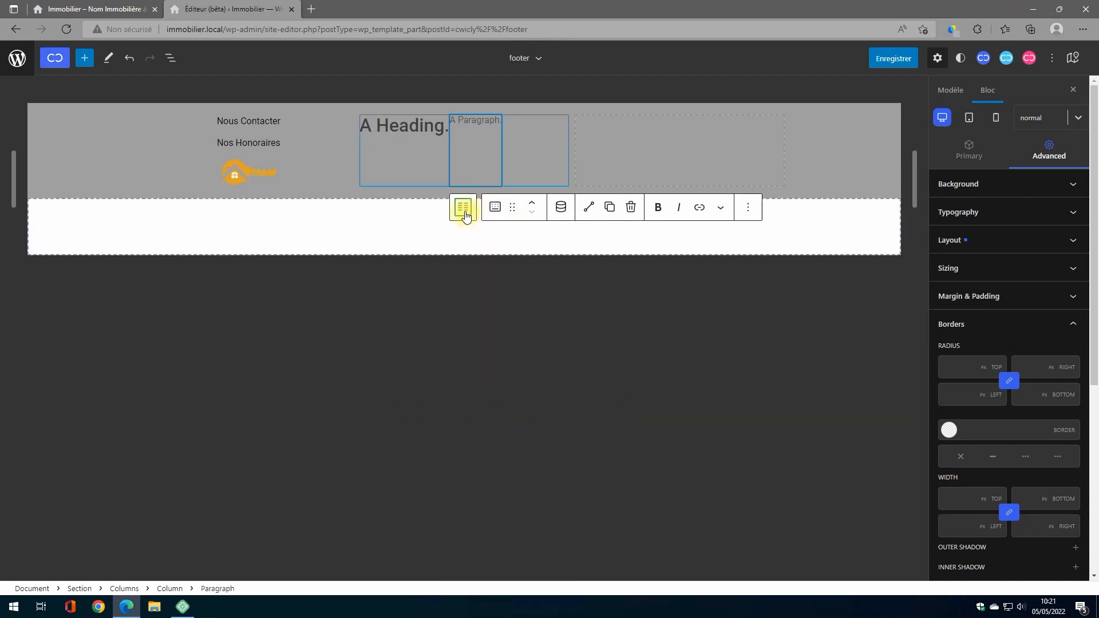
left_click(464, 209)
left_click(471, 209)
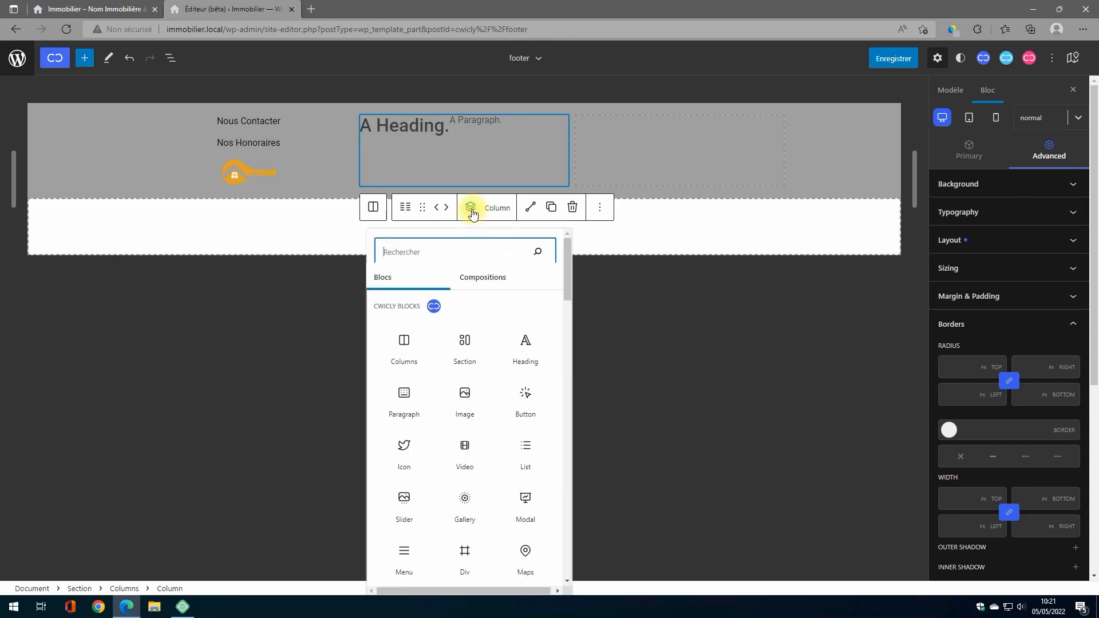
left_click(403, 397)
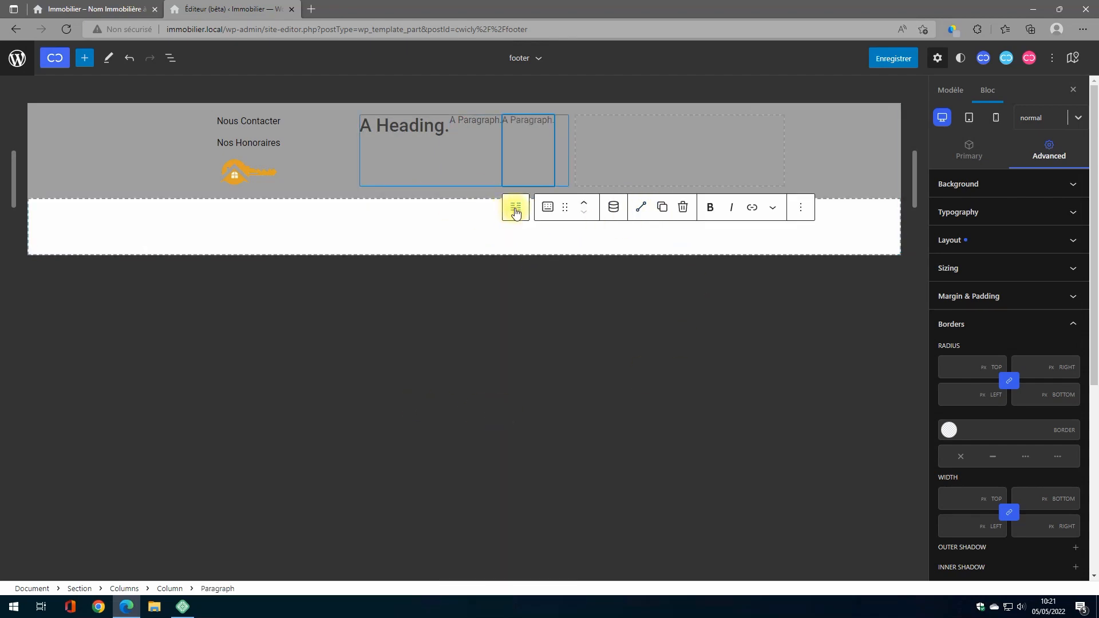
Set the second column's flex direction to vertical and centre its blocks horizontally
left_click(515, 212)
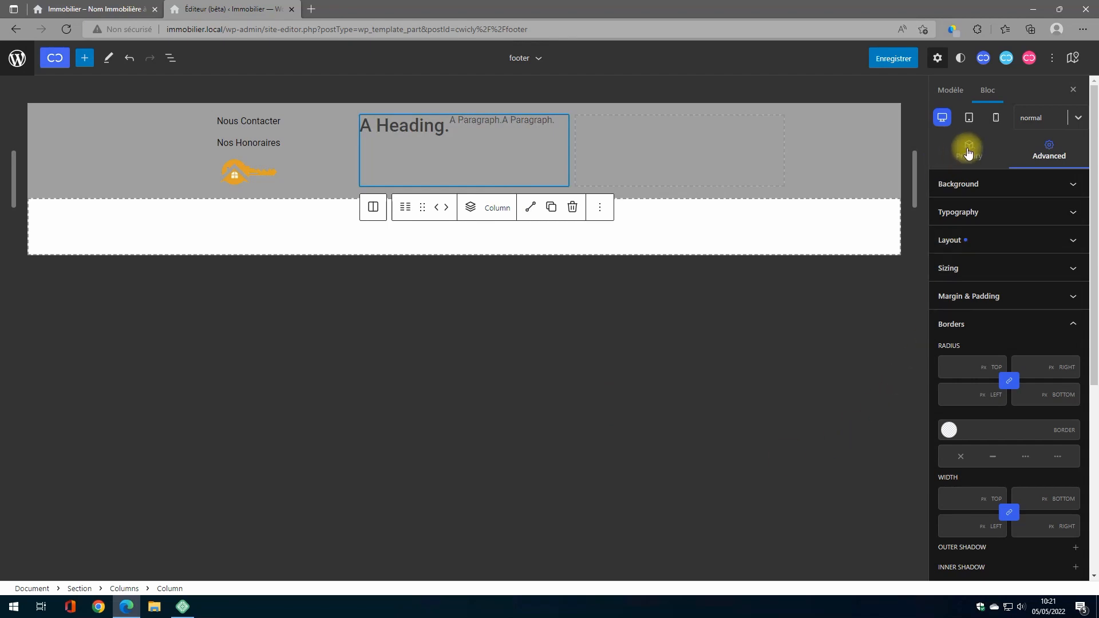
left_click(968, 152)
scroll(1019, 458, "down", 4)
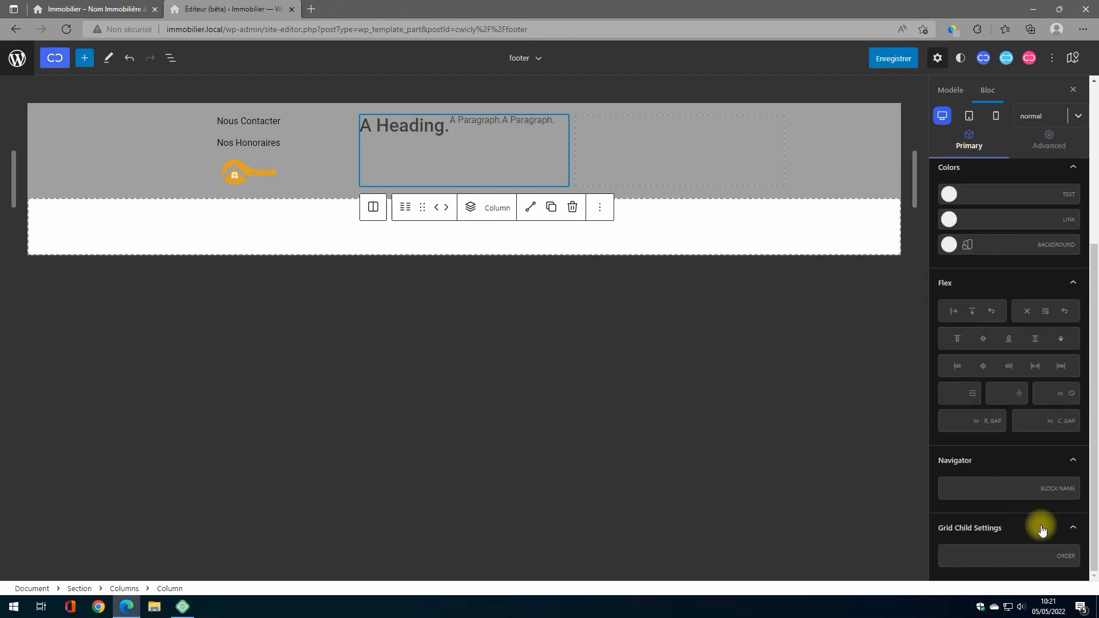
left_click(972, 315)
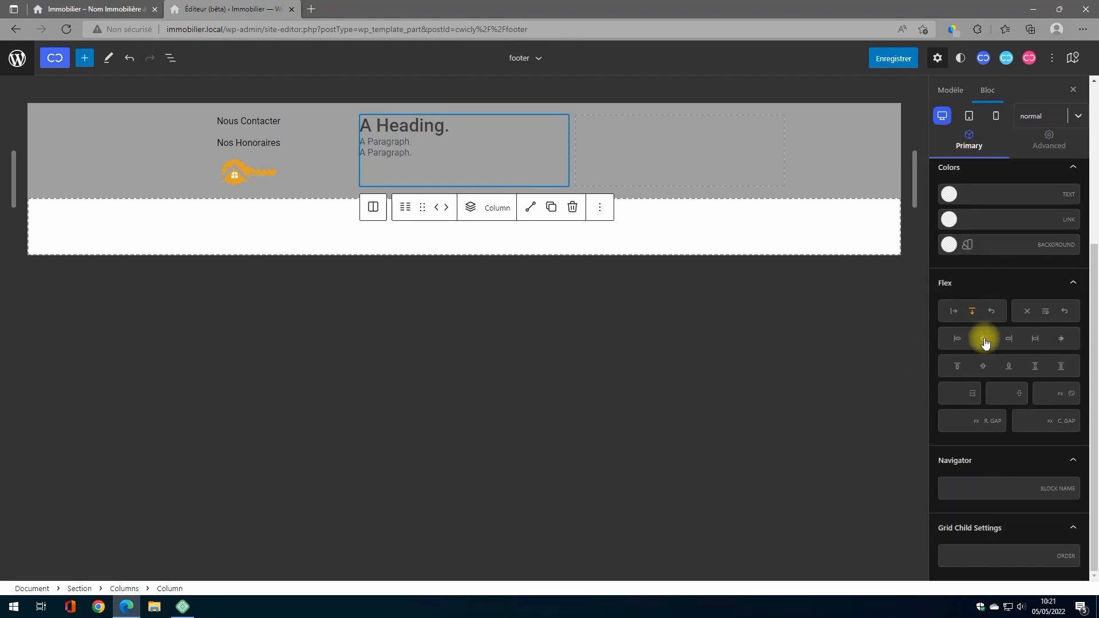
left_click(983, 339)
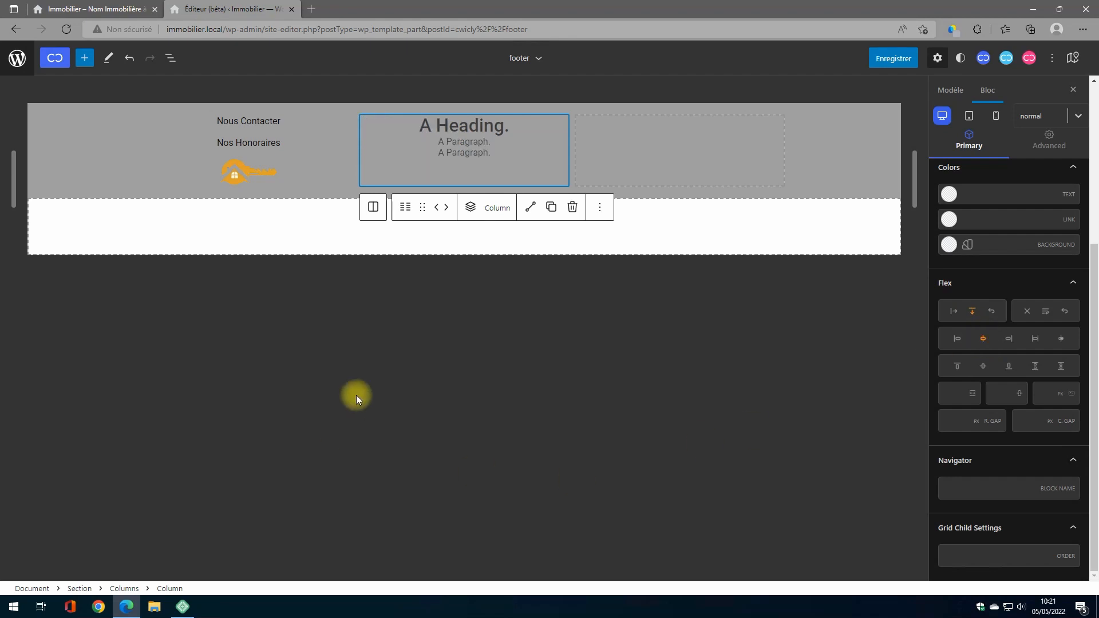
Replace the heading text in the second column with "Mon Agence"
left_click(451, 124)
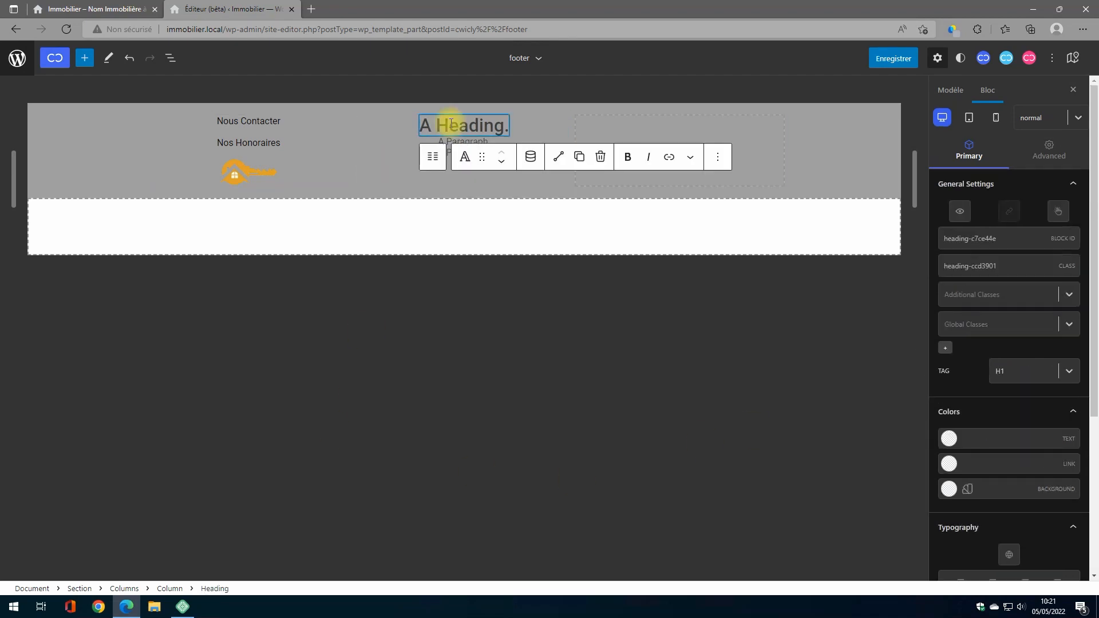
type("Mo")
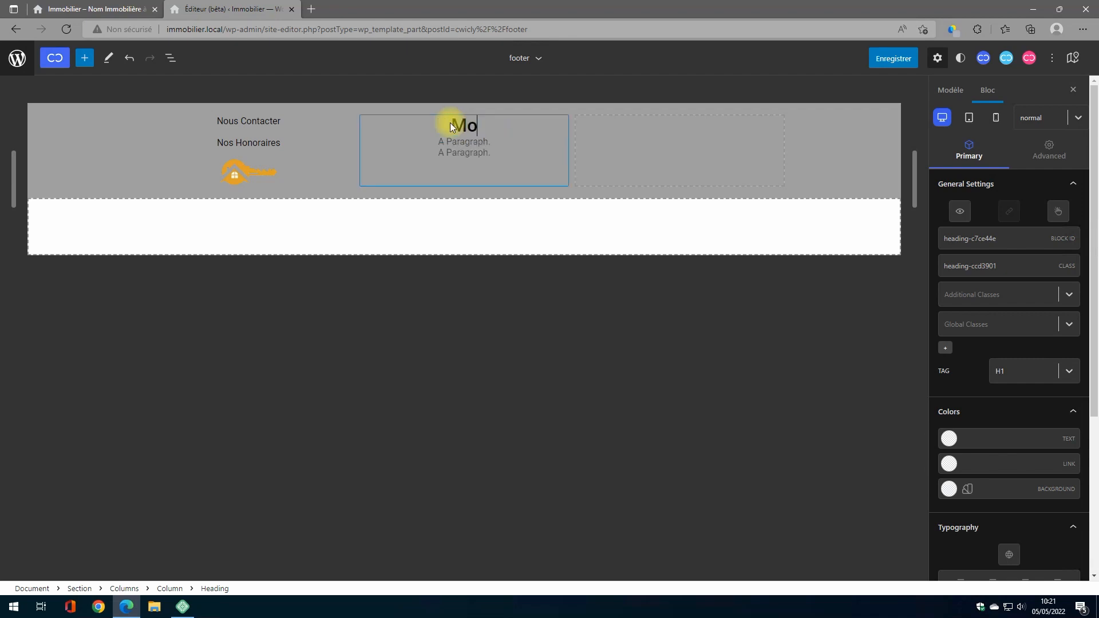
type("n Agence")
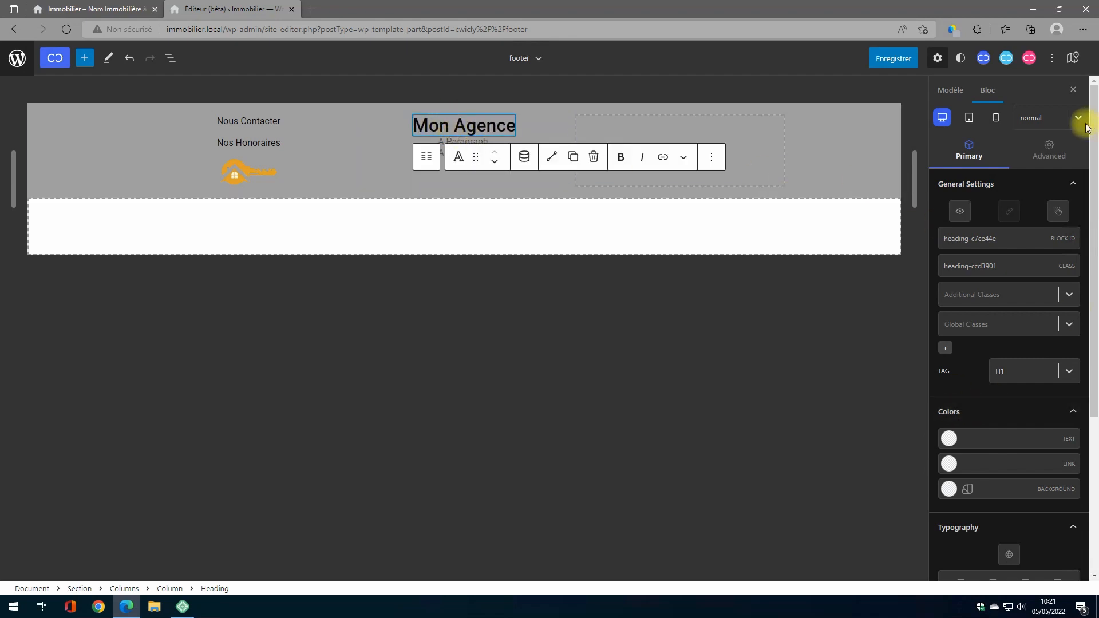
Give the "Mon Agence" heading a bottom margin of 15 px
left_click(1044, 148)
left_click(1030, 232)
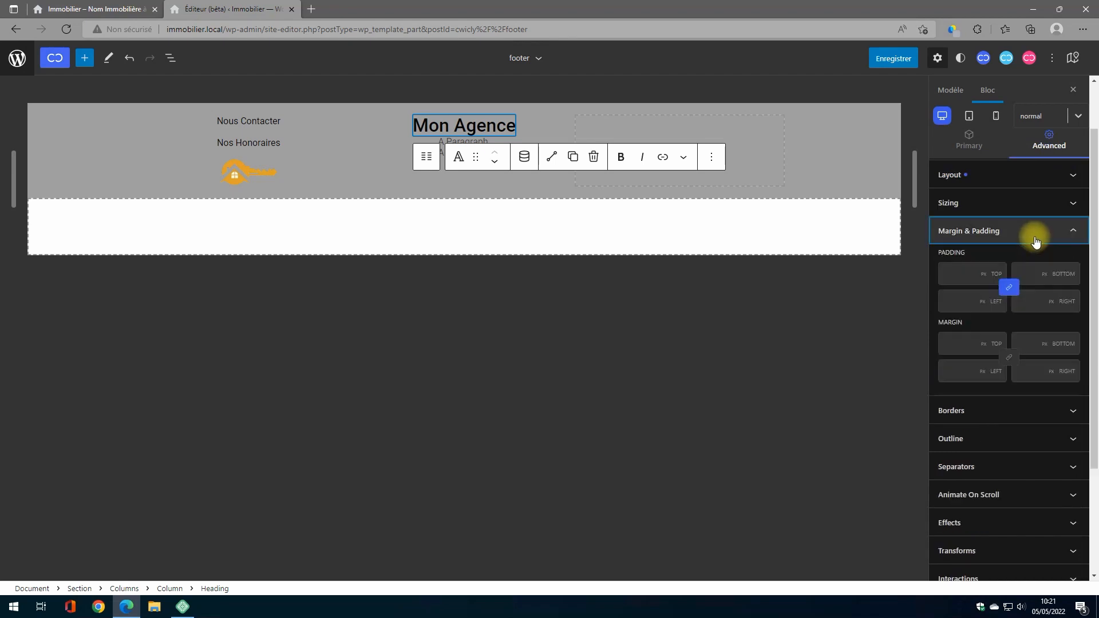
left_click(1034, 344)
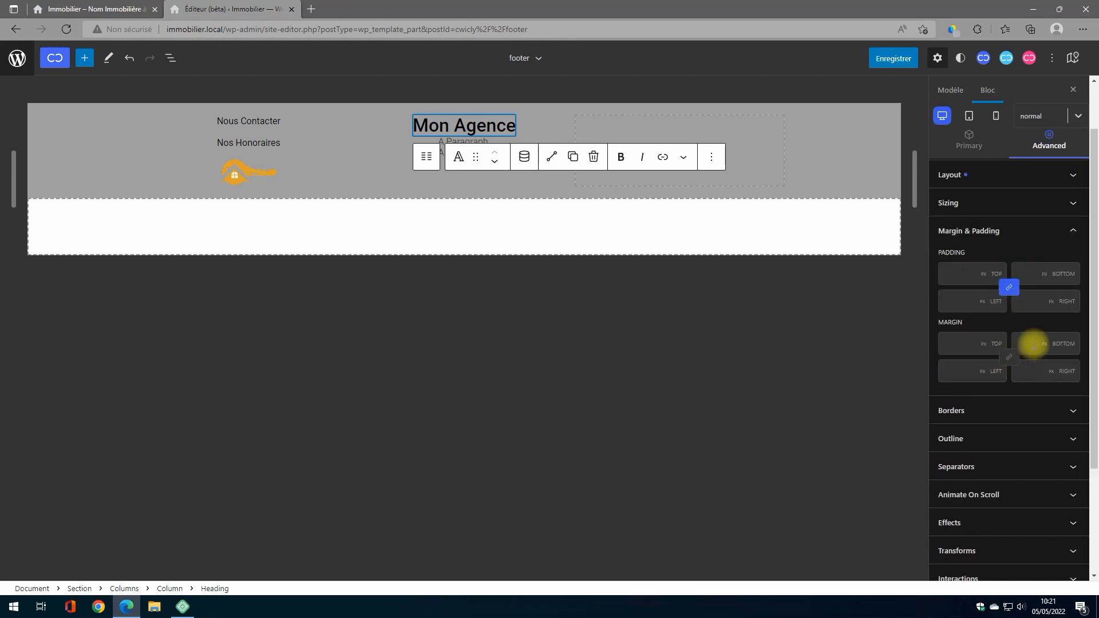
type("15")
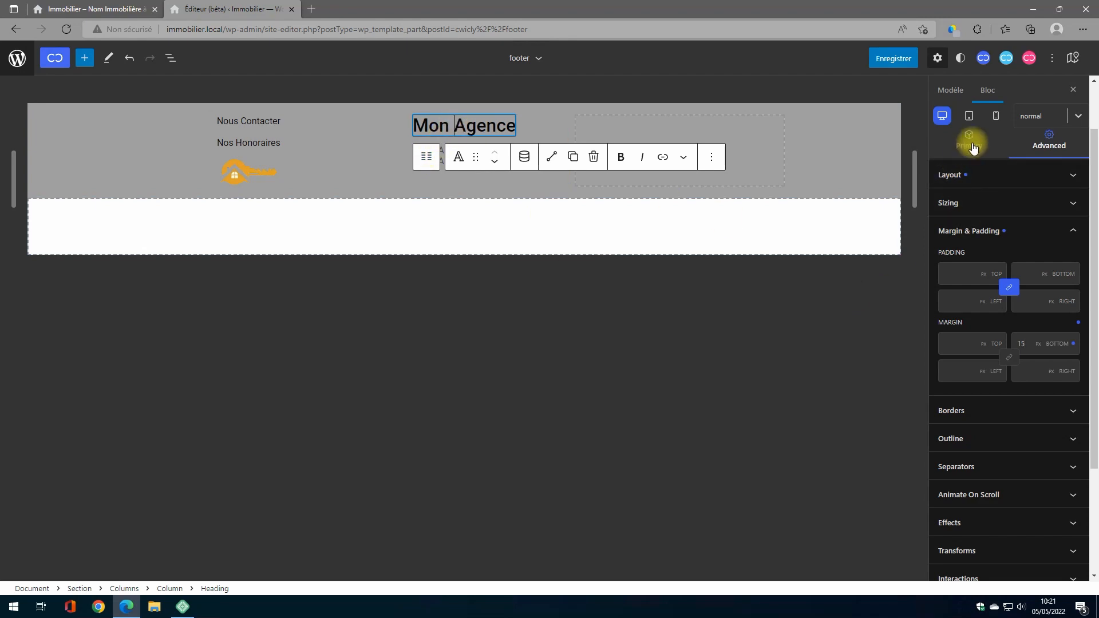
Set the font size of the "Mon Agence" heading to 22 px
left_click(970, 143)
scroll(981, 488, "down", 3)
scroll(981, 488, "down", 1)
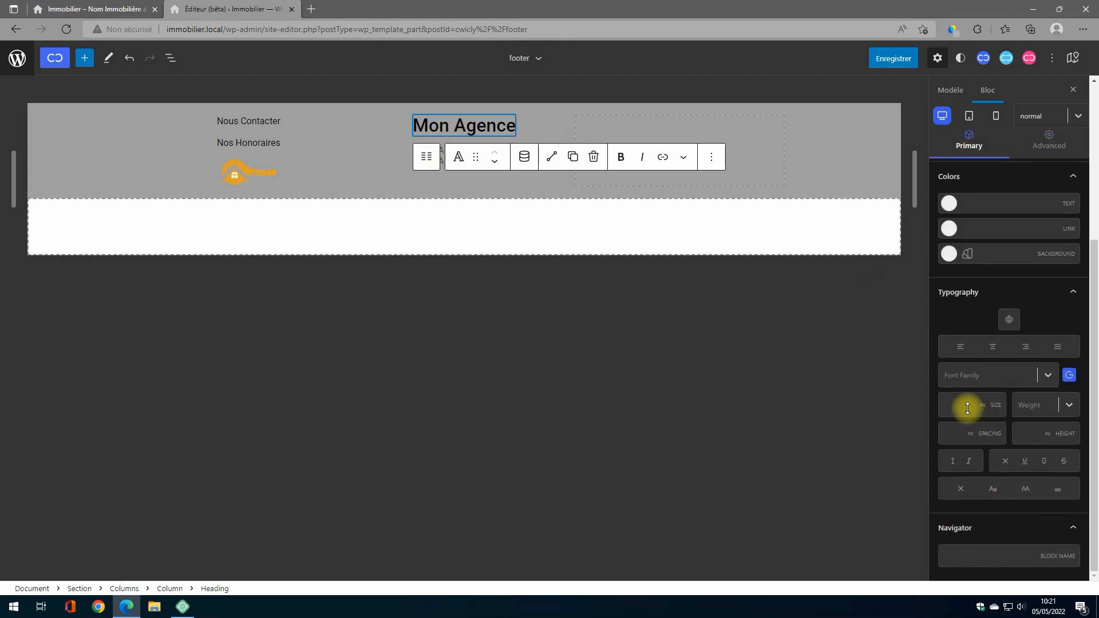
left_click(965, 405)
type("7")
left_click_drag(964, 404, 965, 395)
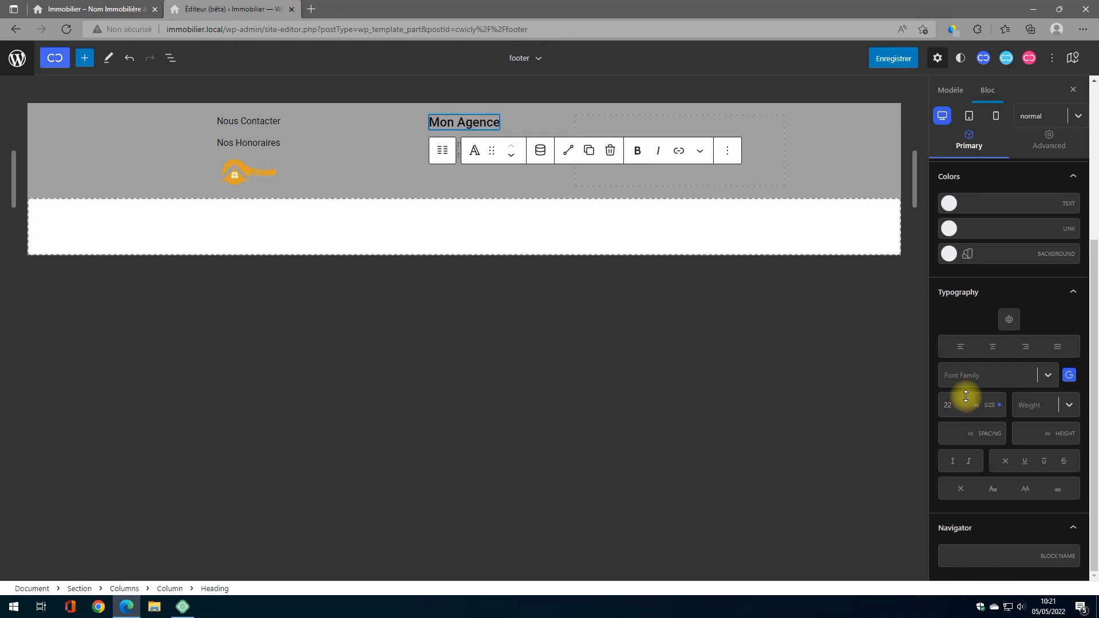
Replace the first paragraph under the heading with the agency's postal address on two lines
left_click(466, 153)
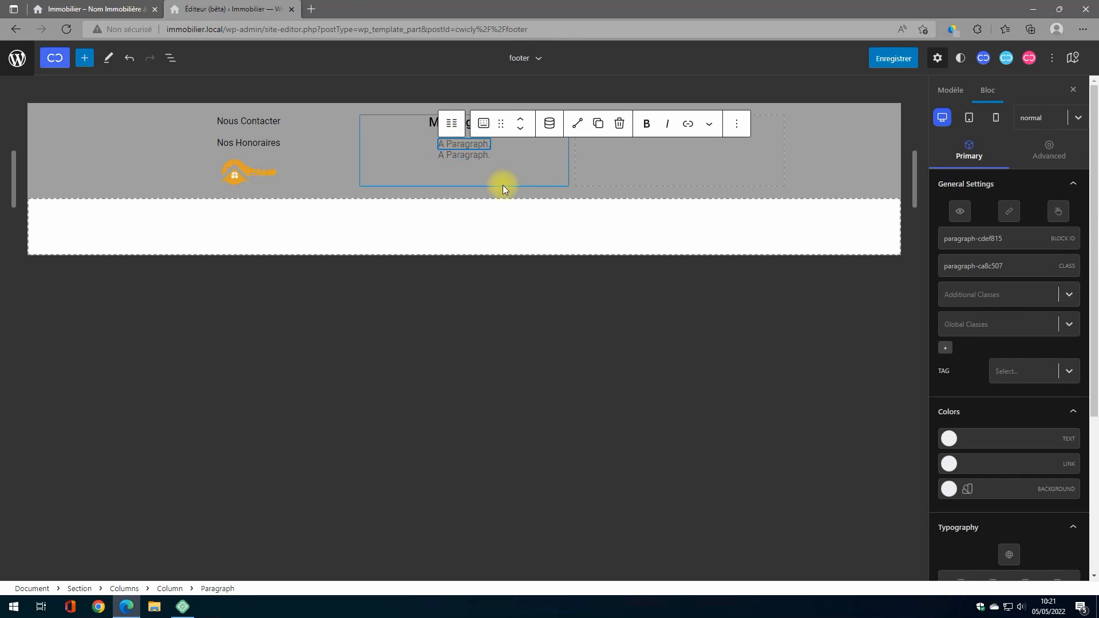
type("Place de")
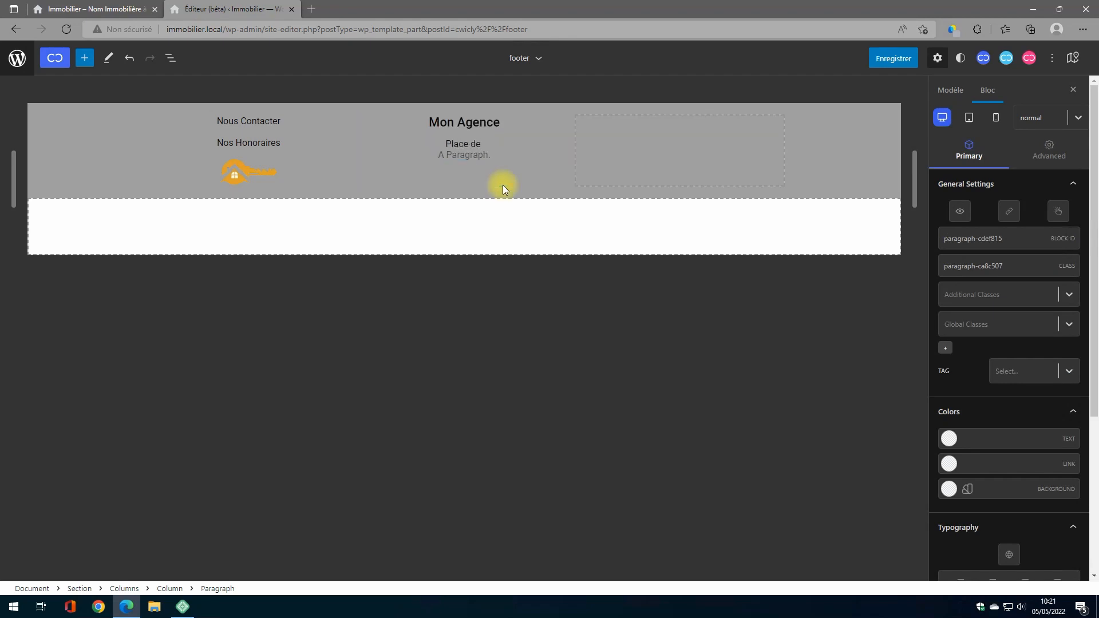
type(" la Gare")
key("Return")
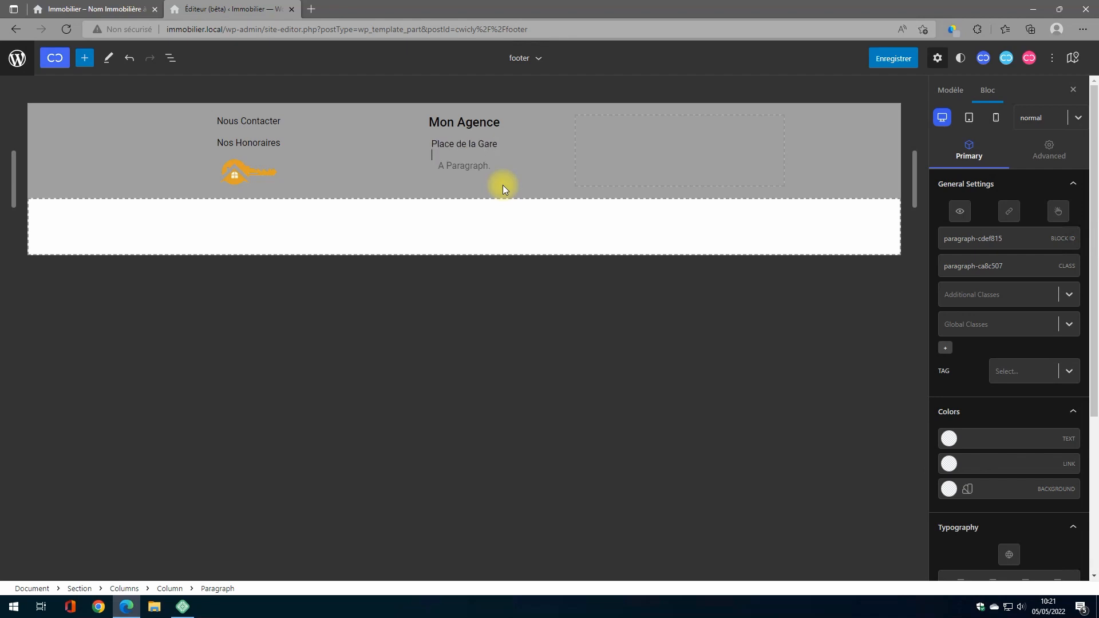
type("50000 Ma Ville")
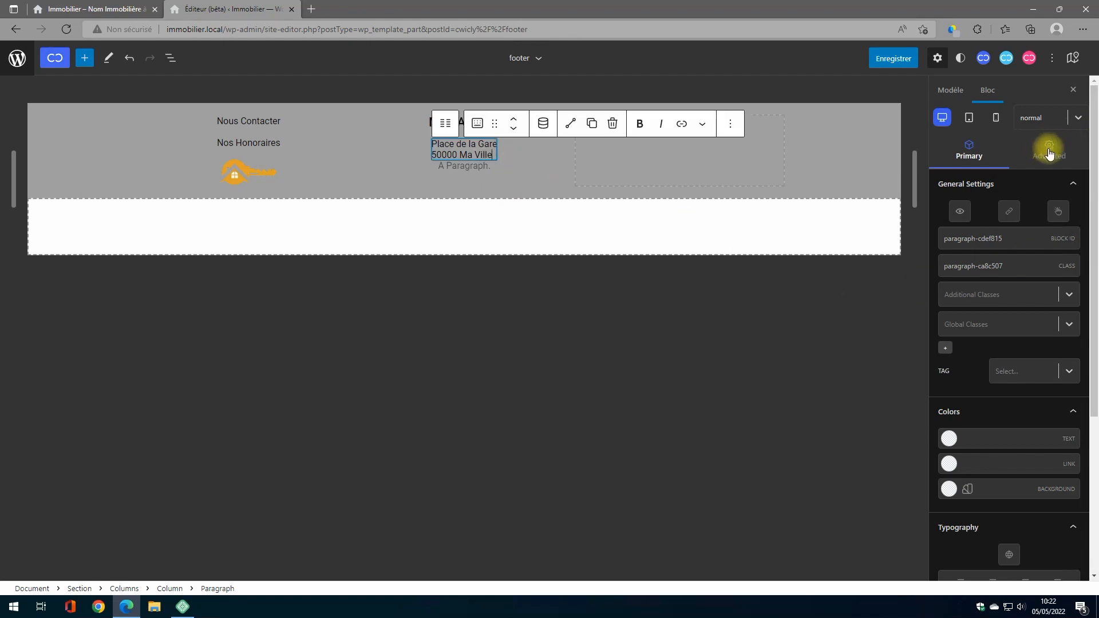
Centre the text of the address paragraph under "Mon Agence" and give it a bottom margin of 15 px
scroll(1011, 424, "down", 4)
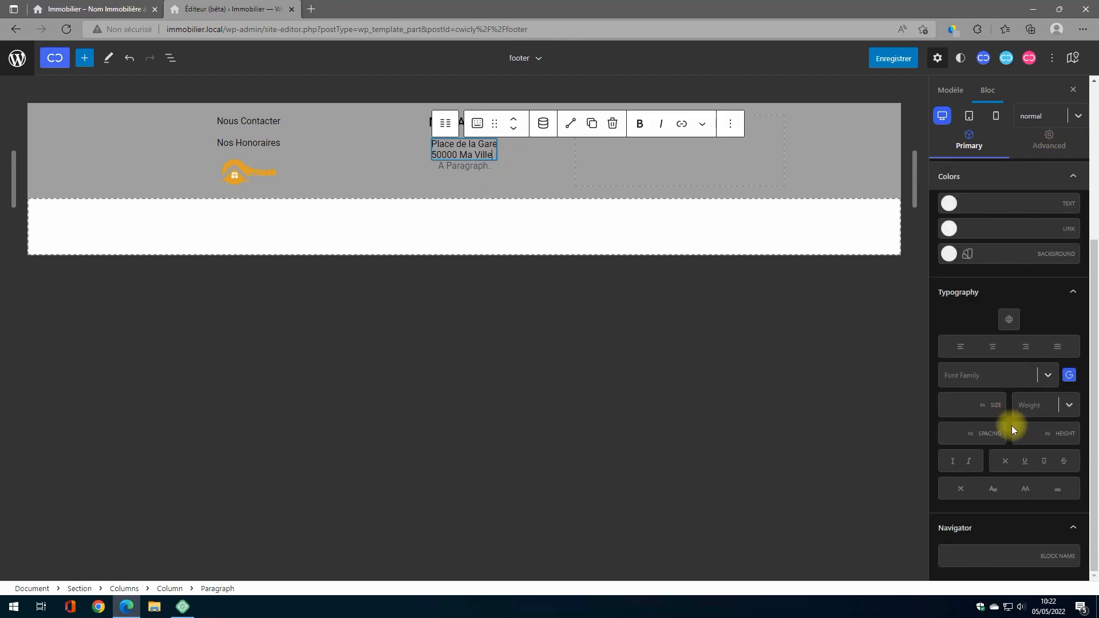
left_click(995, 353)
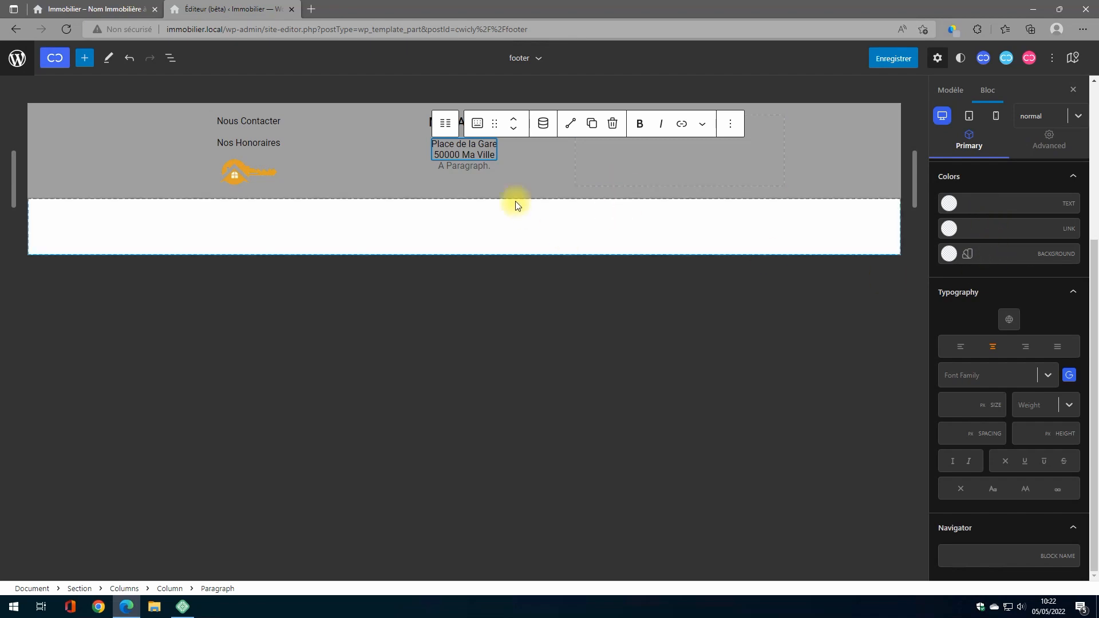
left_click(1047, 142)
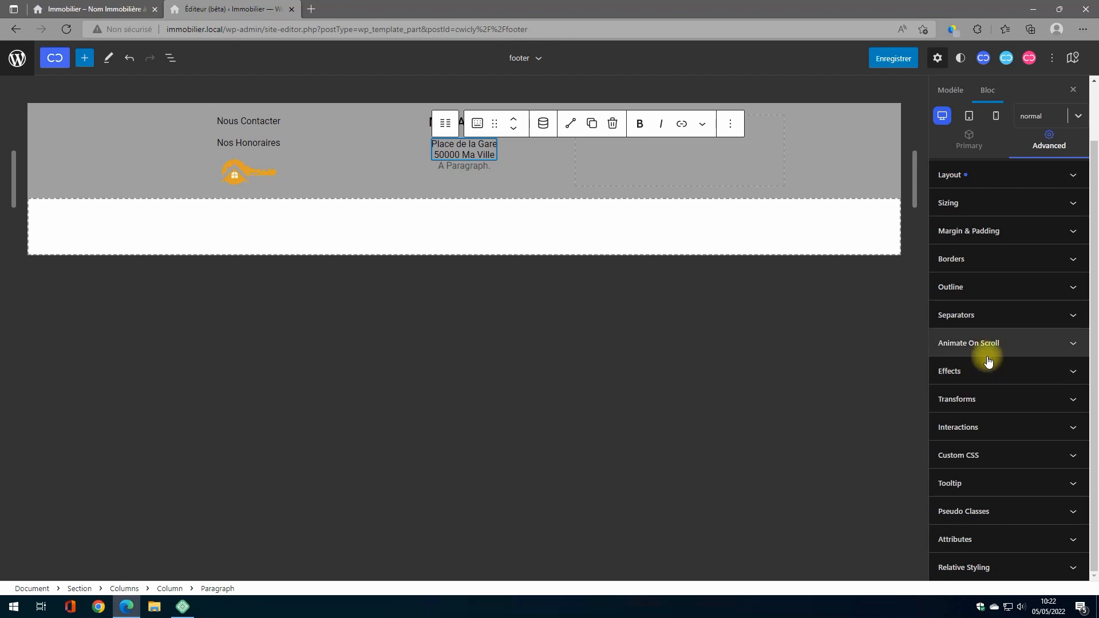
scroll(988, 360, "up", 2)
left_click(1007, 296)
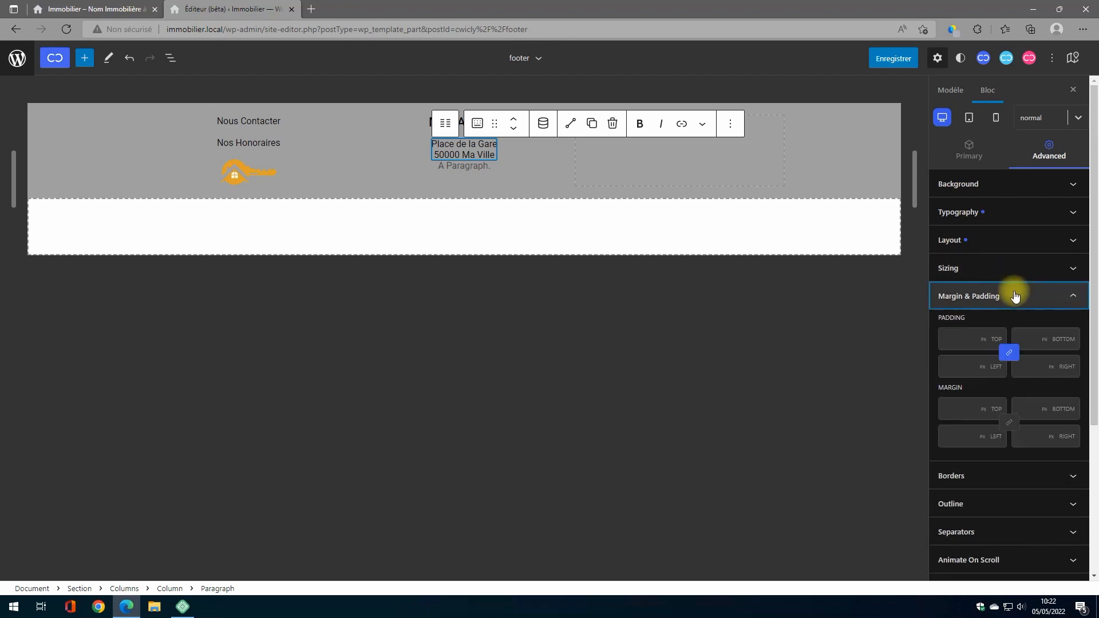
left_click(1034, 411)
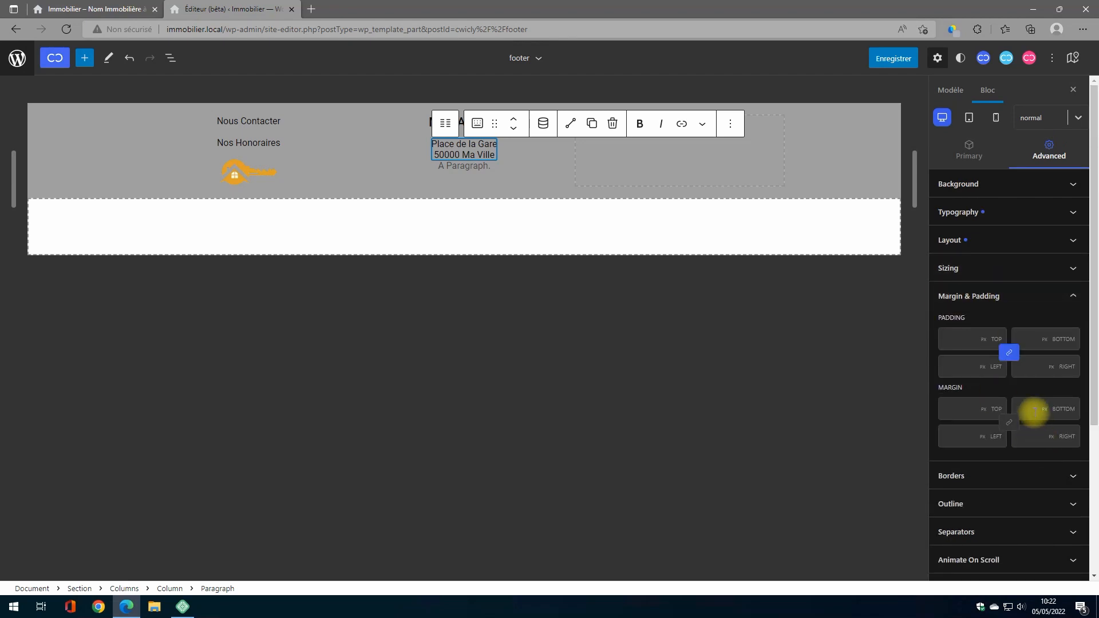
type("15")
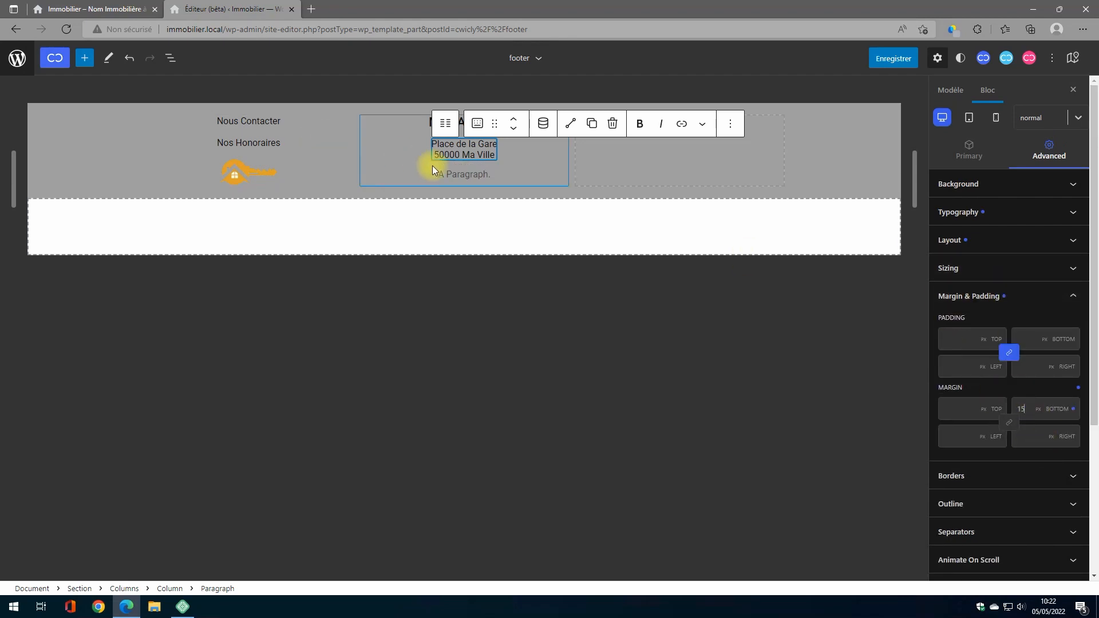
Replace the placeholder paragraph below the address with "Tél.:" and the agency's phone number, and make the number bold
left_click(464, 175)
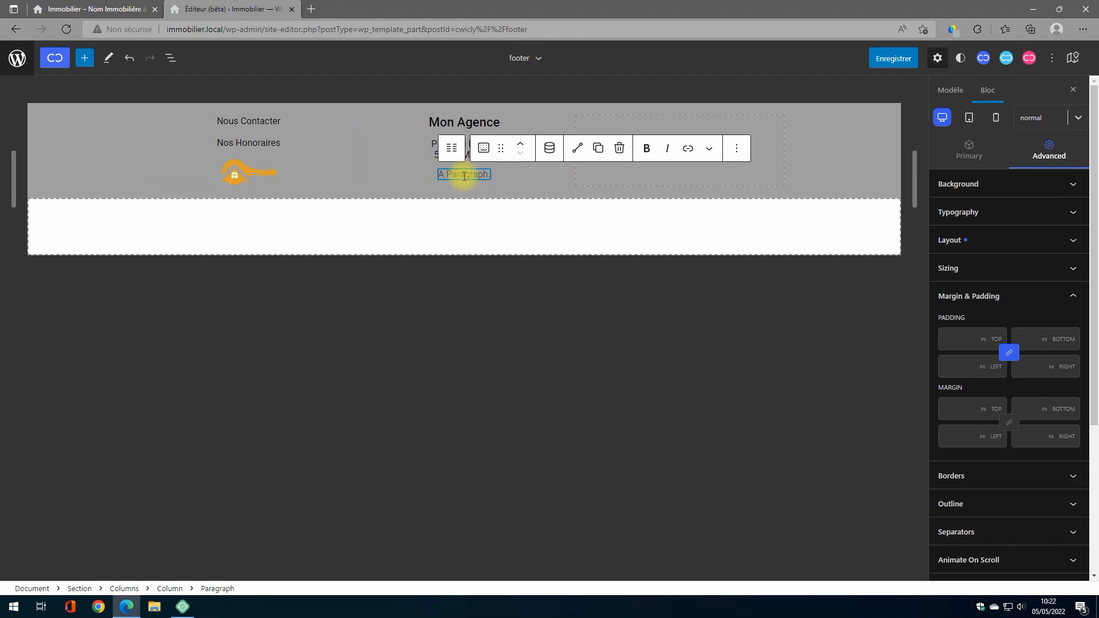
key("BackSpace")
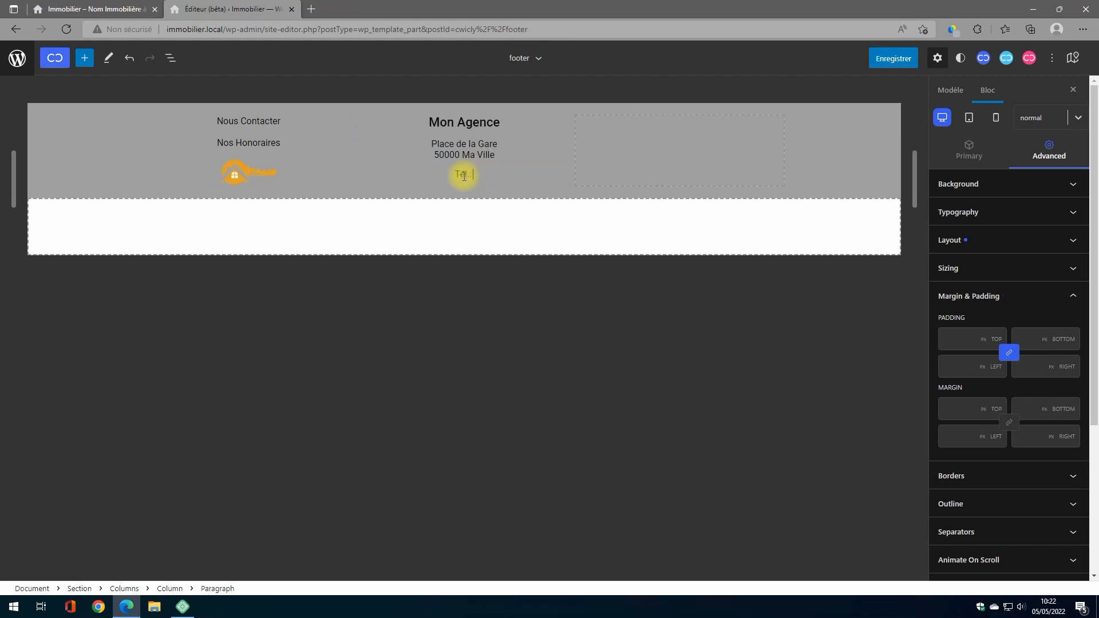
type("00 00 00")
key("ctrl+shift+Left")
key("ctrl+shift+Left")
key("ctrl+shift+Left")
key("ctrl+shift+Left")
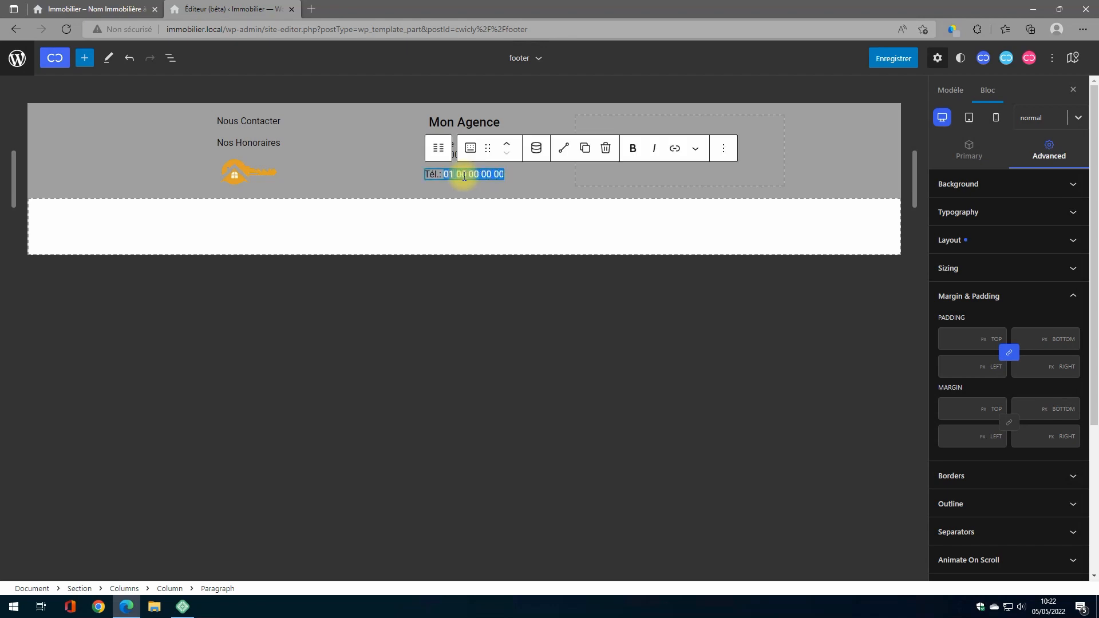
left_click(633, 148)
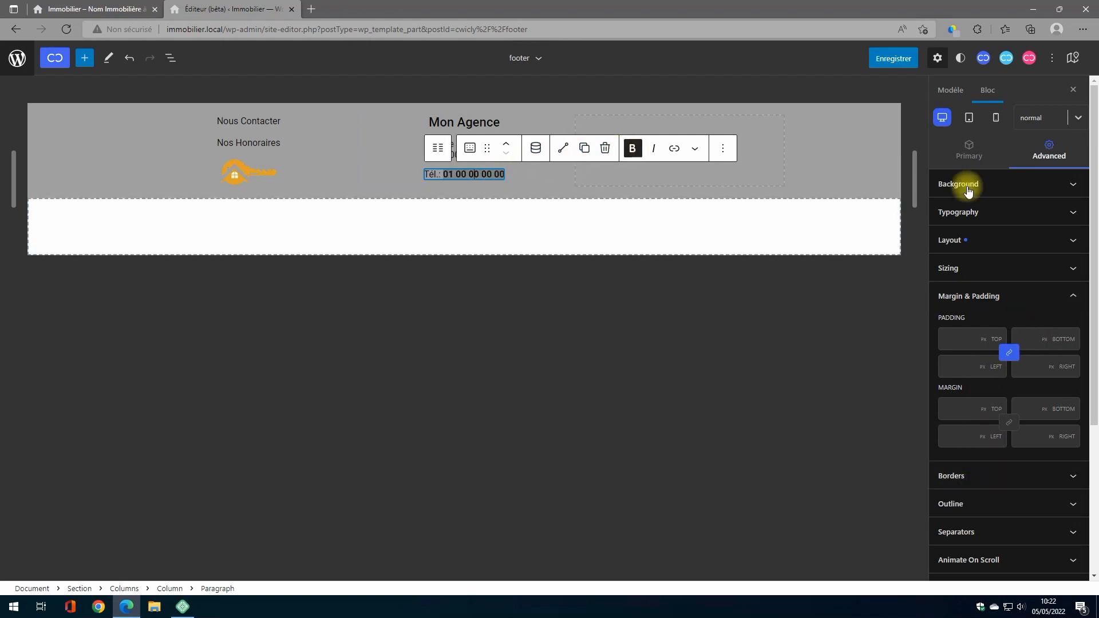
Set the font size of the phone number paragraph to 22 px
left_click(963, 154)
scroll(978, 457, "down", 4)
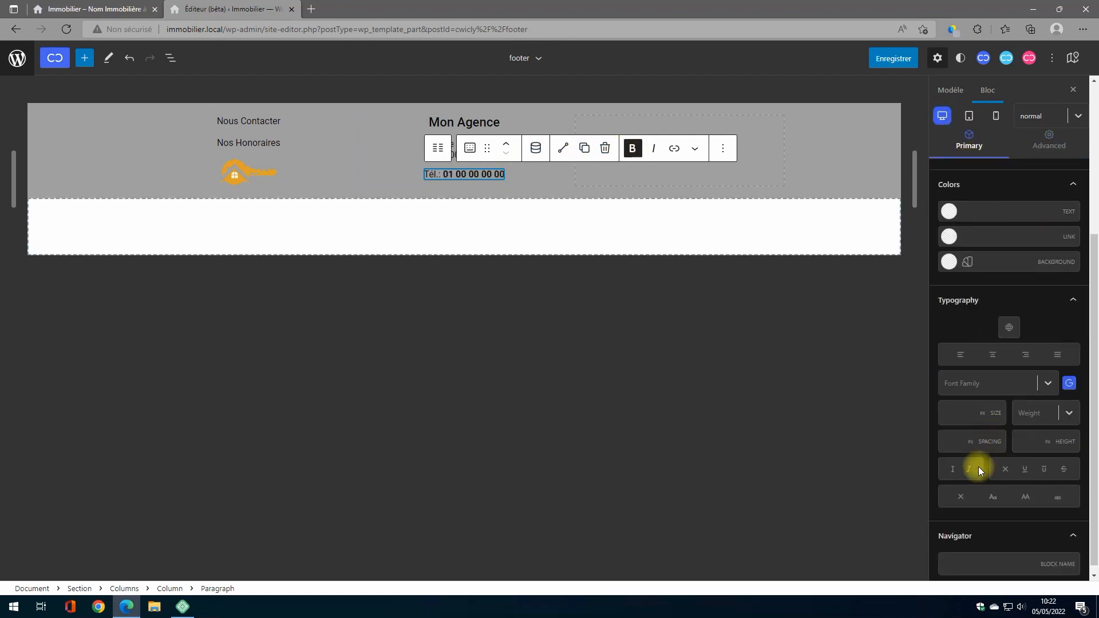
left_click(957, 419)
type("7")
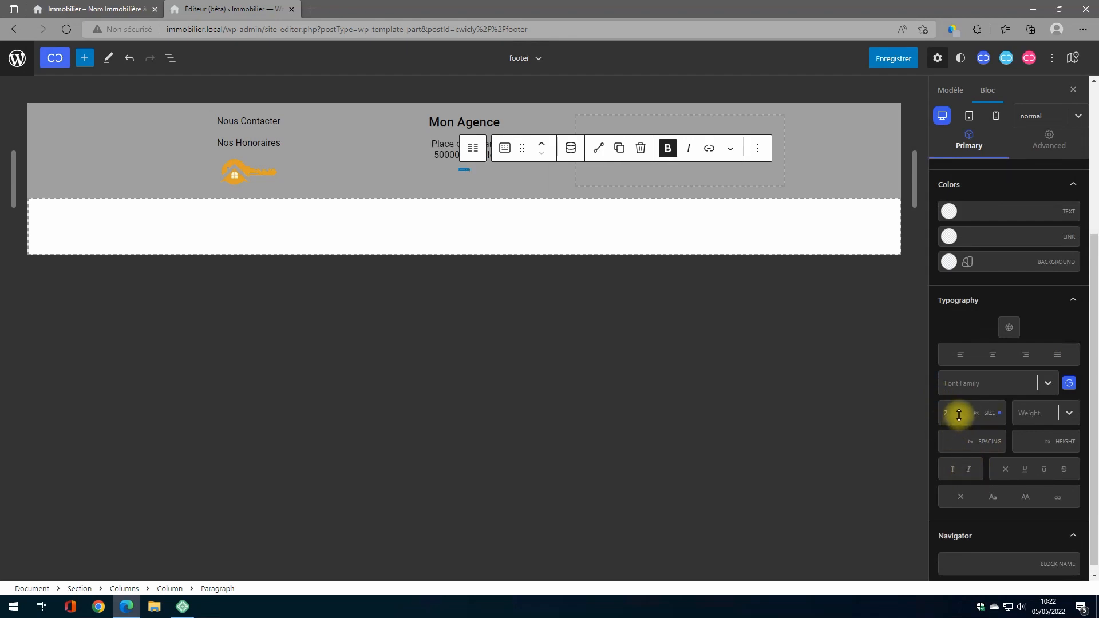
left_click_drag(959, 412, 957, 403)
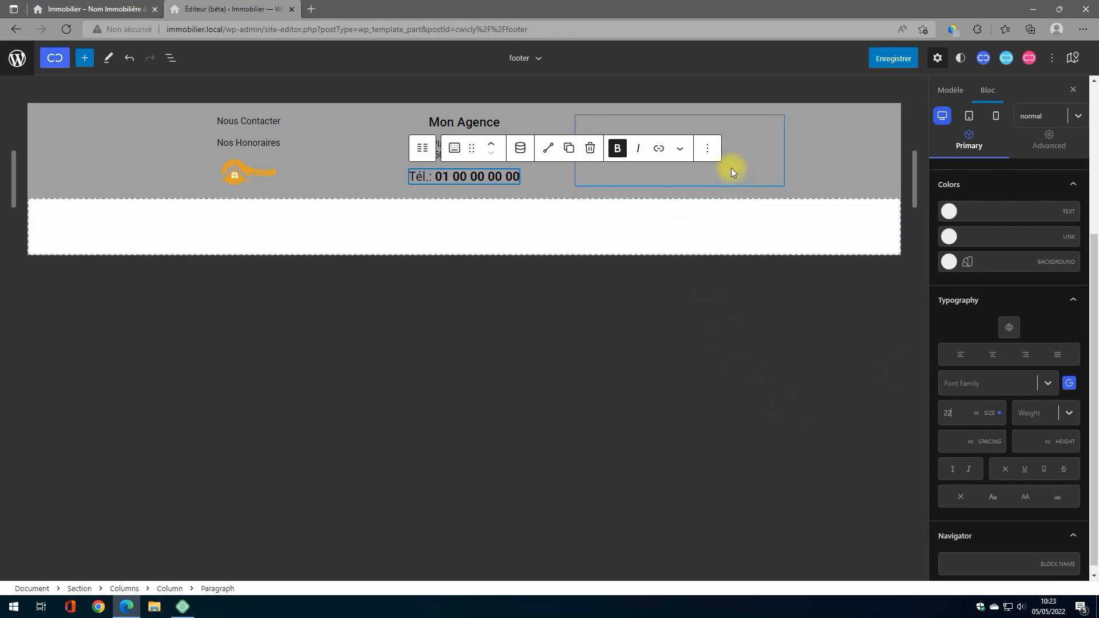
Add a List block to the empty third column with "Mardi : 9h00 12h00 - 14h00 18h00" as its first item
left_click(744, 139)
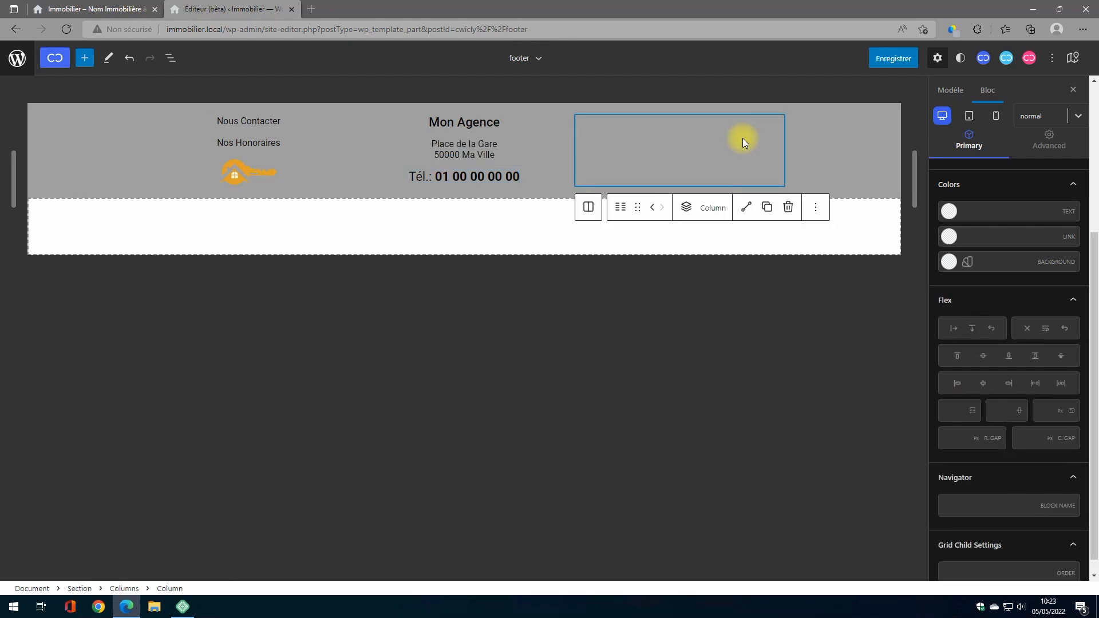
left_click(687, 209)
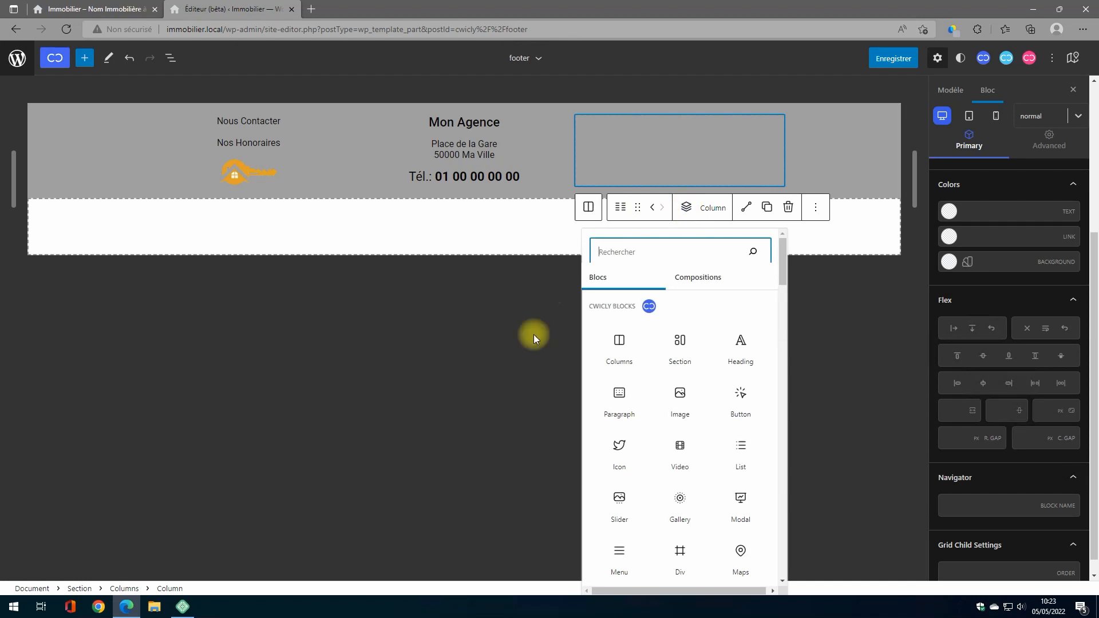
left_click(741, 451)
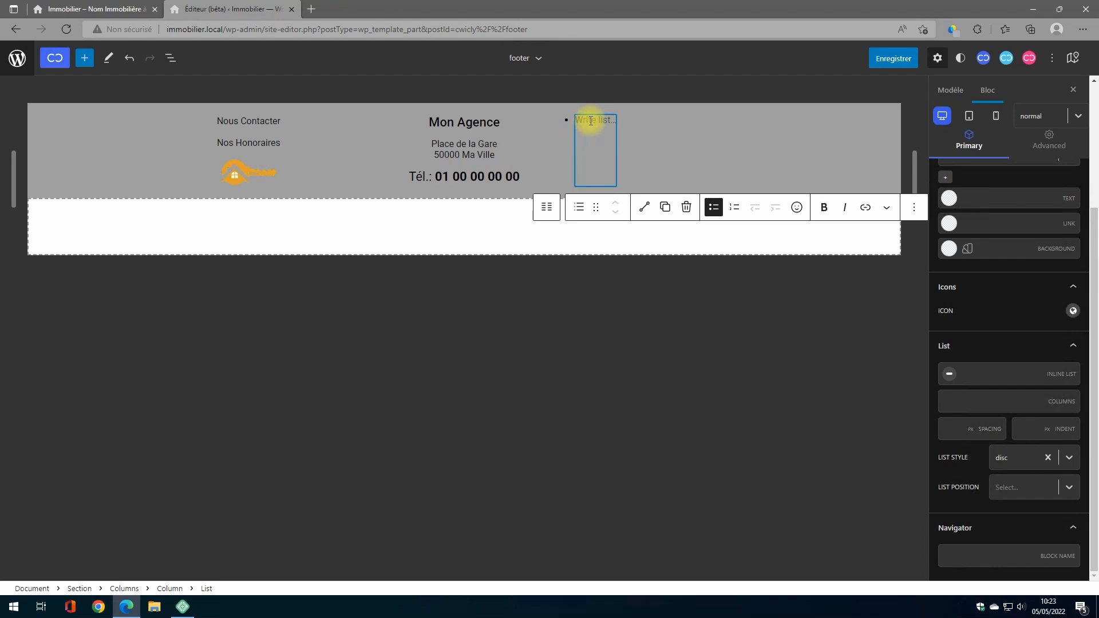
type("Mail")
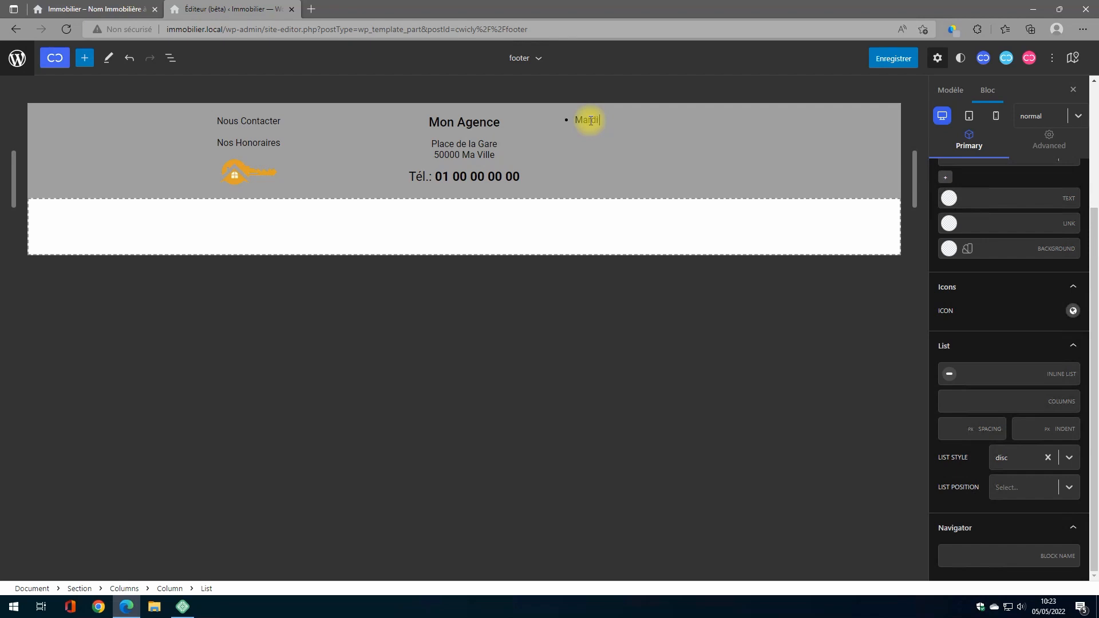
type("i : 9h00 12h00 - 14h00 18h00")
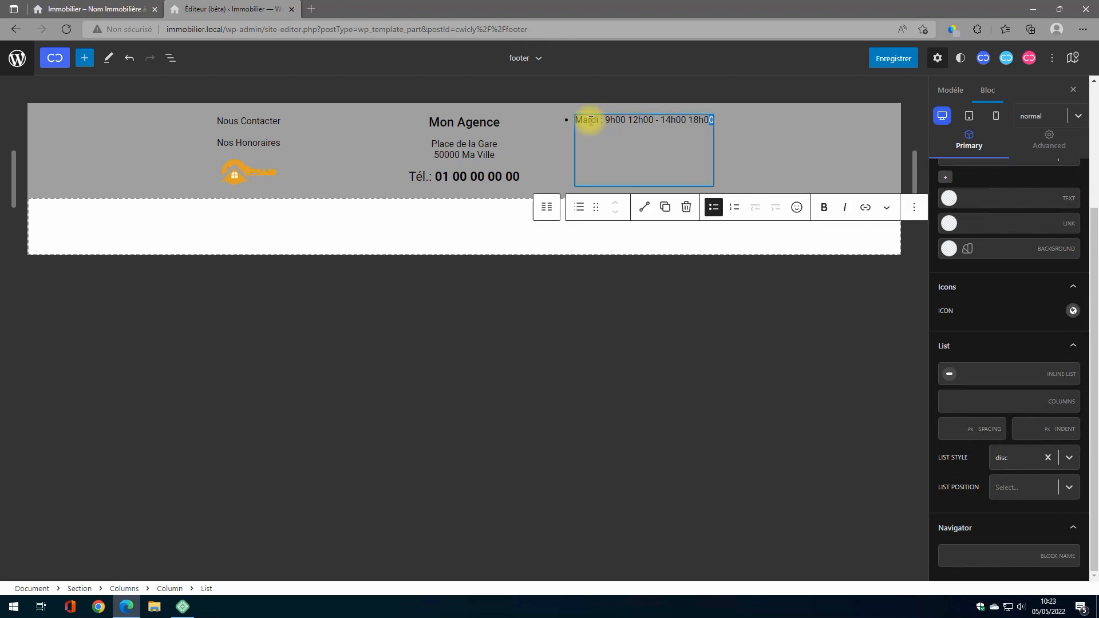
Copy the Mardi opening hours and add list items for Mercredi, Jeudi, Vendredi and Samedi with the same hours
key("shift+Left")
key("shift+Left")
key("shift+Left")
key("shift+Left")
key("shift+Left")
key("shift+Left")
key("shift+Left")
key("shift+Left")
key("shift+Left")
key("shift+Left")
key("shift+Left")
key("shift+Left")
key("shift+Left")
key("shift+Left")
key("shift+Left")
key("shift+Left")
key("shift+Left")
key("shift+Left")
key("shift+Left")
key("shift+Left")
key("ctrl+c")
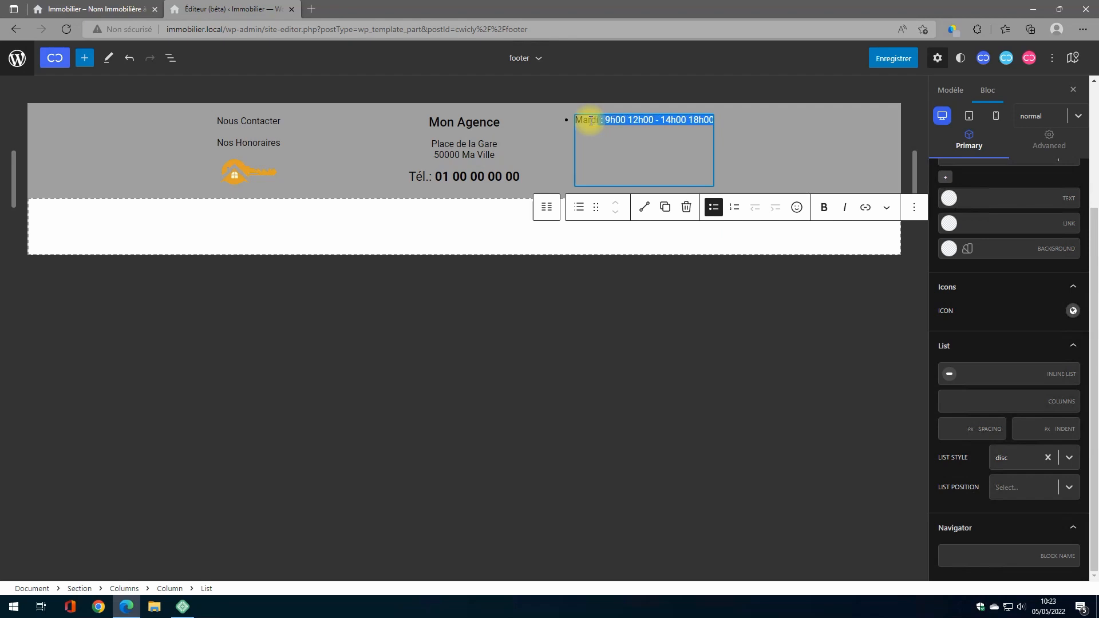
key("End")
key("Return")
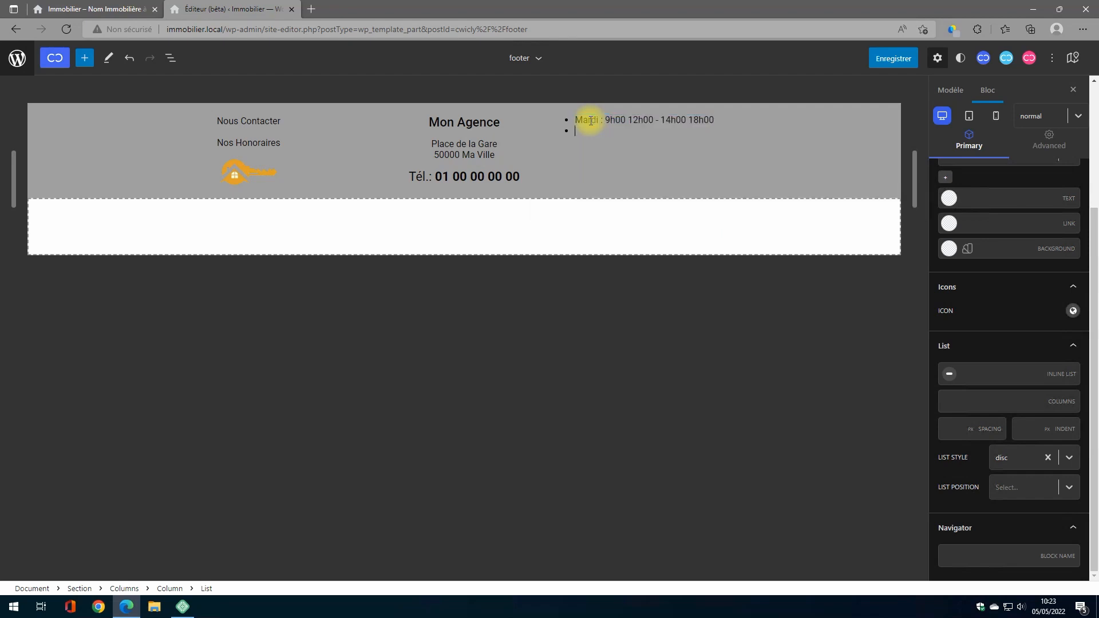
type("Mercredi")
key("ctrl+v")
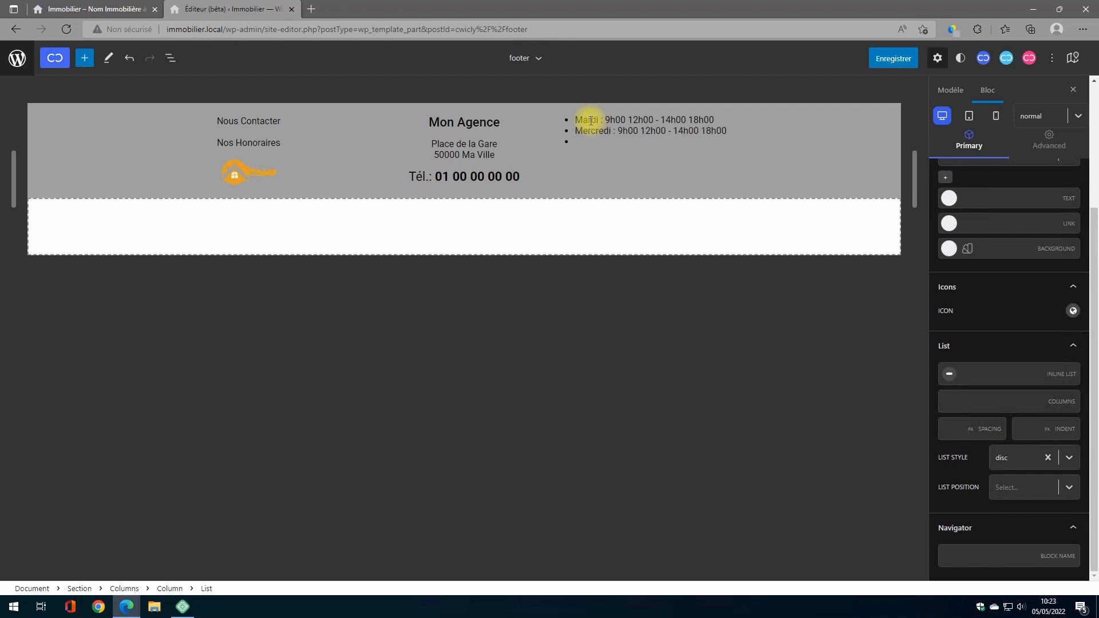
type("eudi")
key("ctrl+v")
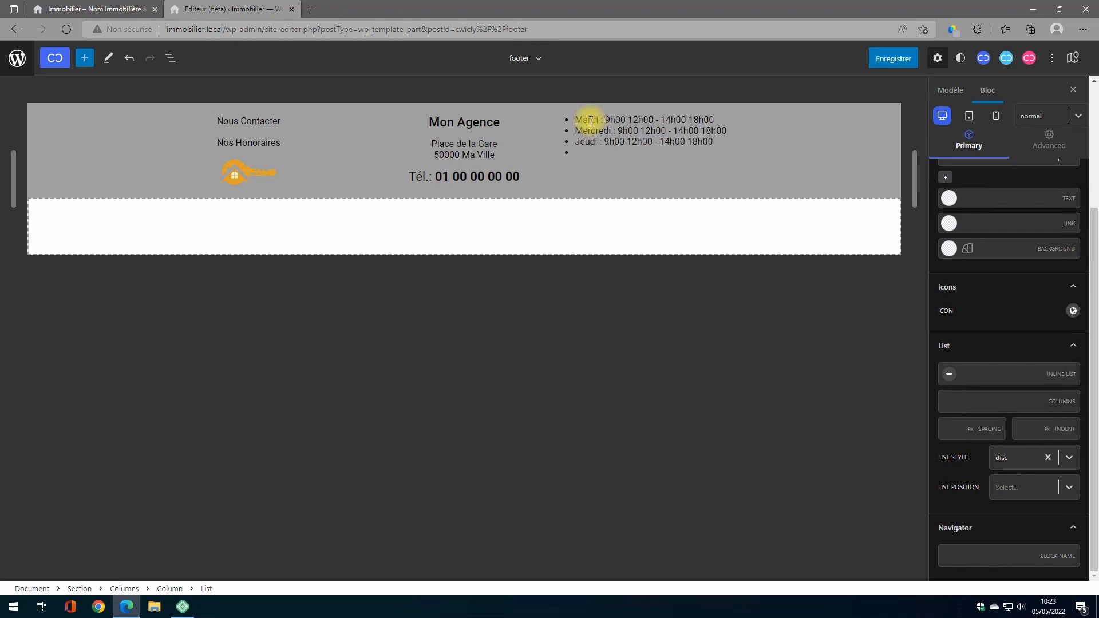
type("Vendredi")
key("ctrl+v")
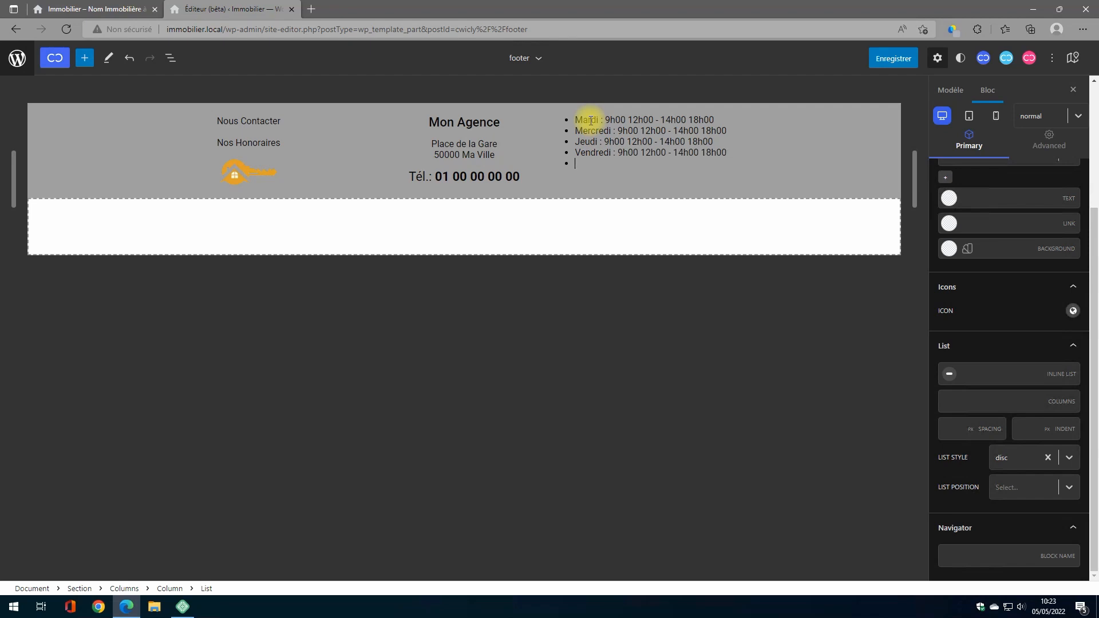
type("Samedi")
key("ctrl+v")
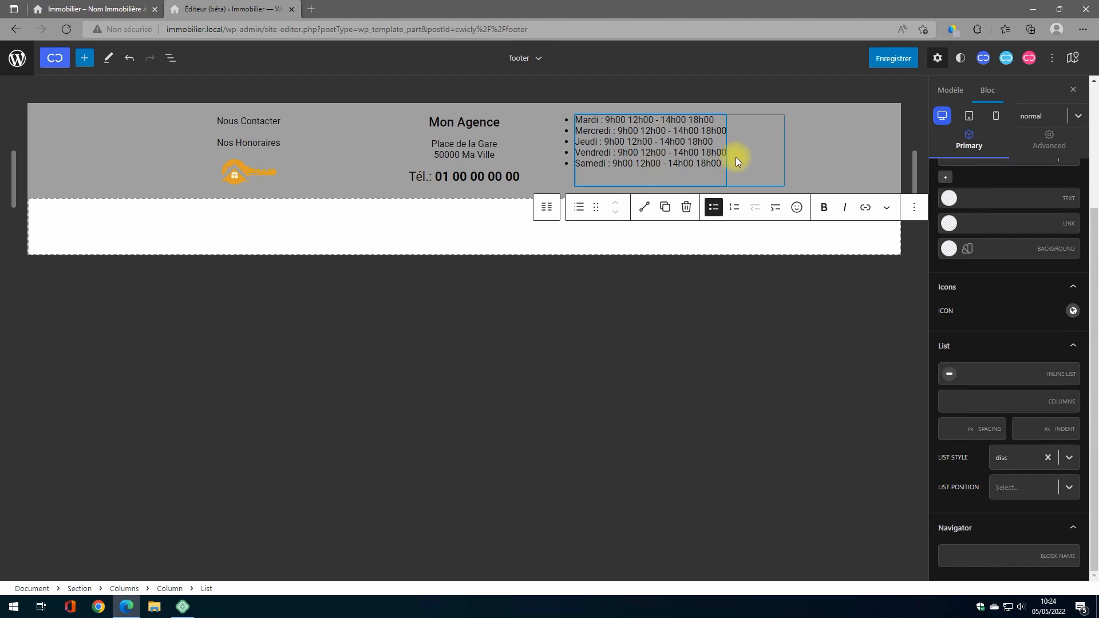
Set the third column's flex direction to vertical and centre its content horizontally
left_click(546, 207)
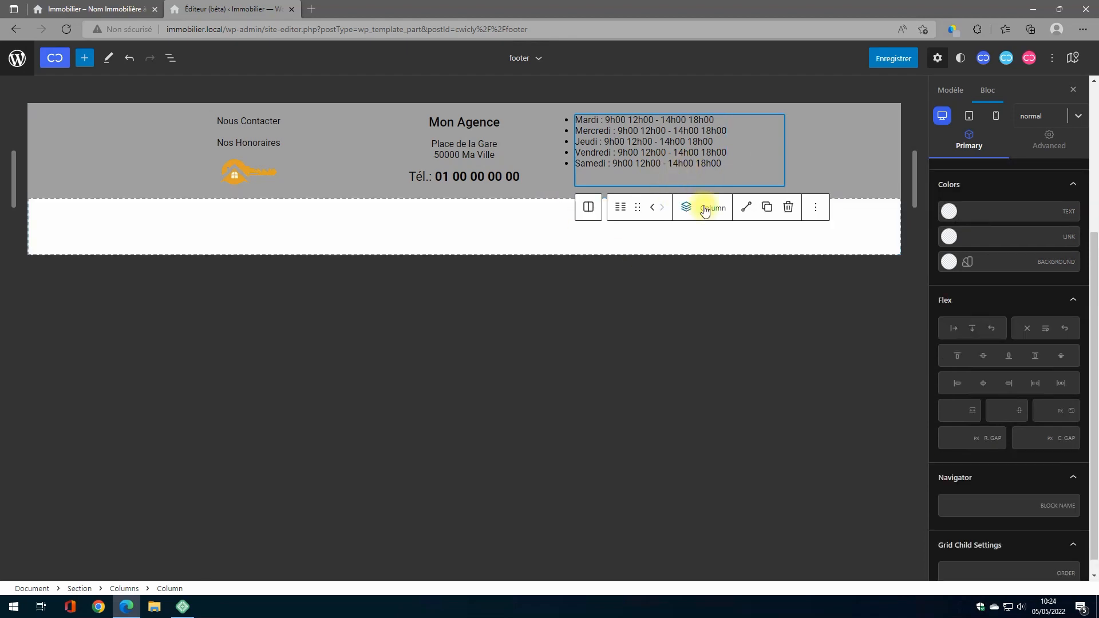
left_click(973, 334)
left_click(985, 359)
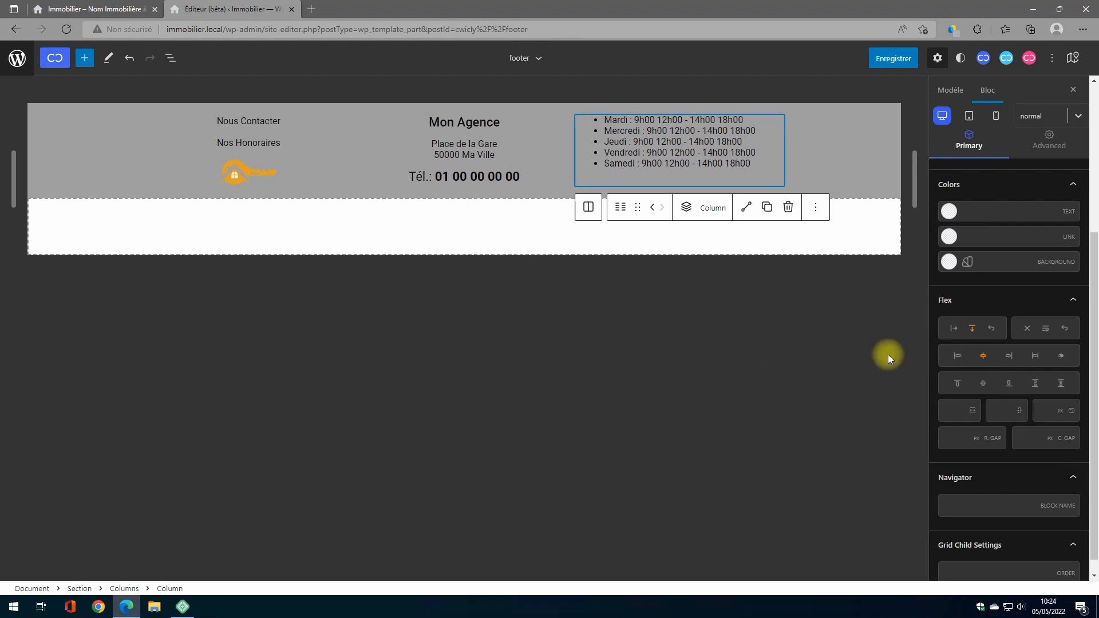
Right-align the text of the opening hours list
left_click(703, 145)
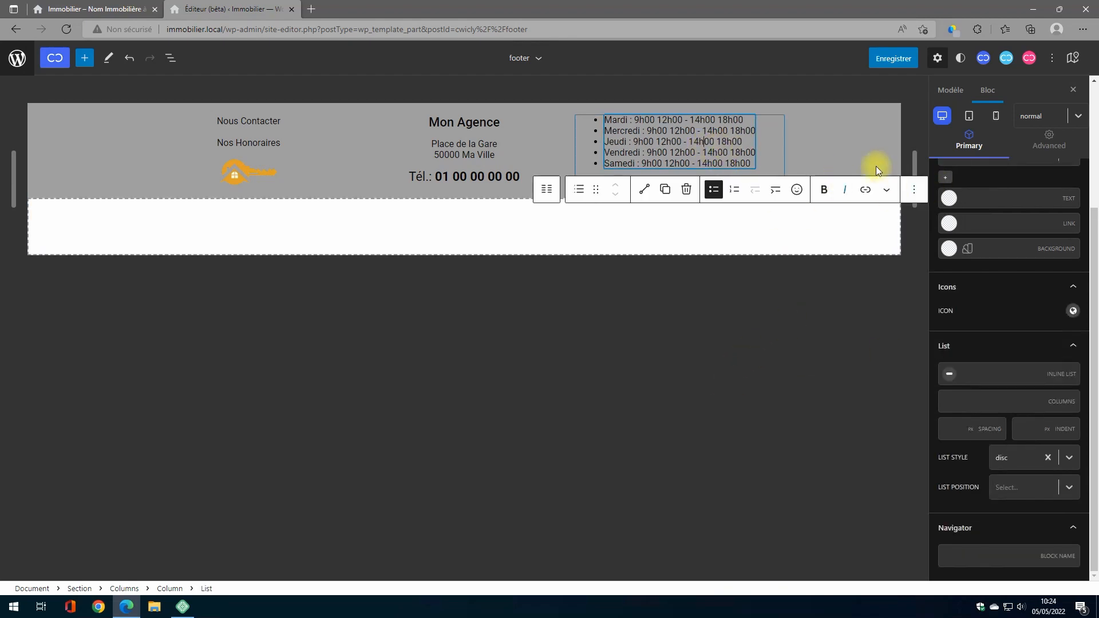
scroll(1017, 251, "up", 5)
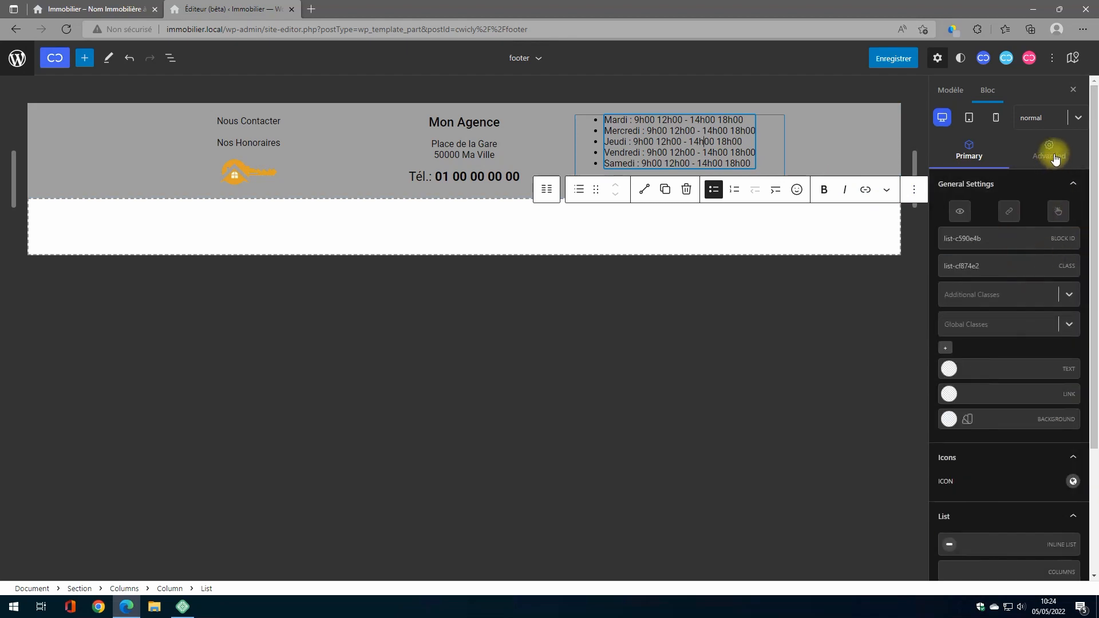
left_click(1050, 150)
left_click(1017, 210)
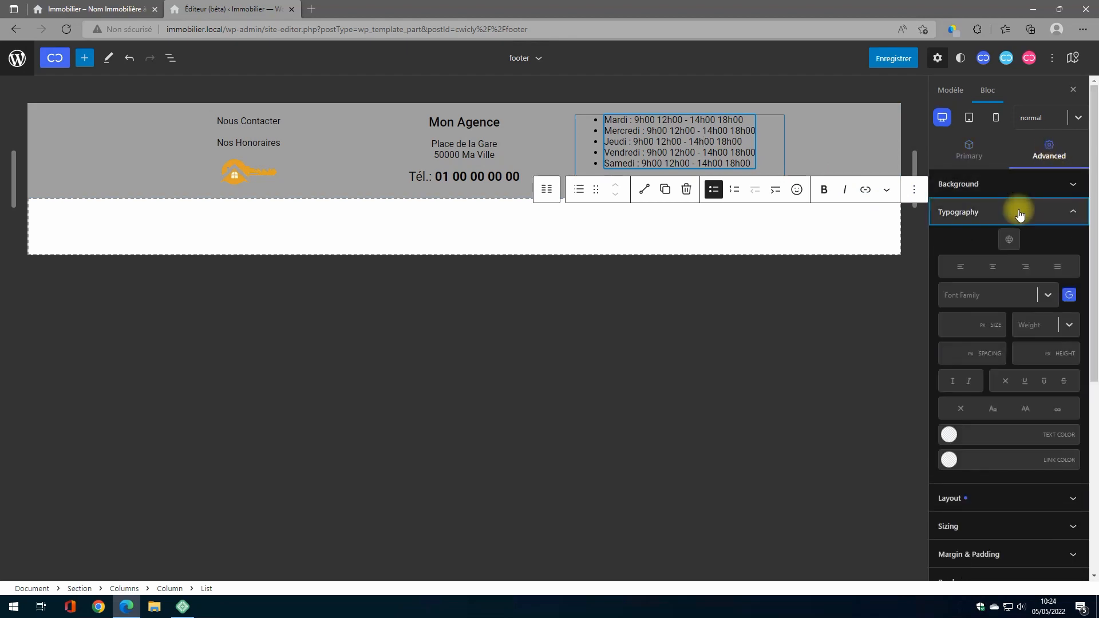
left_click(1025, 266)
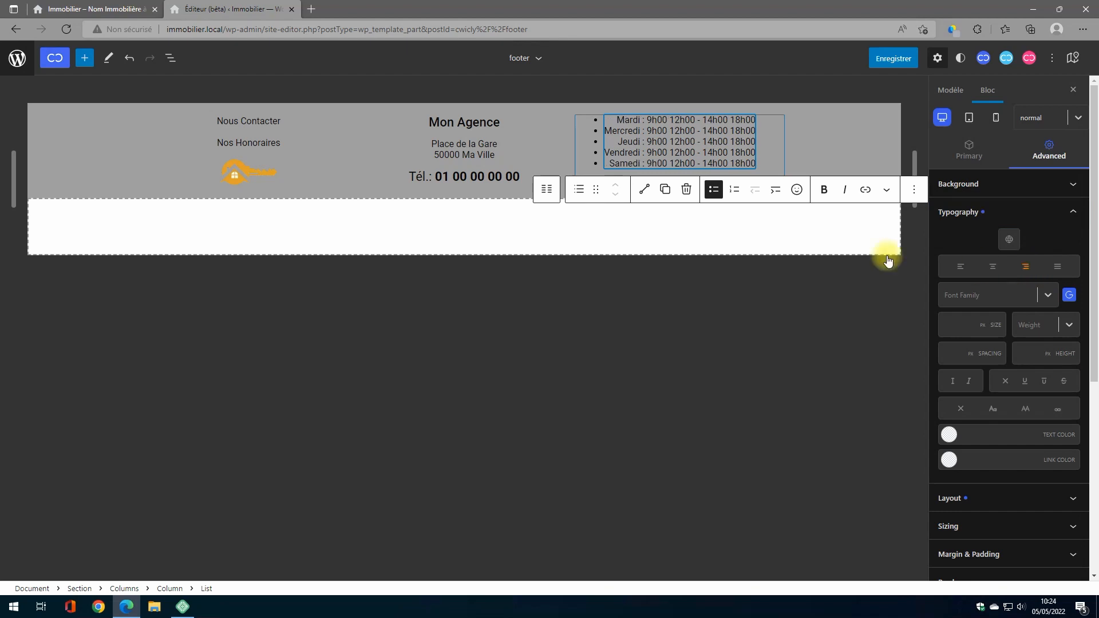
Select the grey footer section and narrow the preview canvas to tablet width
left_click(798, 144)
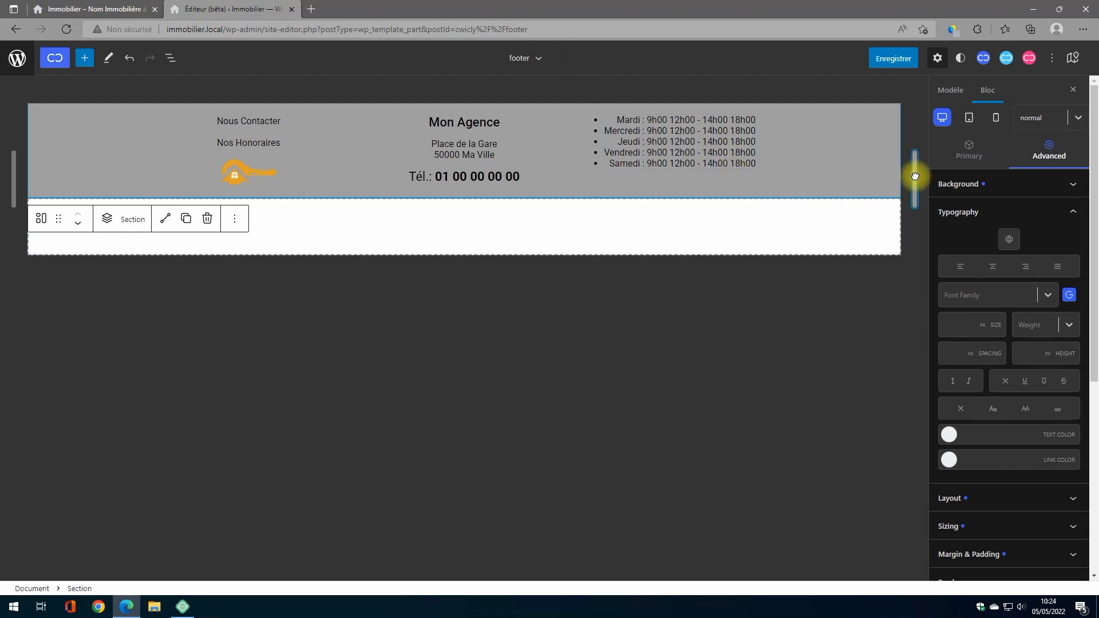
left_click_drag(914, 175, 731, 191)
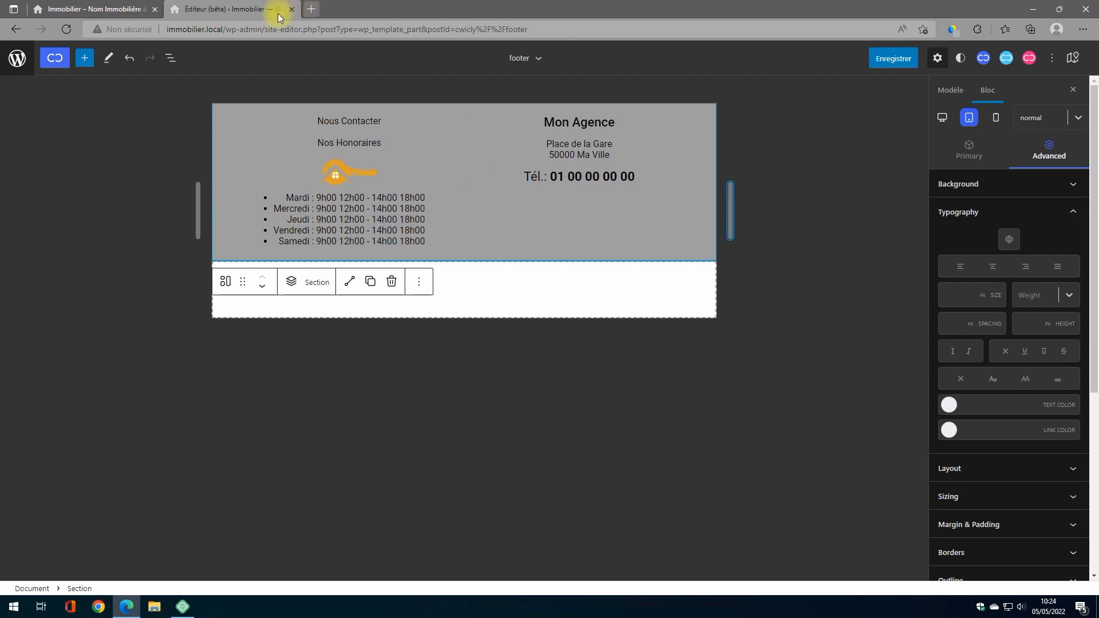
Try removing the second module from the Columns block's tablet grid layout, and add it back
left_click(493, 227)
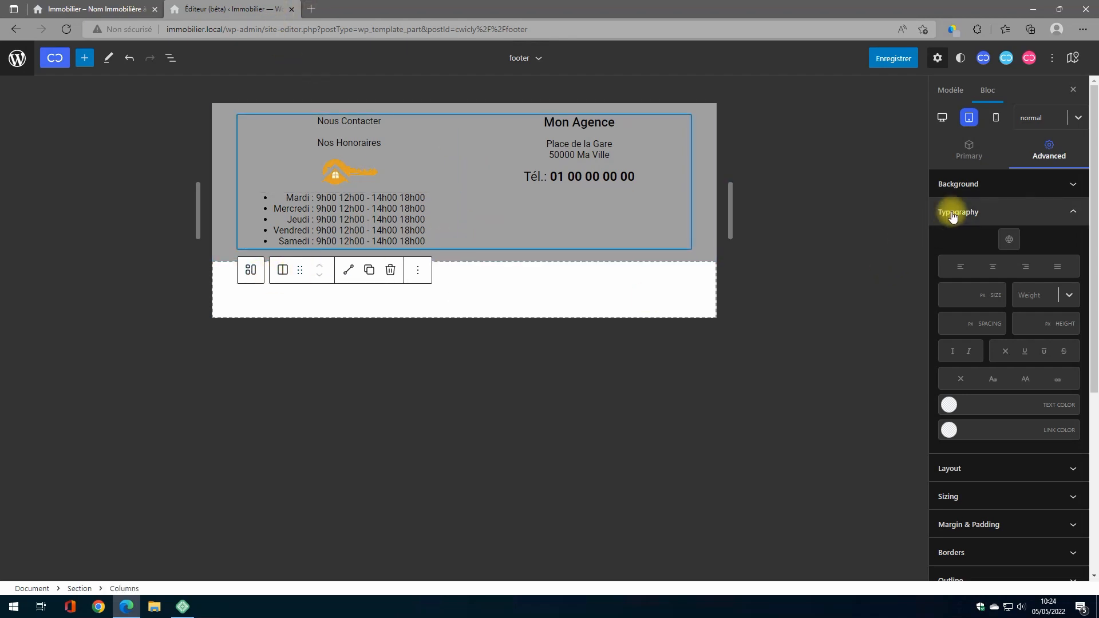
left_click(967, 150)
scroll(977, 343, "down", 3)
scroll(988, 379, "up", 1)
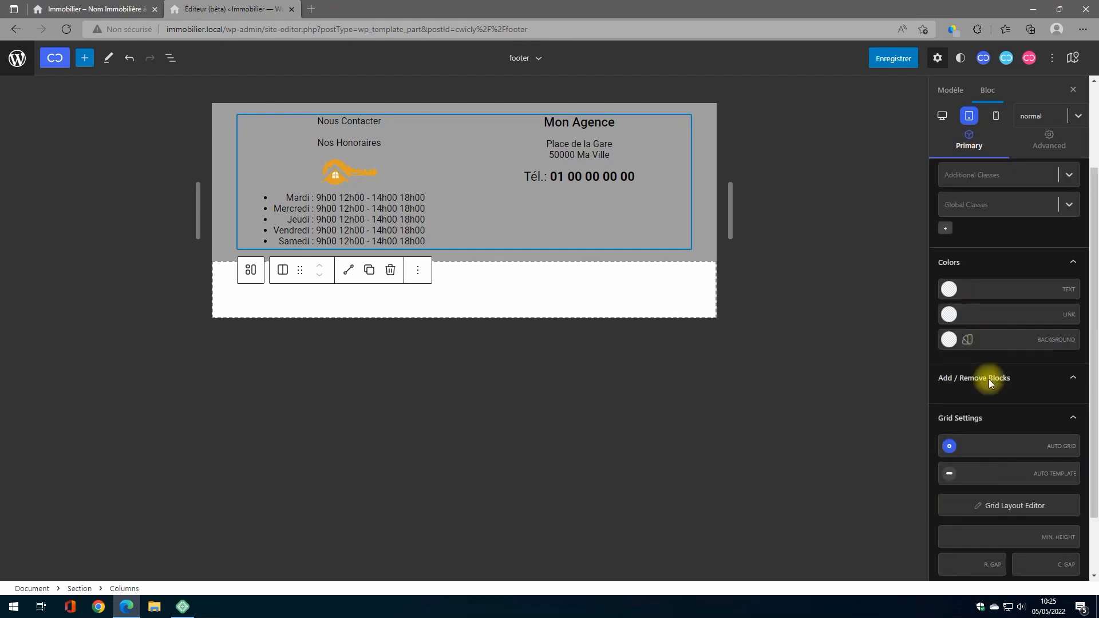
scroll(1041, 407, "down", 1)
left_click(1025, 428)
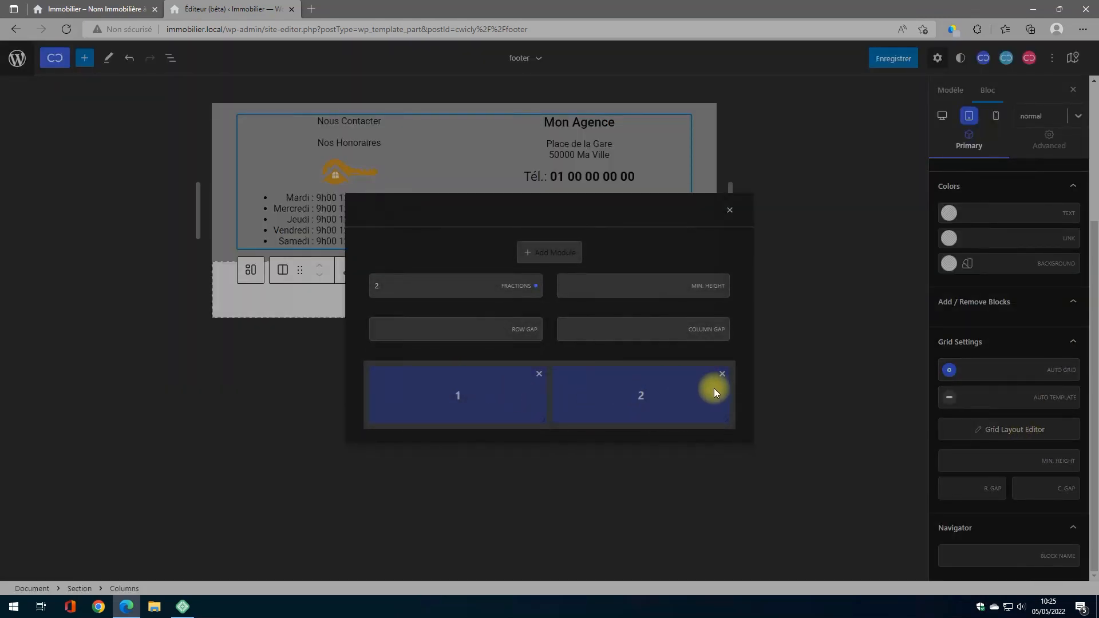
left_click(720, 374)
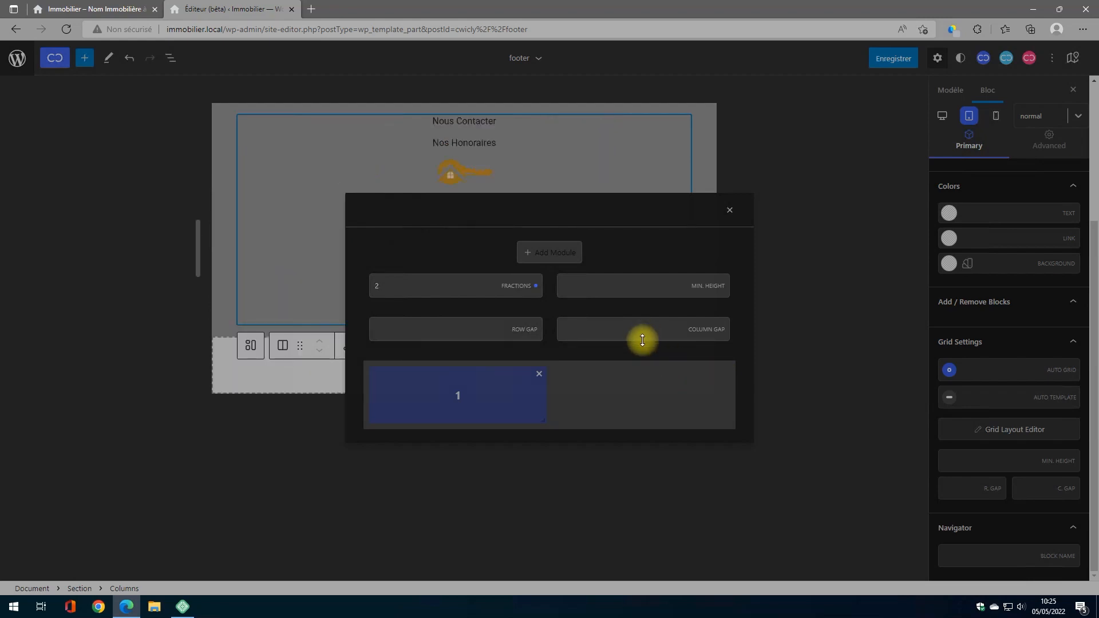
left_click(527, 255)
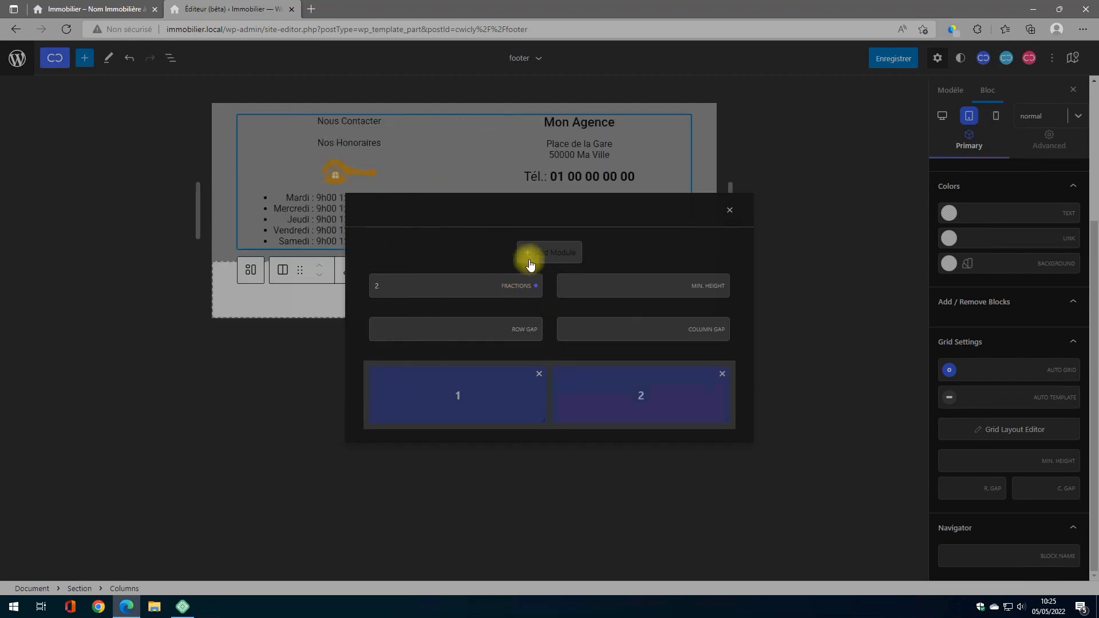
left_click(729, 210)
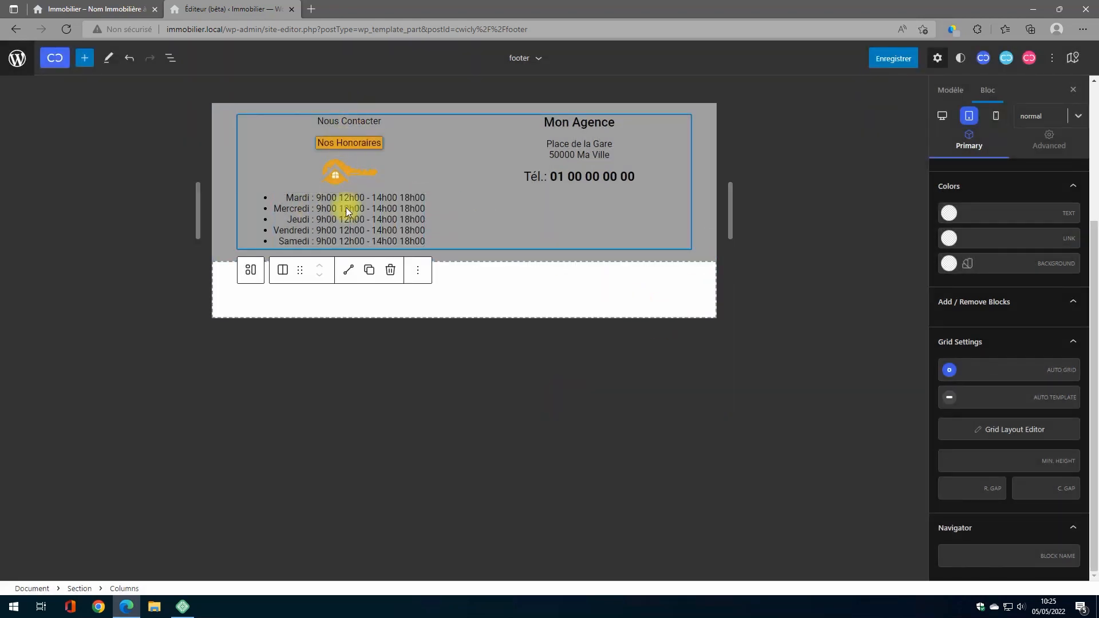
Give the opening hours column a 30 px top margin in the tablet layout
left_click(431, 217)
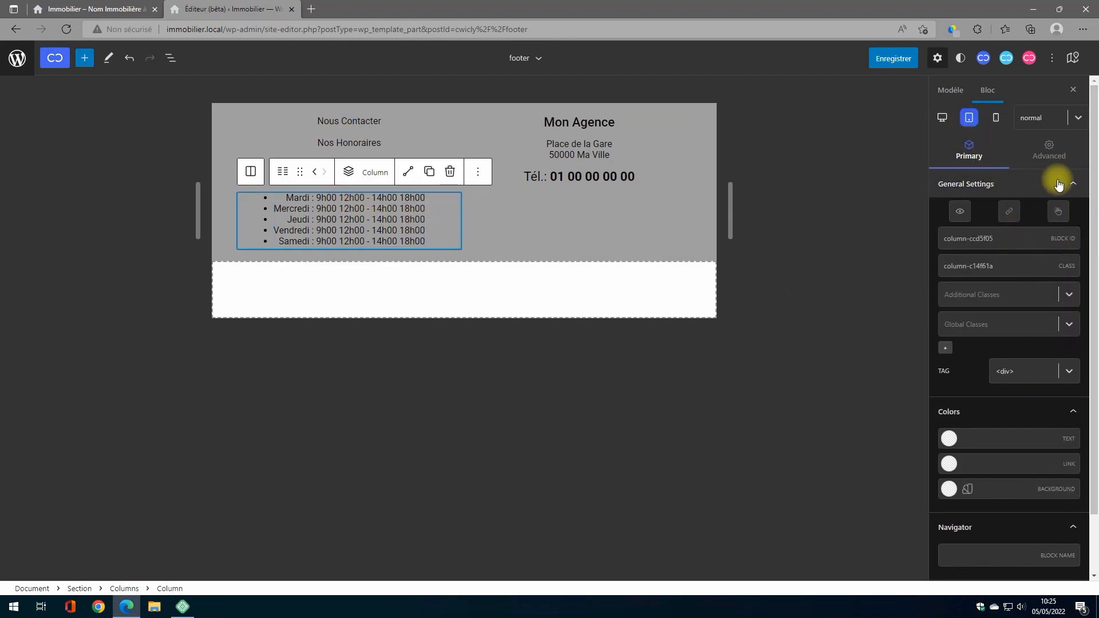
left_click(1050, 151)
left_click(1021, 306)
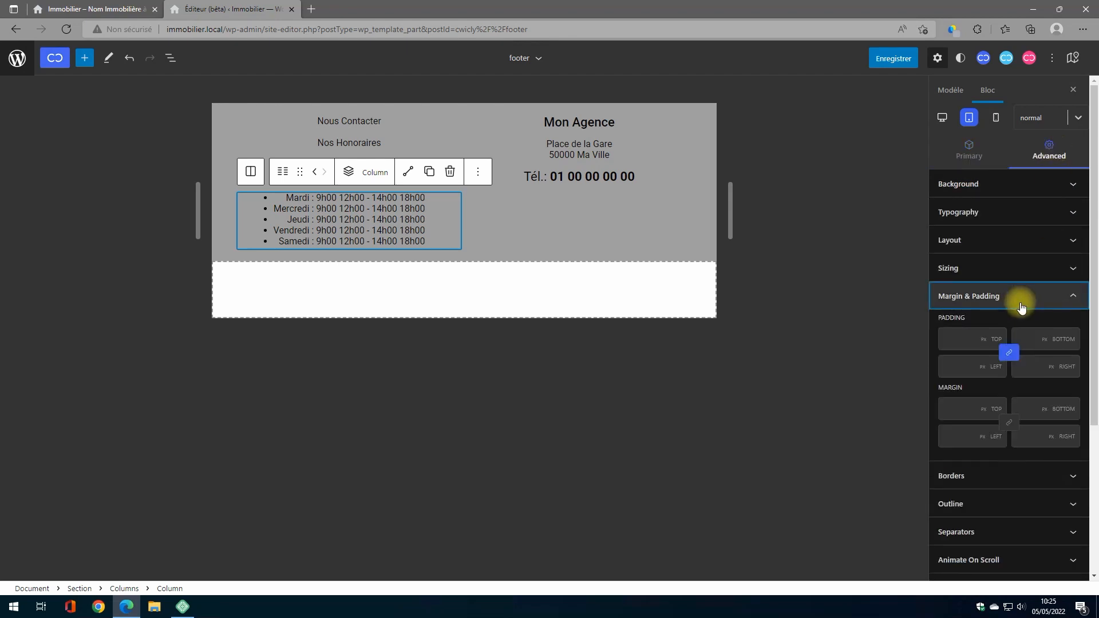
left_click(965, 409)
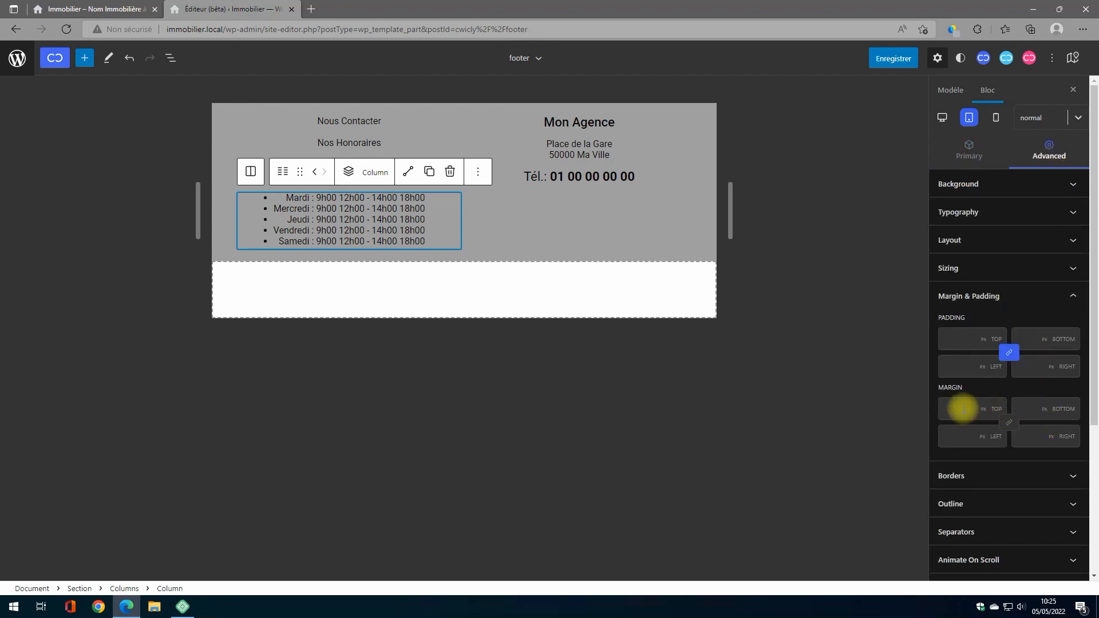
type("30")
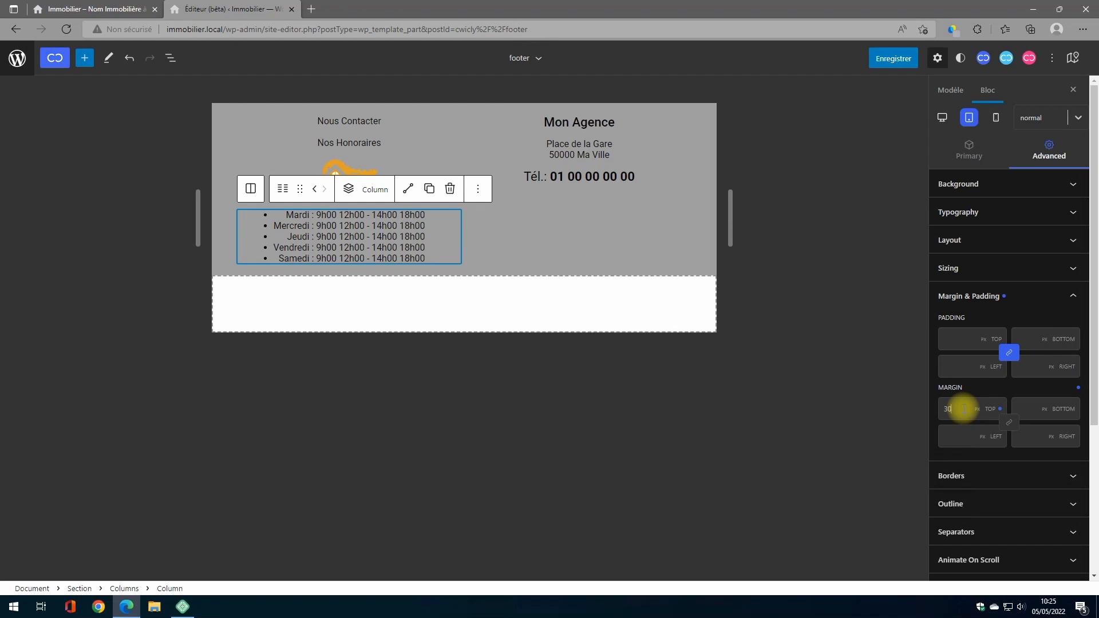
Narrow the preview canvas to mobile width and select the column containing Mon Agence
left_click(640, 161)
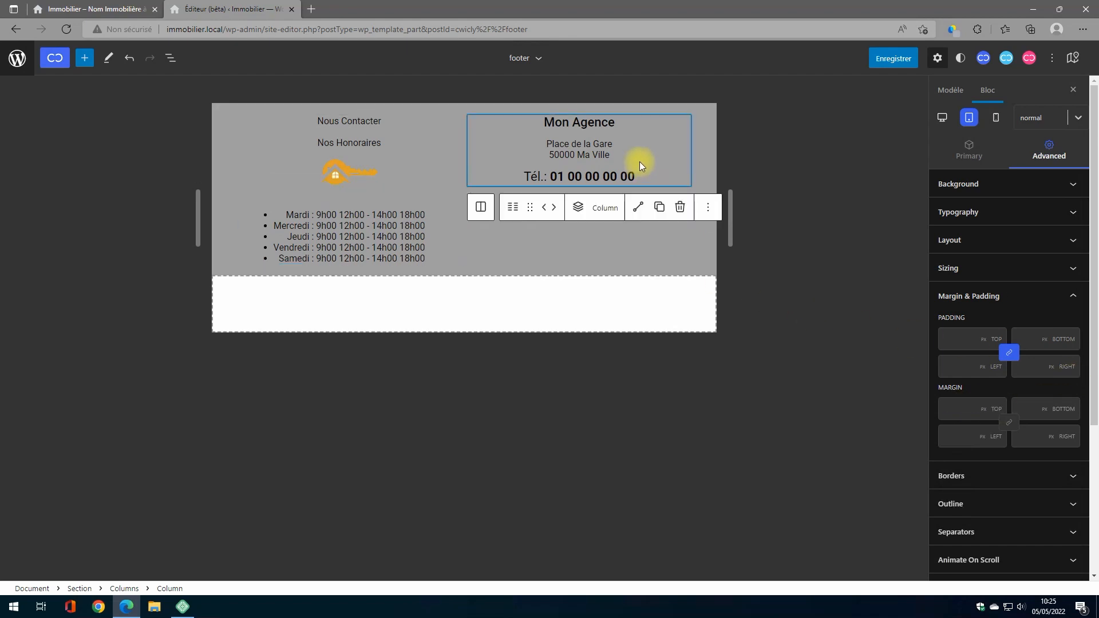
left_click(771, 223)
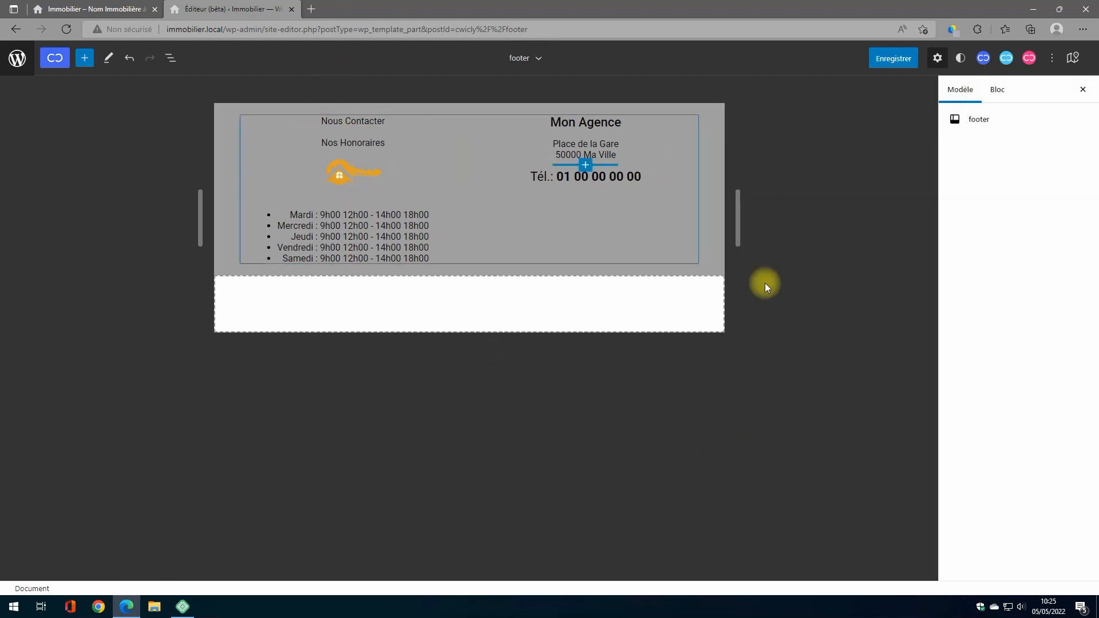
left_click_drag(737, 221, 589, 226)
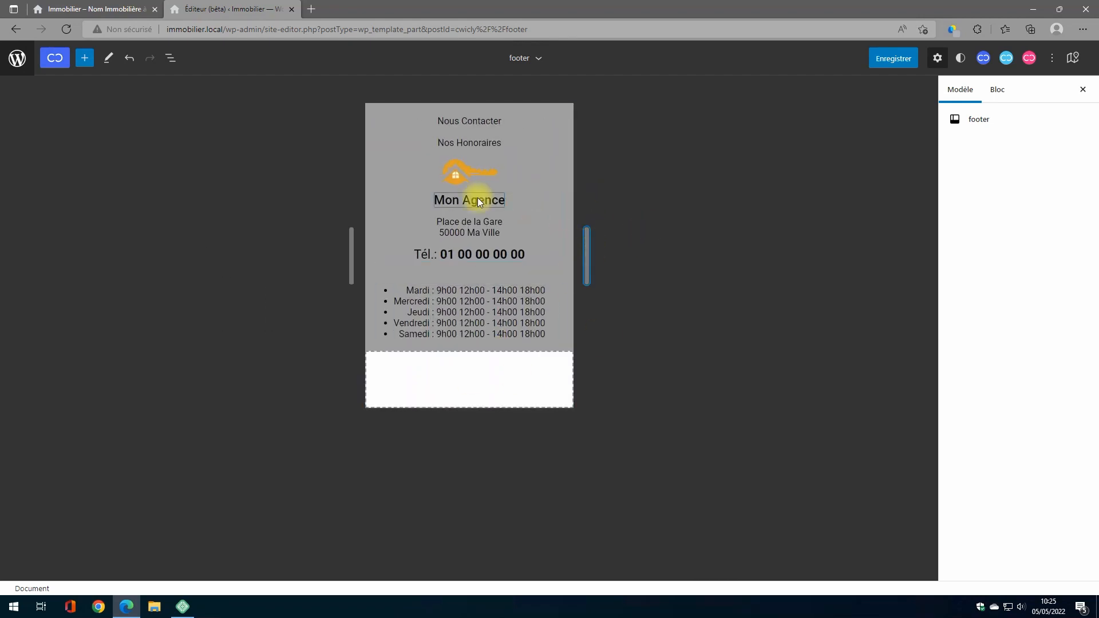
left_click(548, 210)
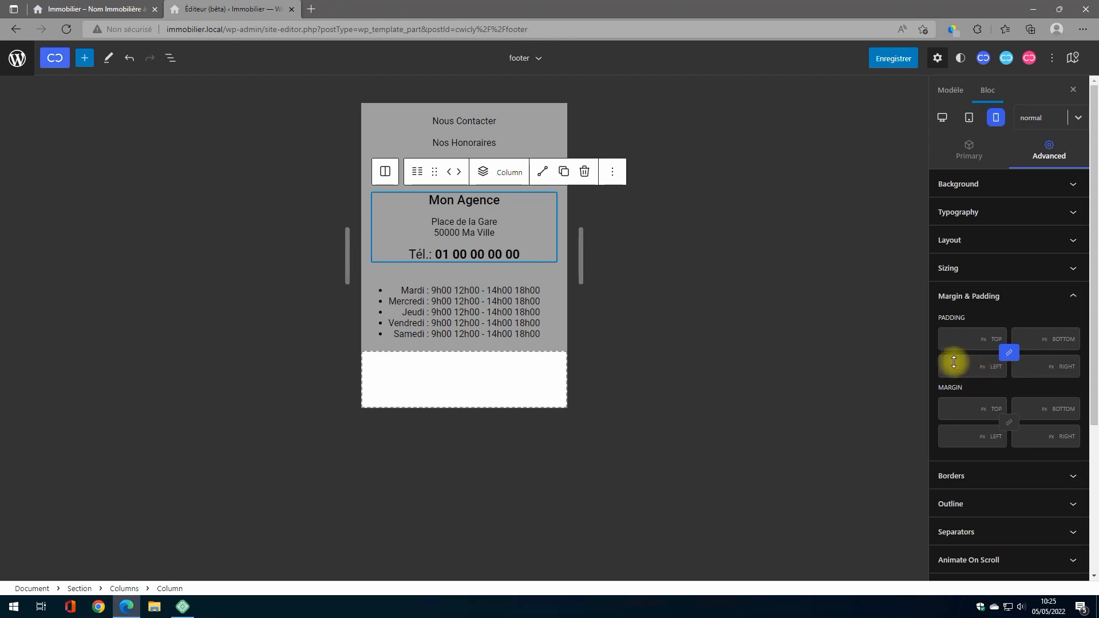
left_click_drag(955, 355, 956, 341)
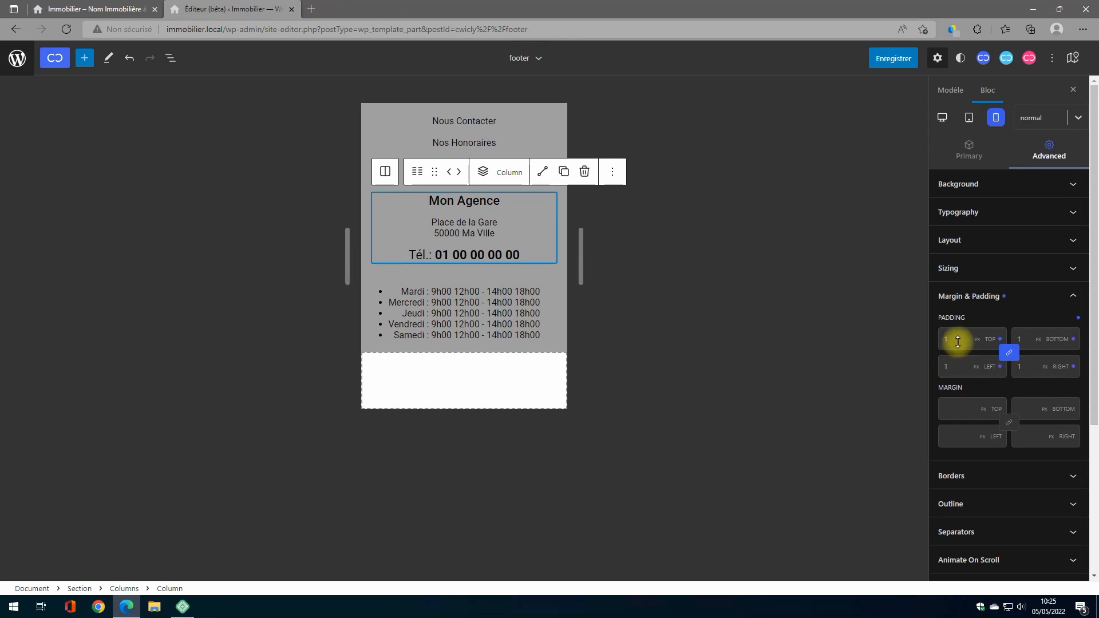
left_click(1008, 353)
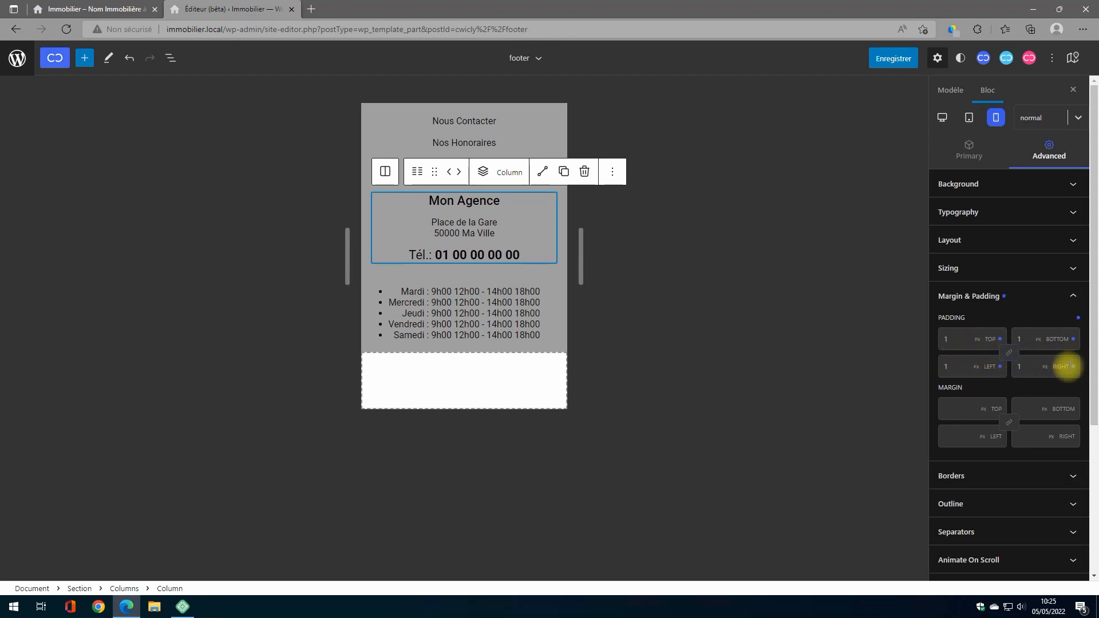
left_click(1073, 366)
left_click(1072, 339)
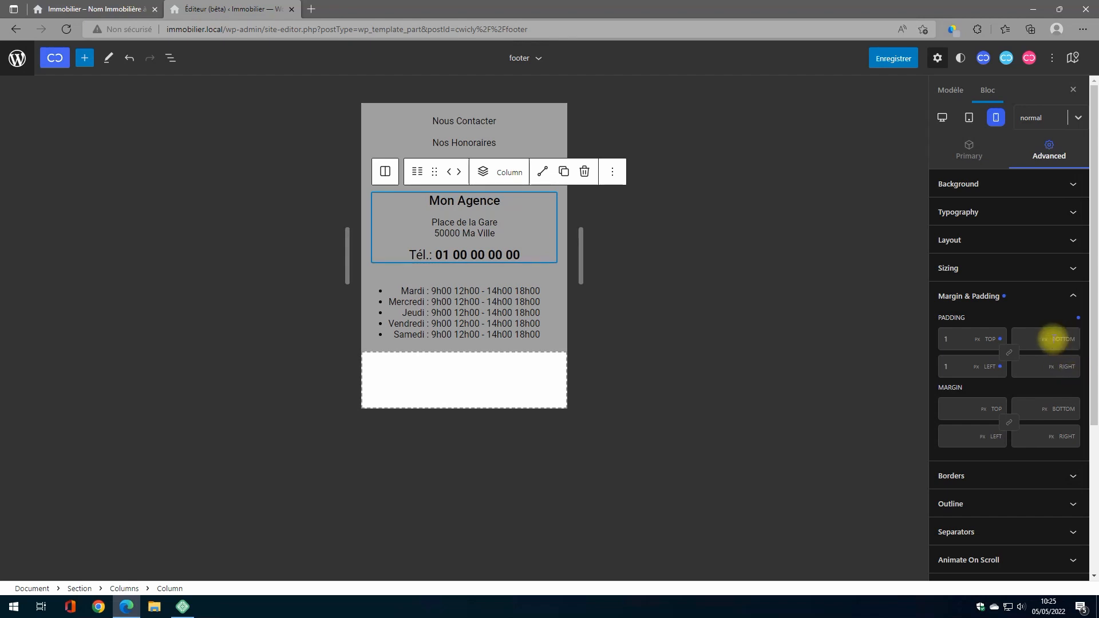
left_click(999, 339)
left_click(999, 366)
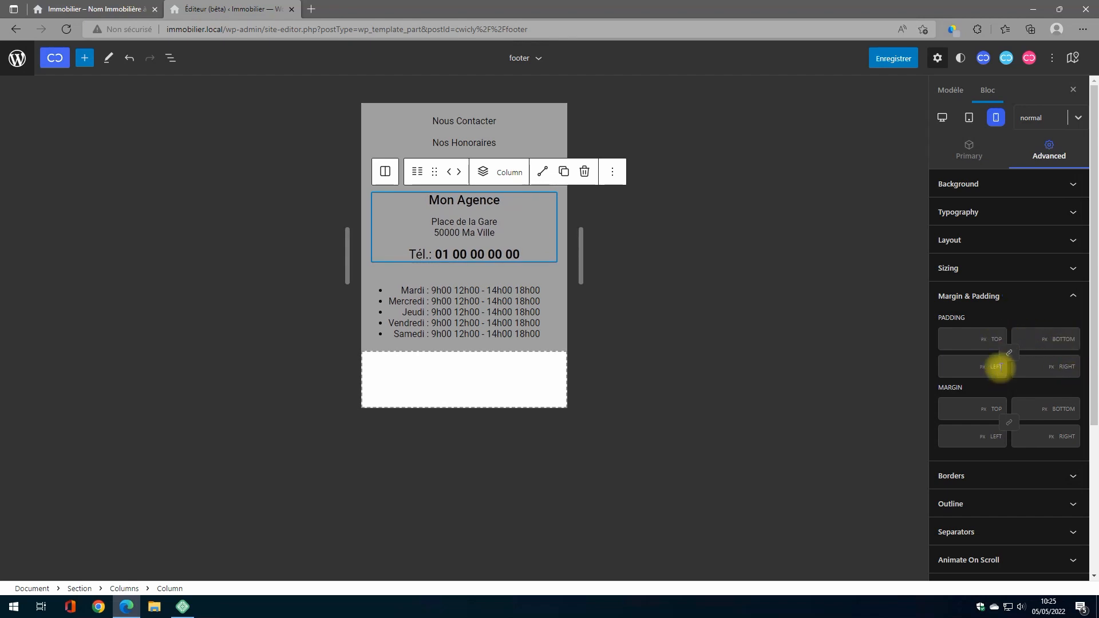
left_click(1008, 352)
Give the Mon Agence column a 30 px top margin in the mobile layout
left_click(963, 410)
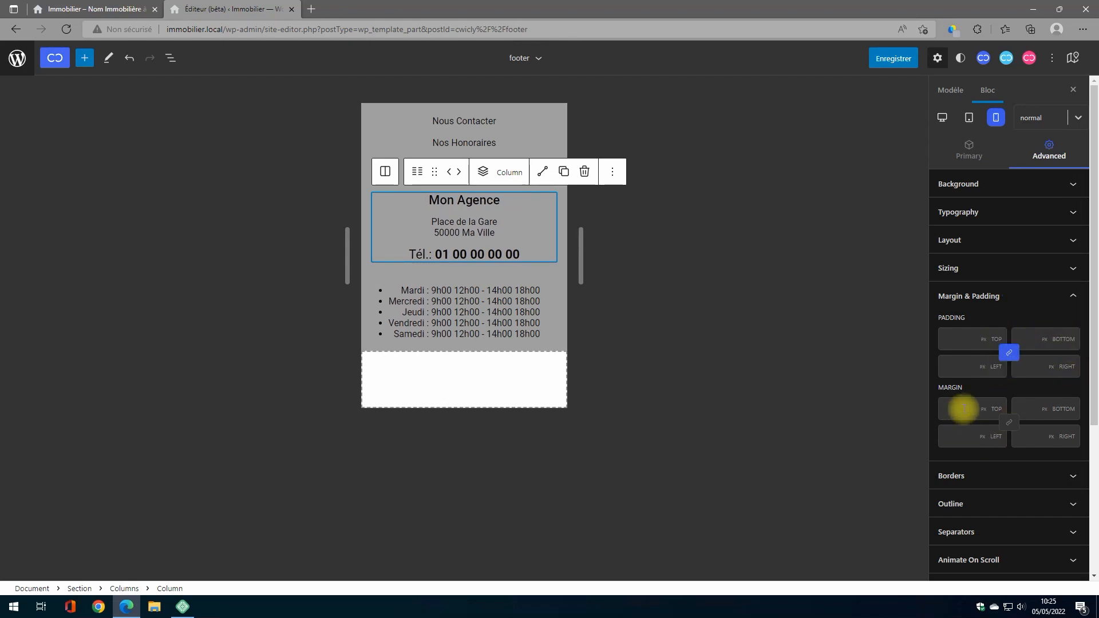
type("30")
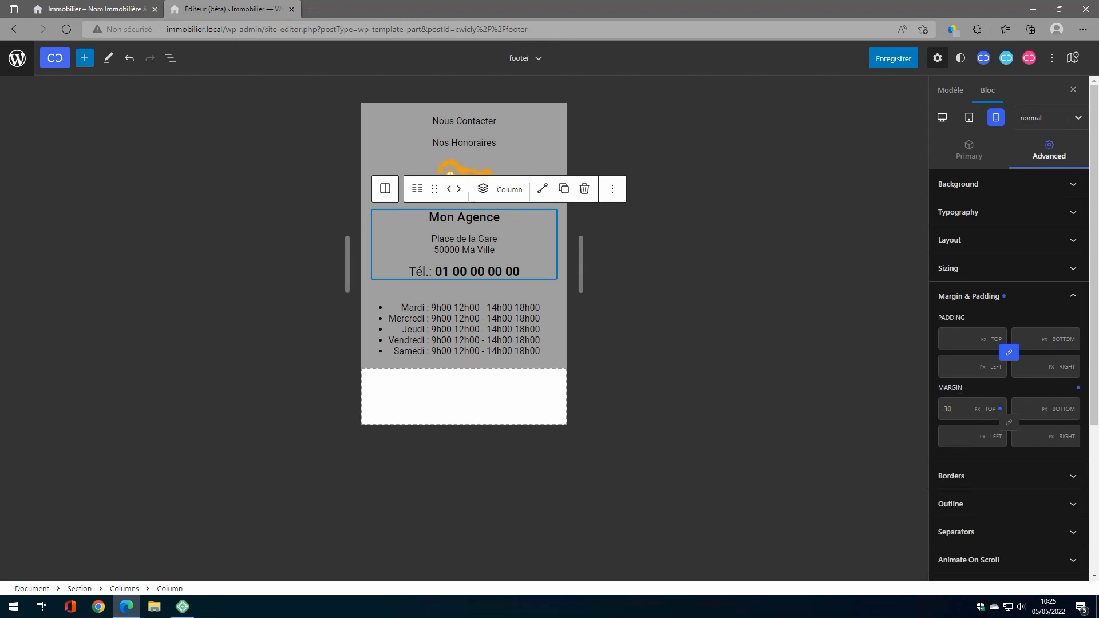
left_click(802, 342)
Widen the preview canvas back to desktop width and save the footer template part
left_click(893, 58)
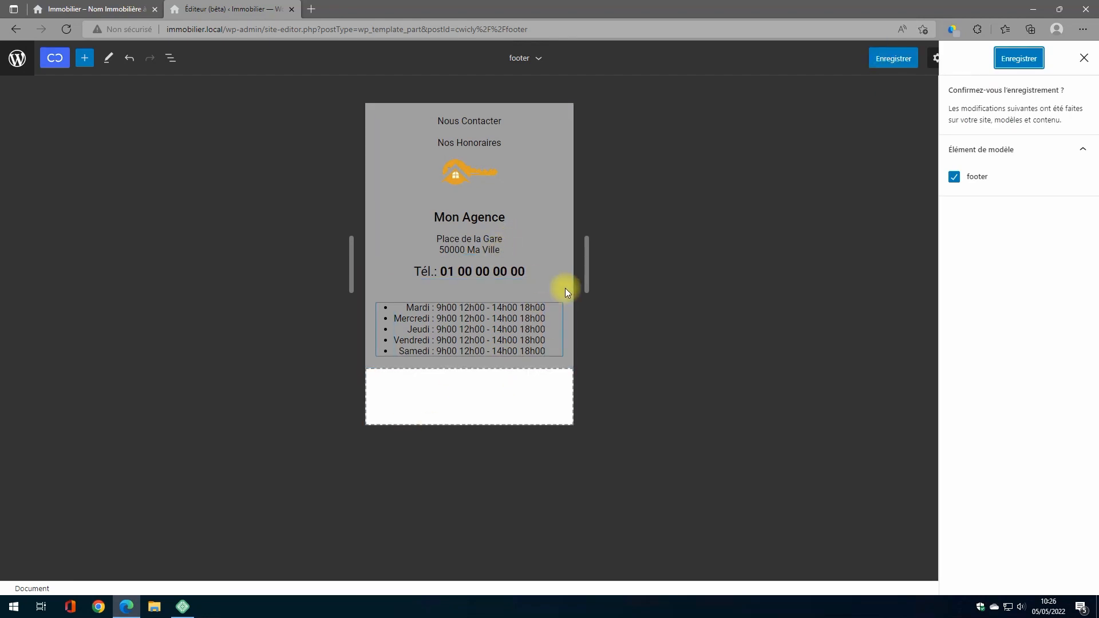
left_click_drag(586, 269, 933, 294)
left_click(890, 58)
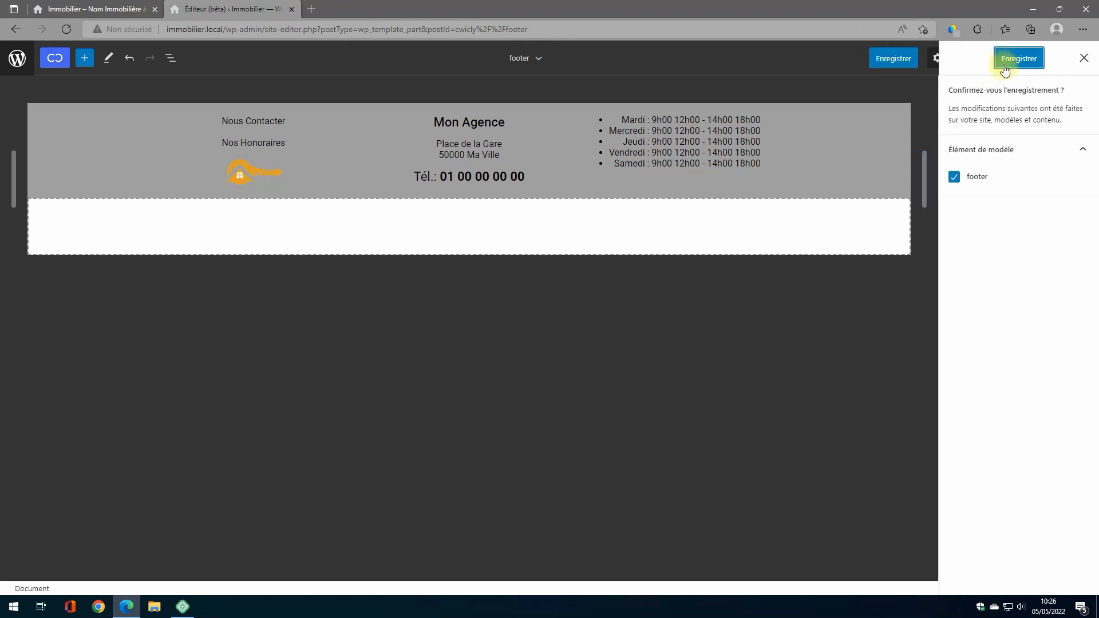
left_click(1005, 60)
Show the block list view and add a Div block at the end of the first column
left_click(418, 235)
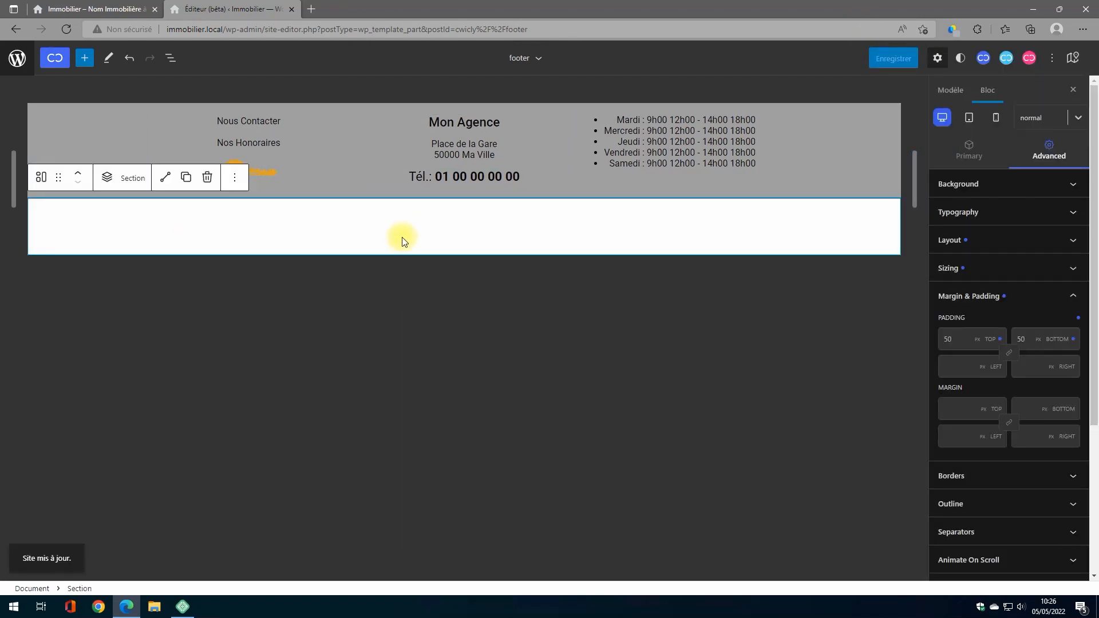
left_click(170, 57)
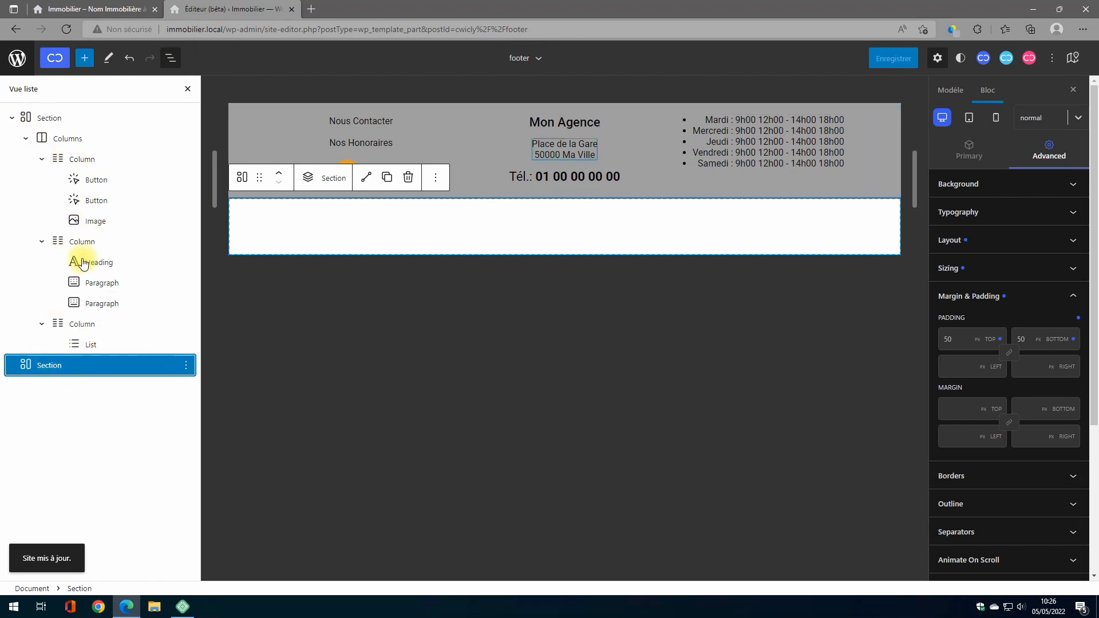
left_click(81, 159)
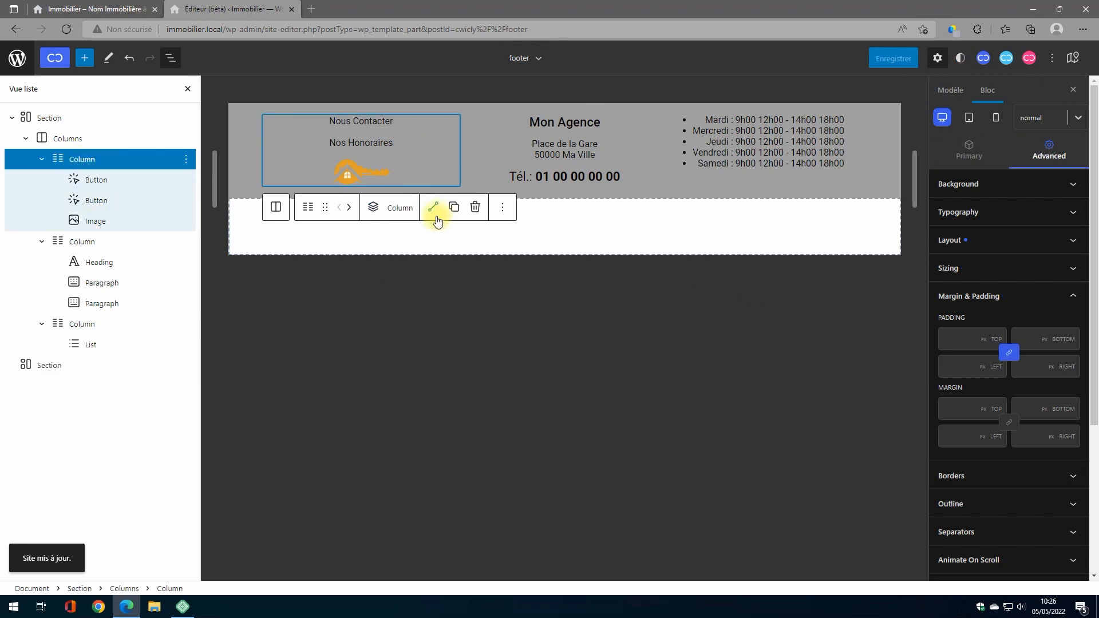
left_click(374, 210)
scroll(338, 366, "down", 5)
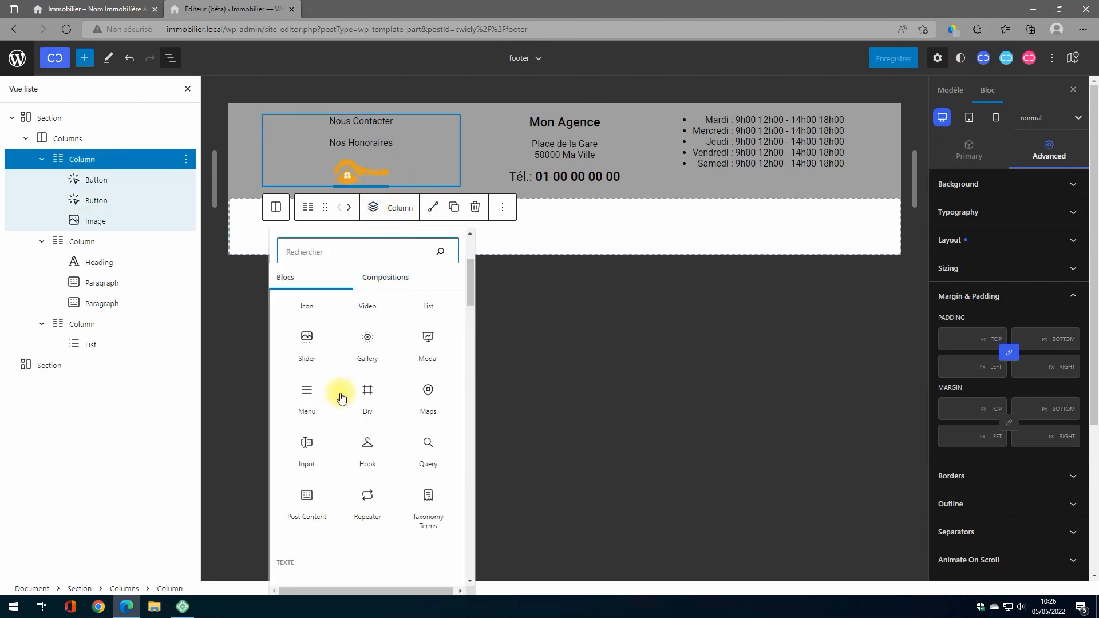
left_click(366, 338)
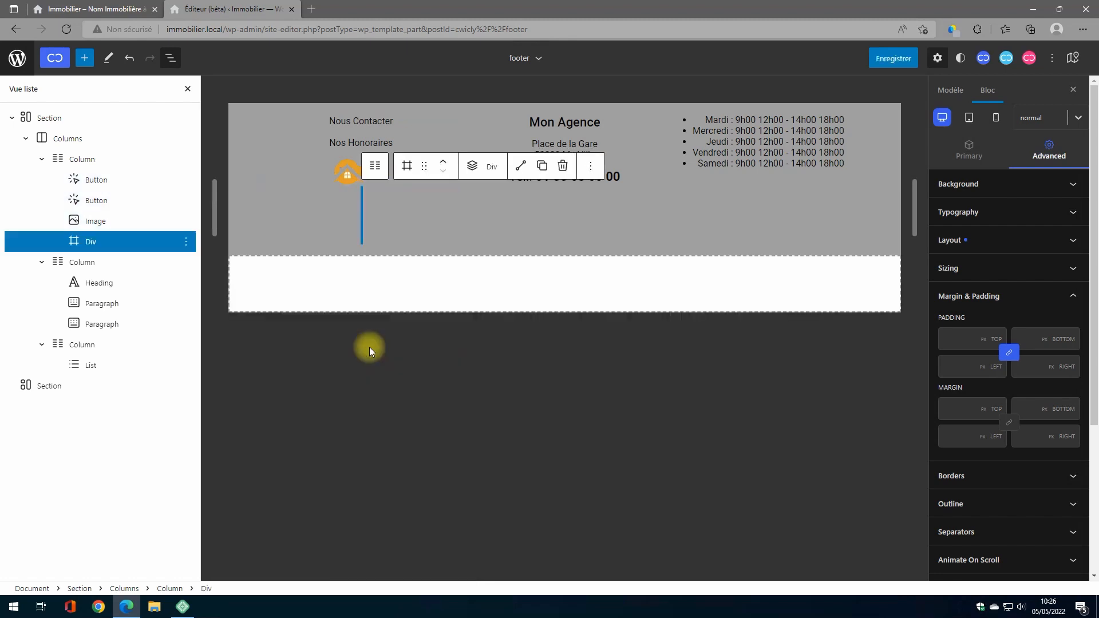
Nest the logo Image block inside the new Div using the block navigator
left_click(91, 223)
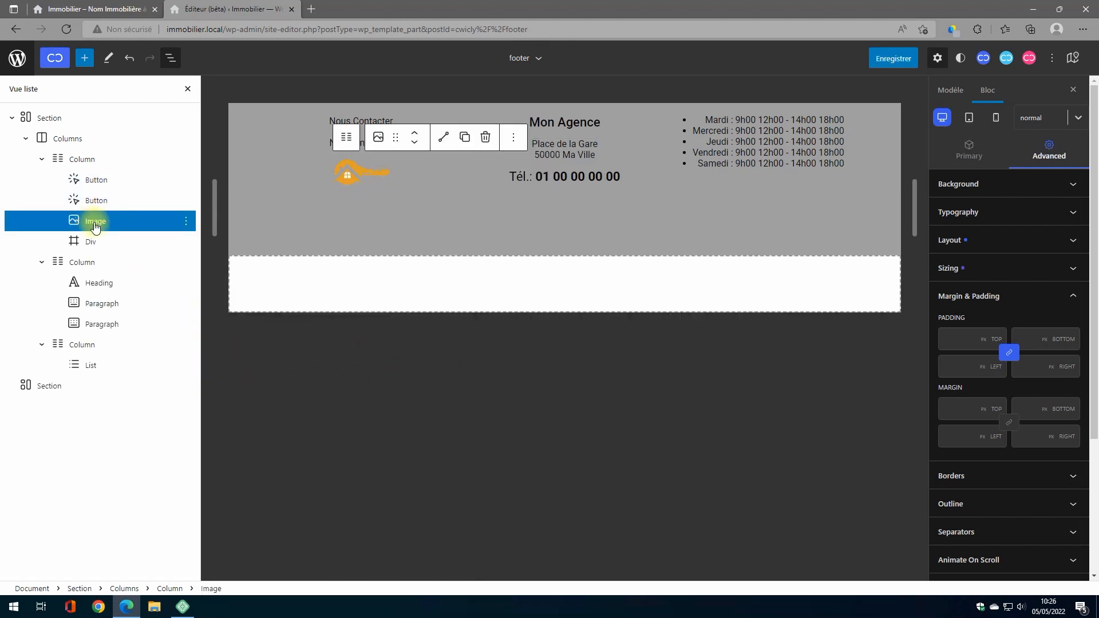
left_click_drag(90, 226, 110, 216)
left_click(1072, 58)
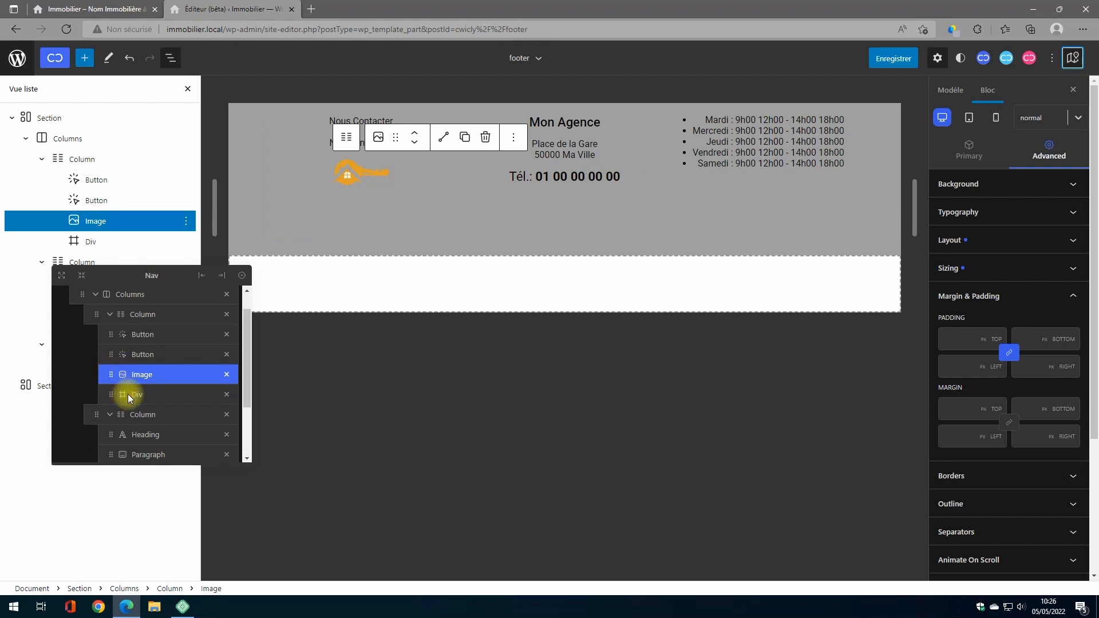
left_click_drag(103, 374, 149, 389)
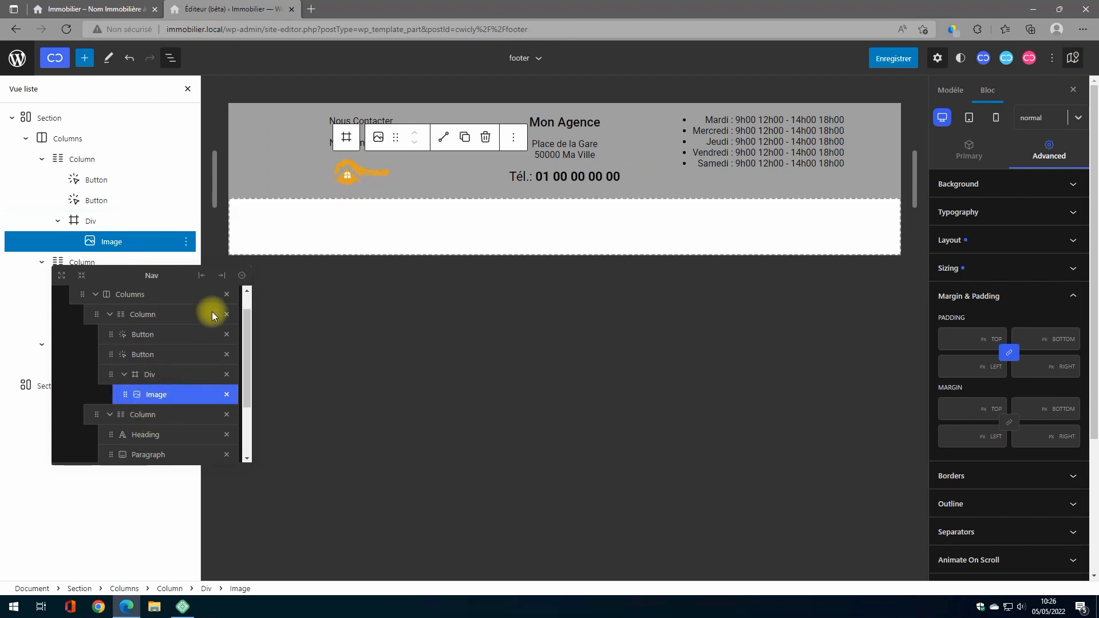
left_click(241, 275)
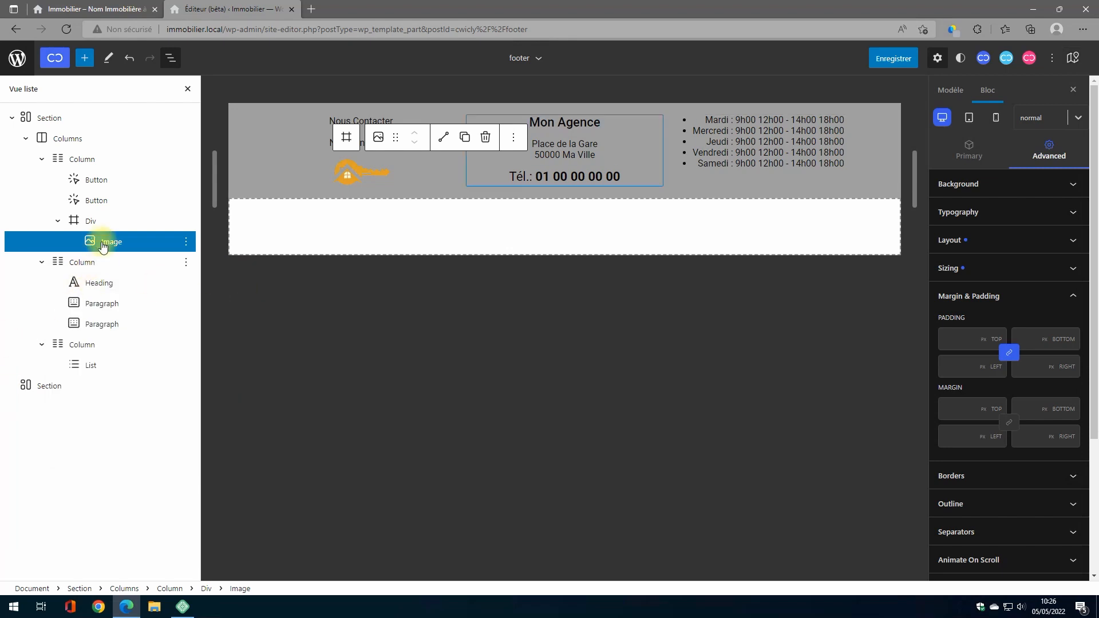
Activate a Link Wrapper on the Div that contains the logo image
left_click(89, 221)
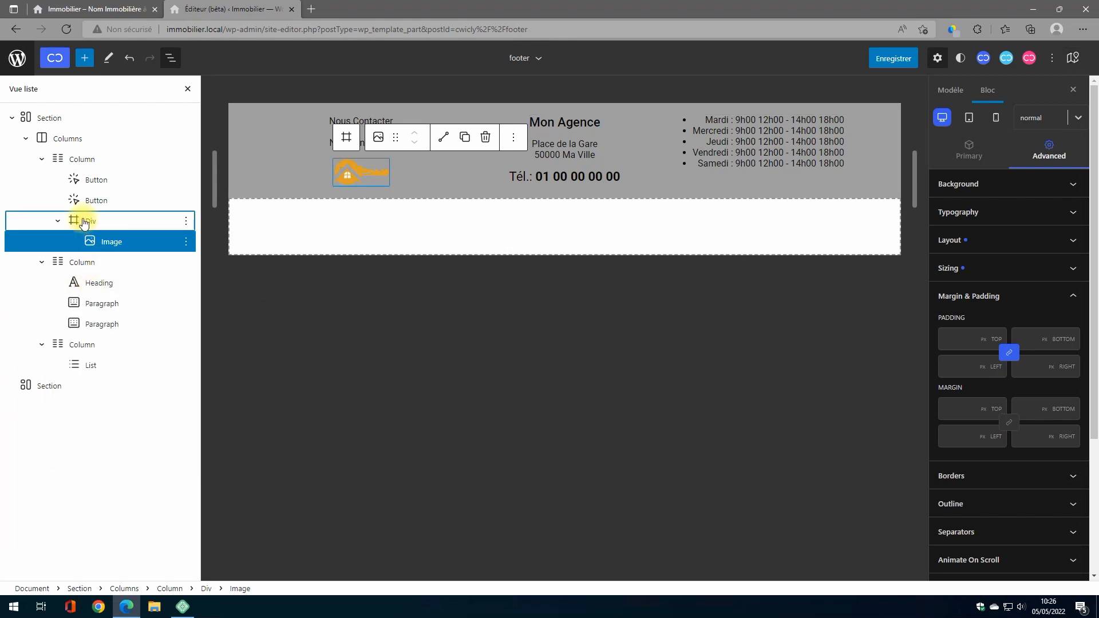
left_click(967, 152)
left_click(1008, 212)
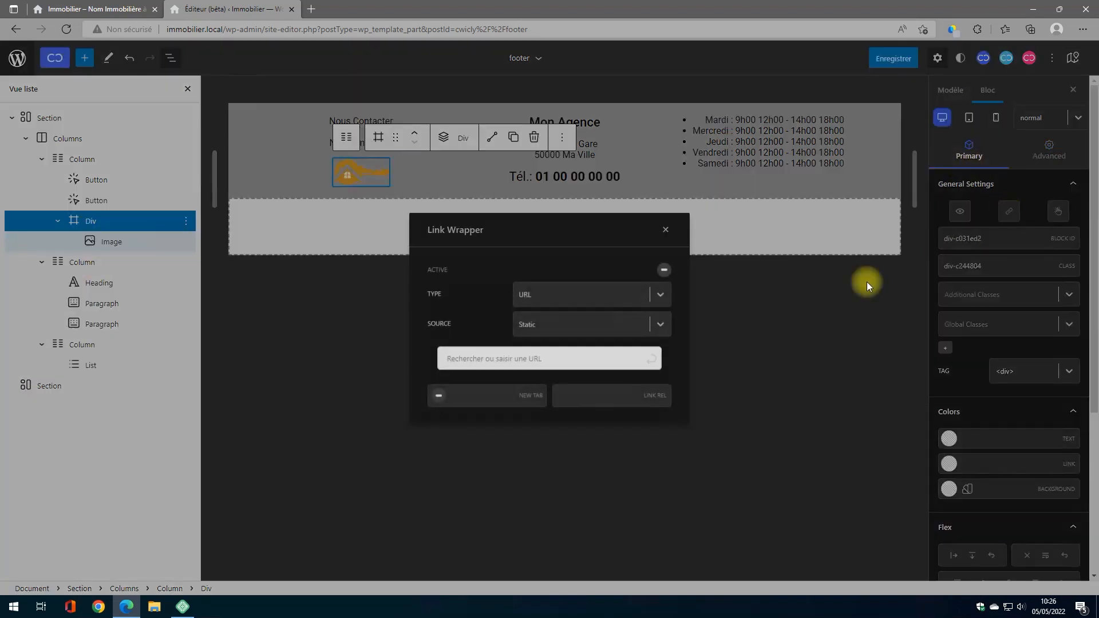
left_click(664, 270)
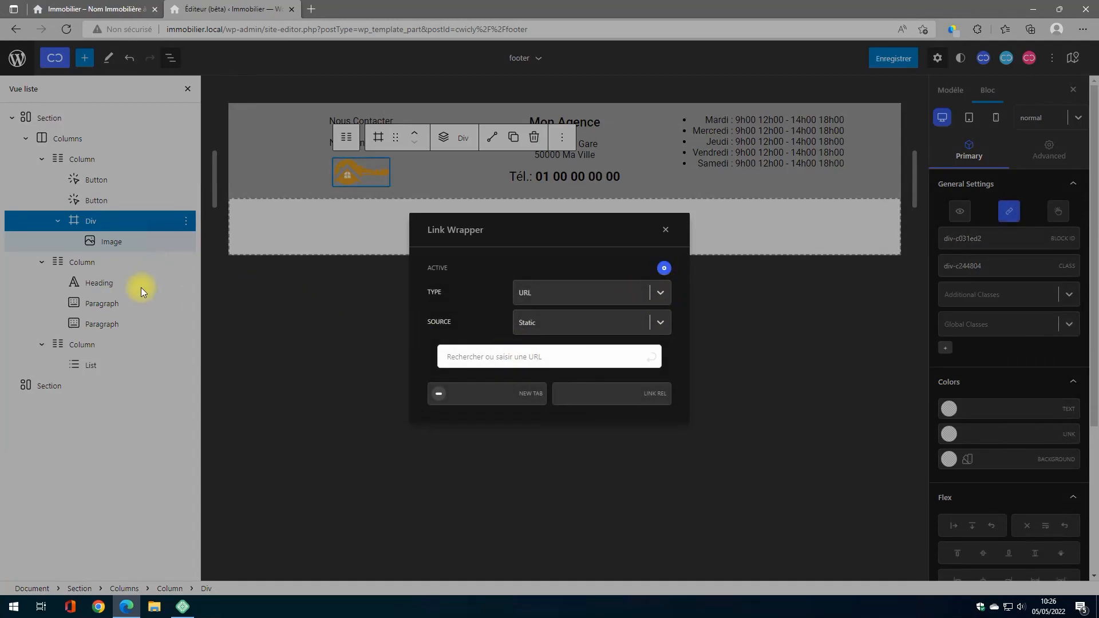
Set the logo Div's link source to Dynamic with Home URL as its data, and save the template part
left_click(660, 322)
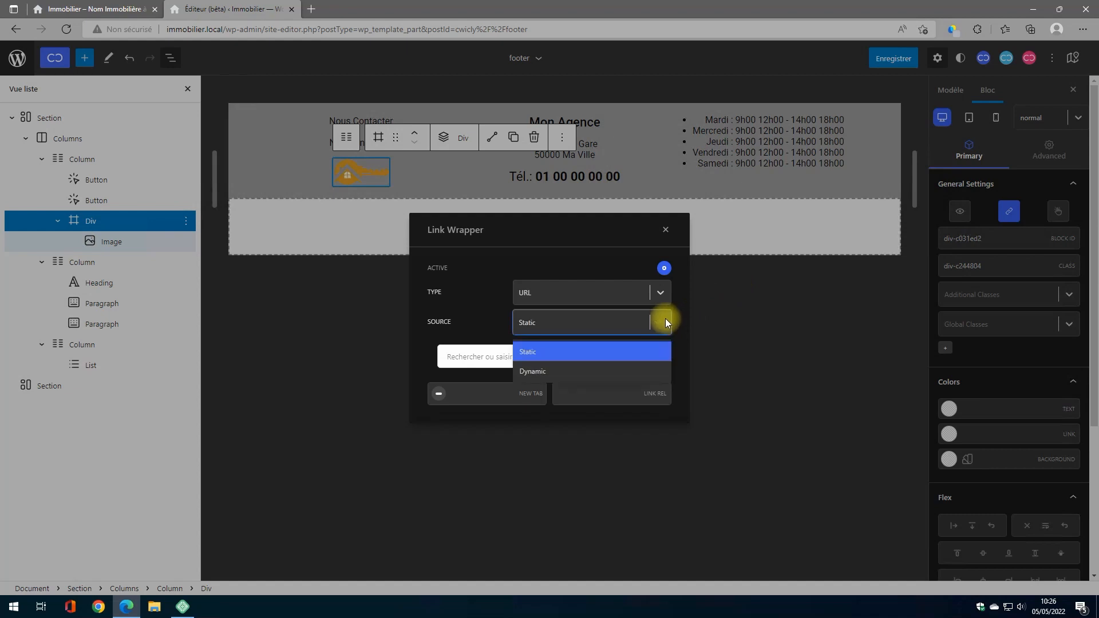
left_click(569, 372)
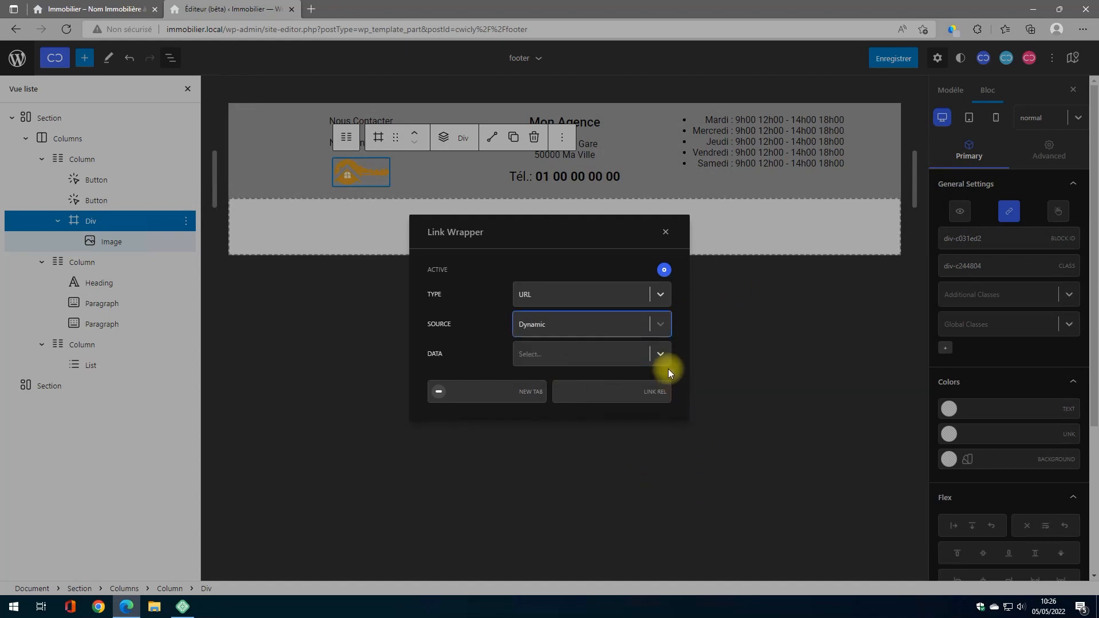
left_click(660, 355)
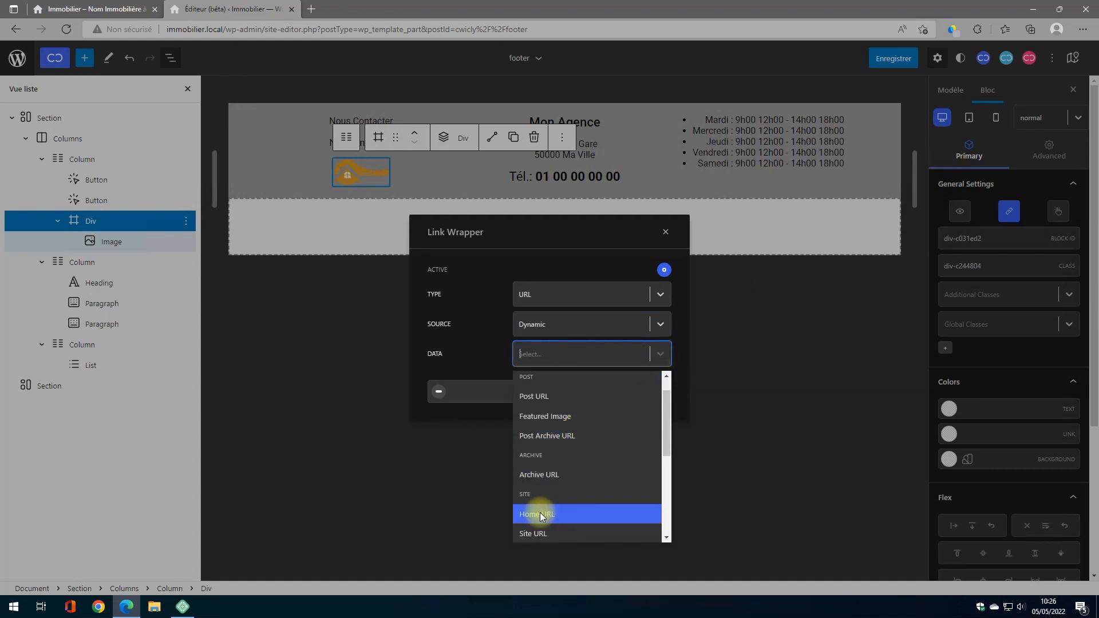
left_click(540, 515)
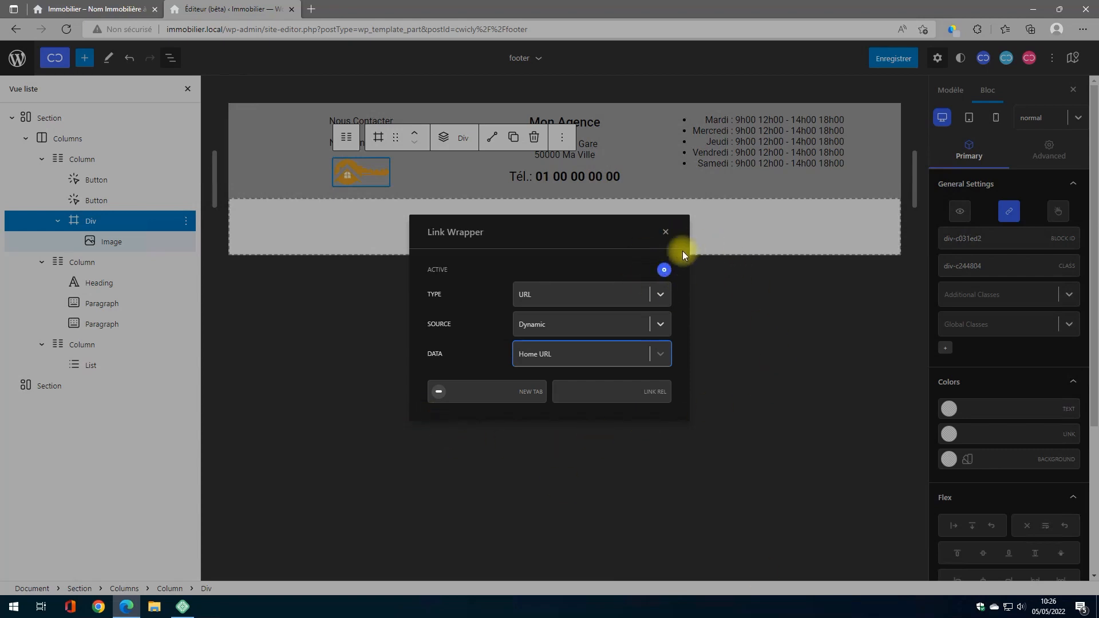
left_click(665, 231)
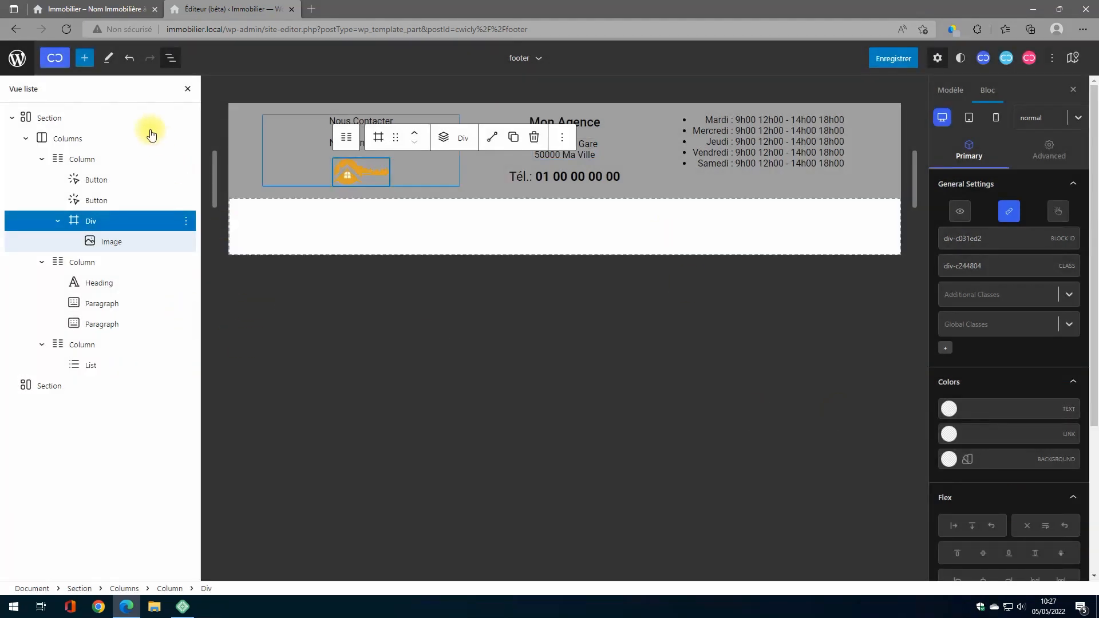
left_click(892, 58)
left_click(995, 68)
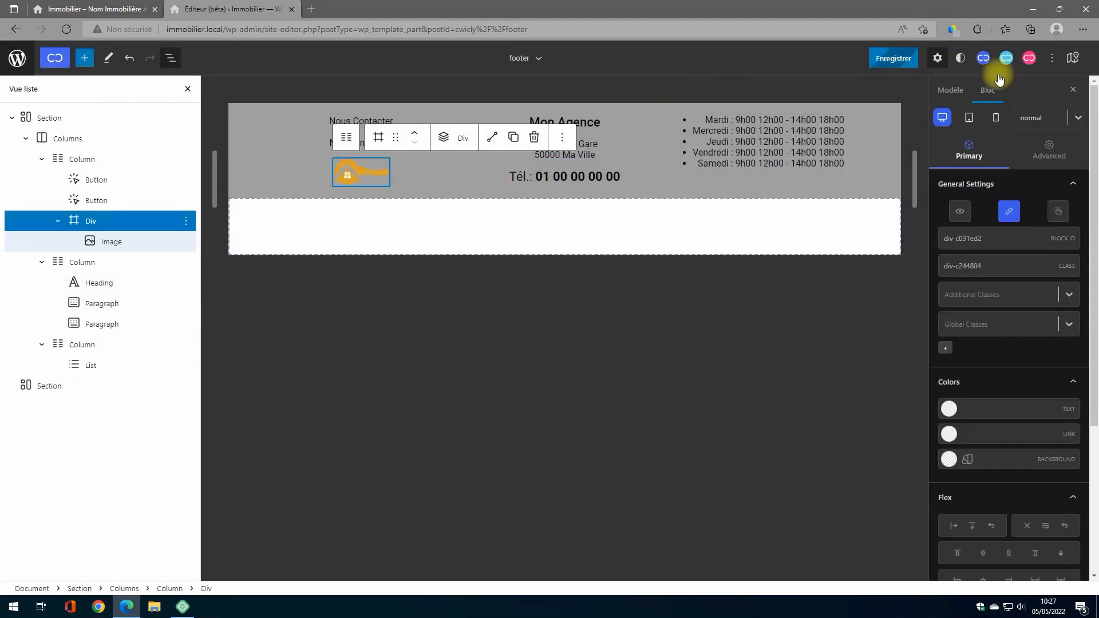
Collapse the first section in the block list and give the second section the dark grey palette background
left_click(12, 118)
left_click(43, 139)
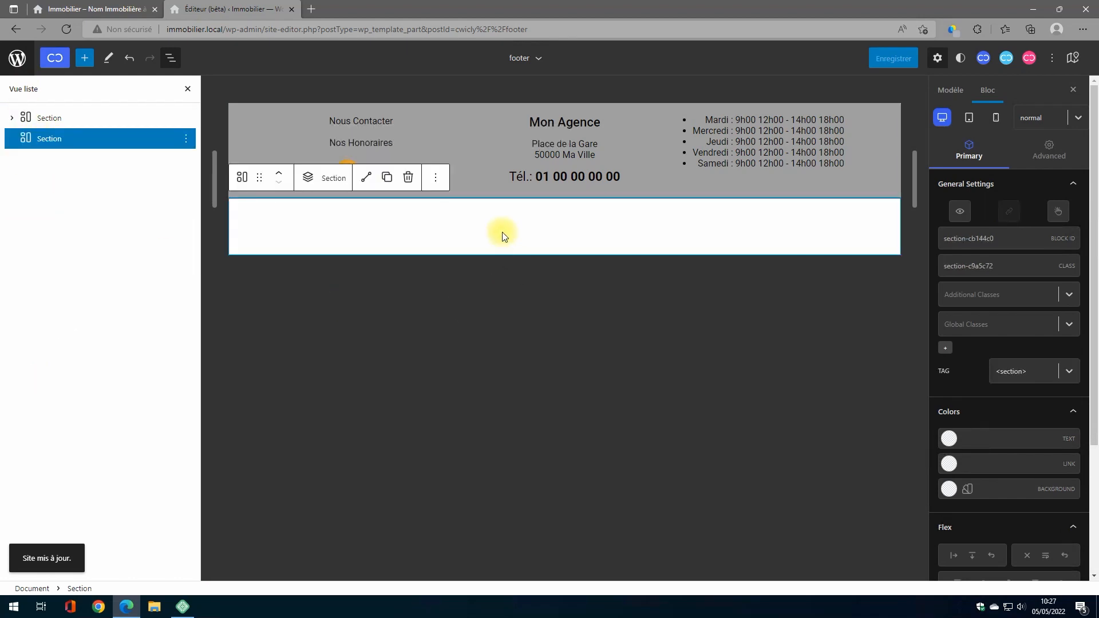
left_click(948, 489)
left_click(1002, 408)
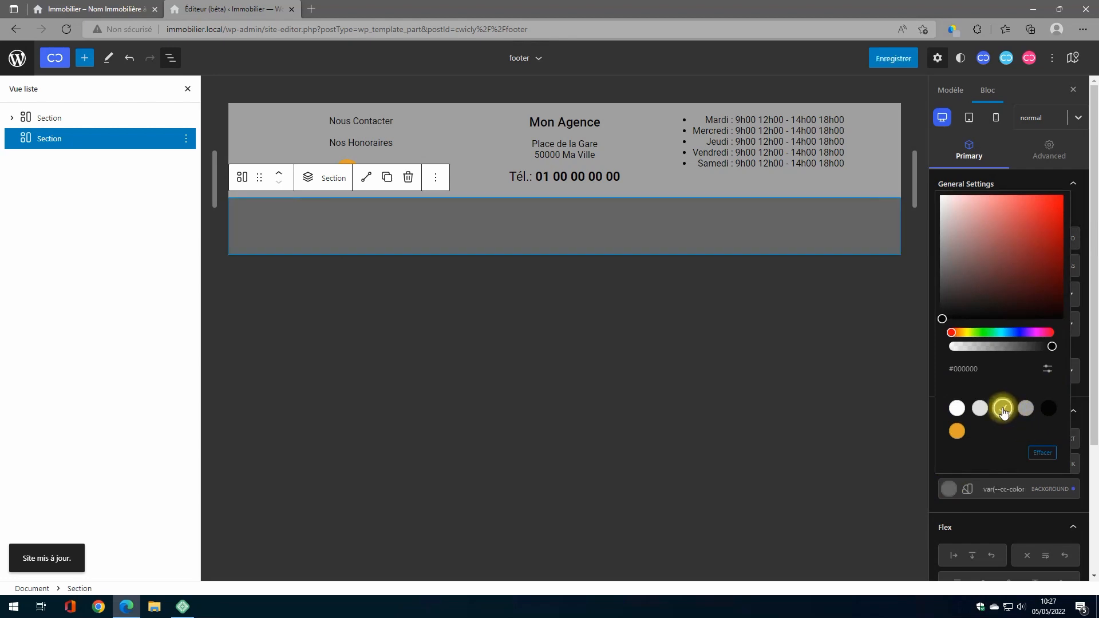
left_click(949, 489)
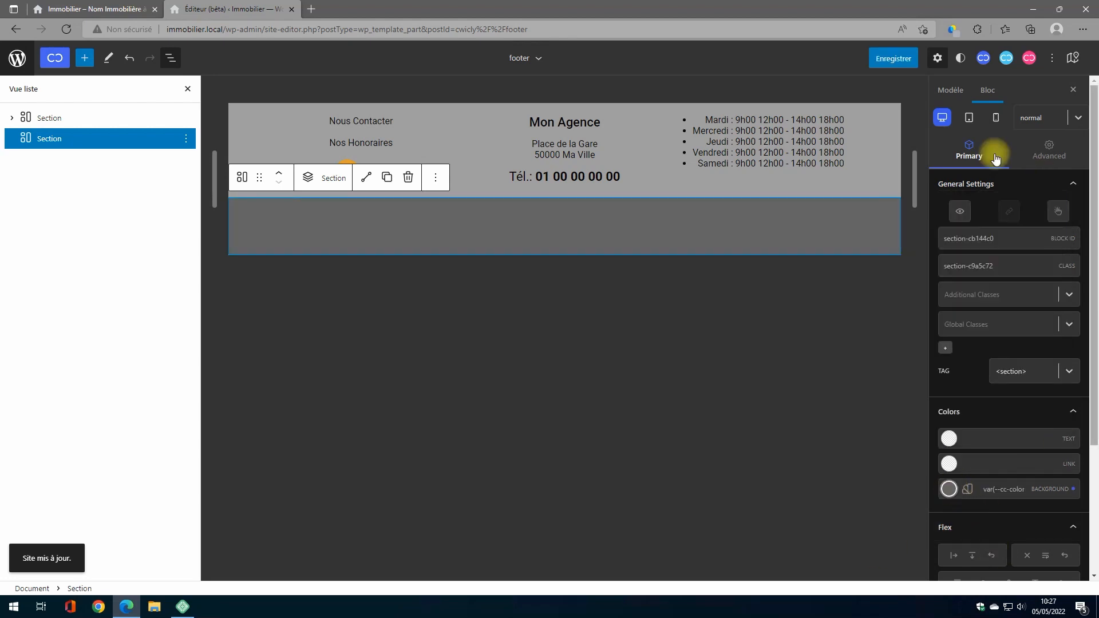
Set the second section's top and bottom padding to 10 px each
left_click(1050, 151)
left_click(1006, 297)
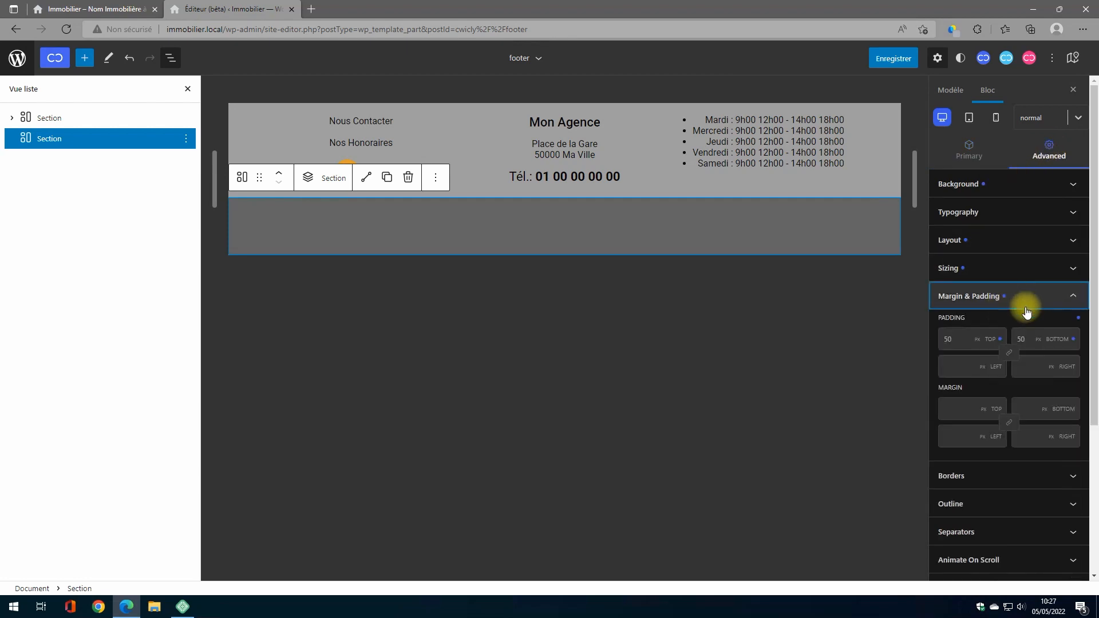
left_click(950, 343)
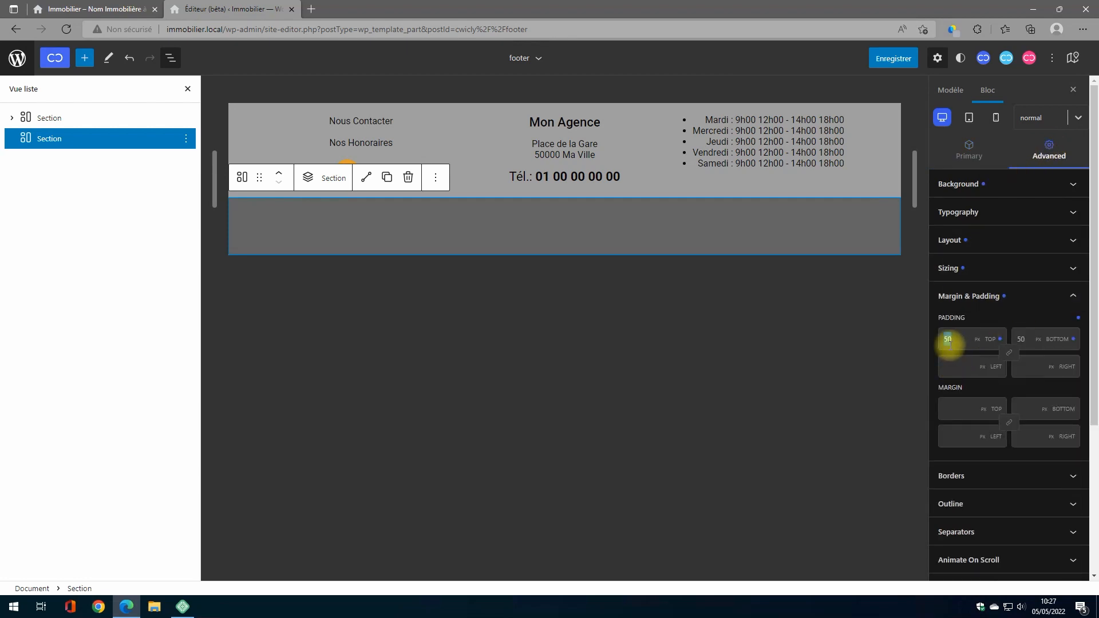
type("10")
double_click(1022, 341)
type("1")
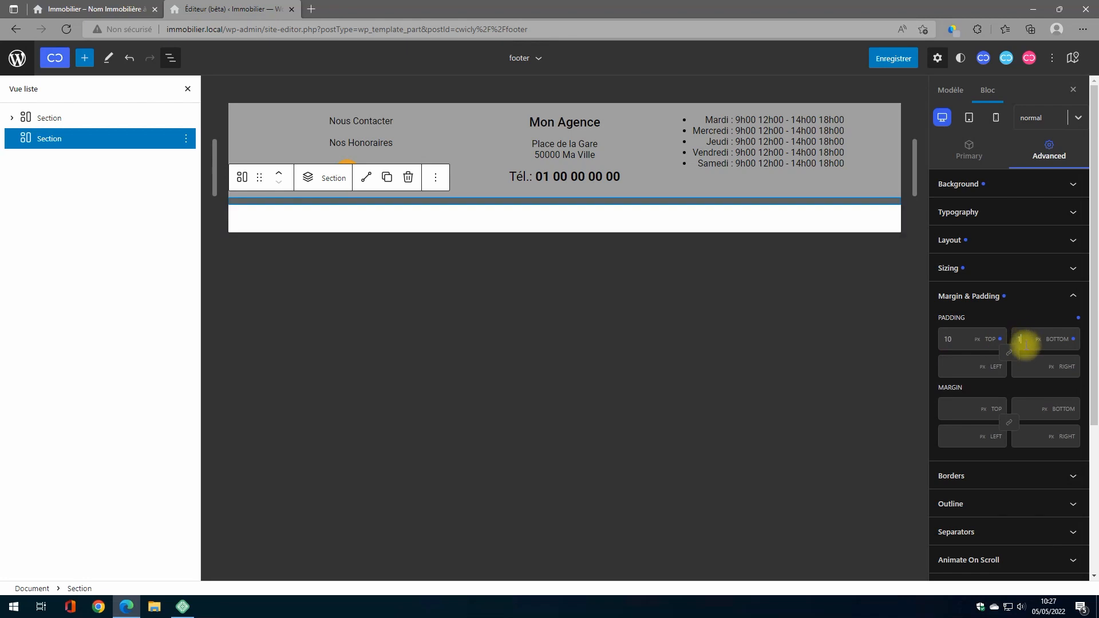
type("0")
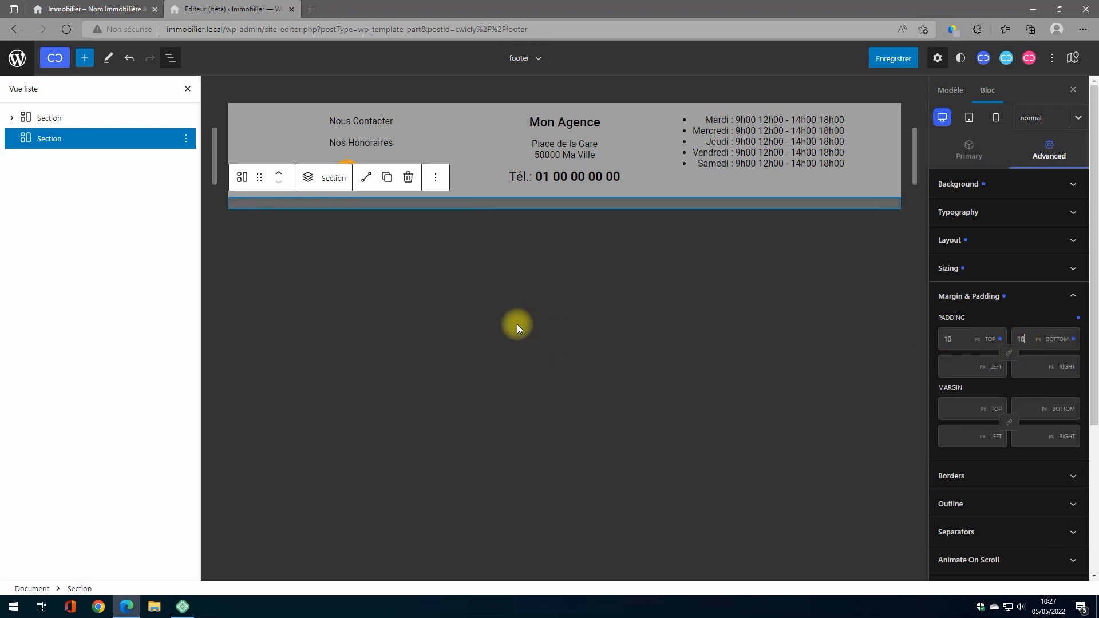
Add a Paragraph block reading "©" to the second section, with 6 px of right padding only
left_click(308, 180)
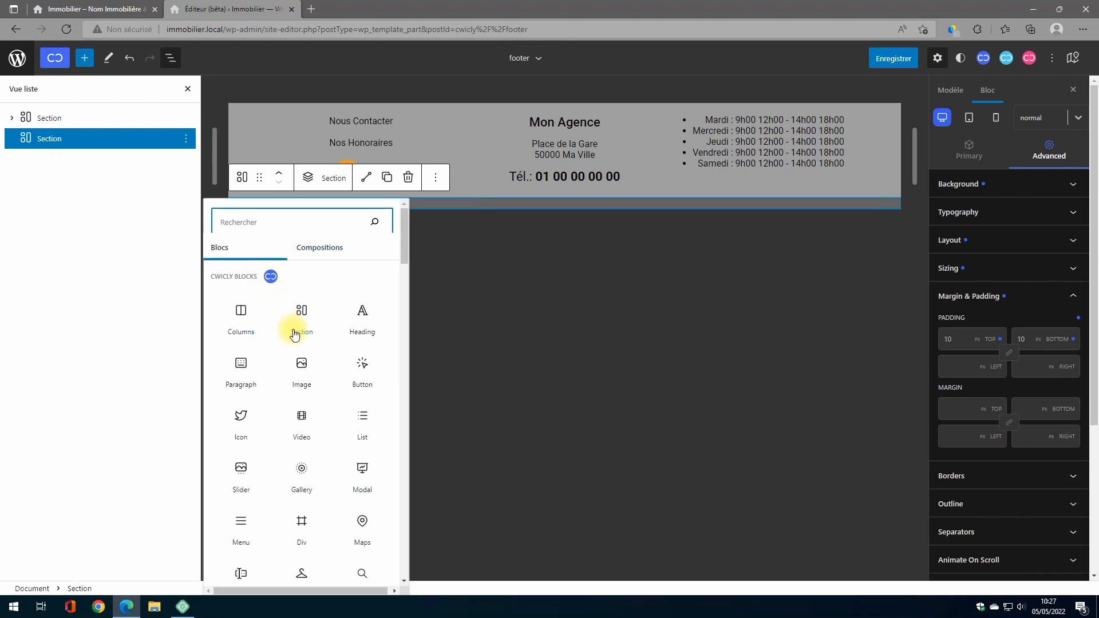
left_click(239, 369)
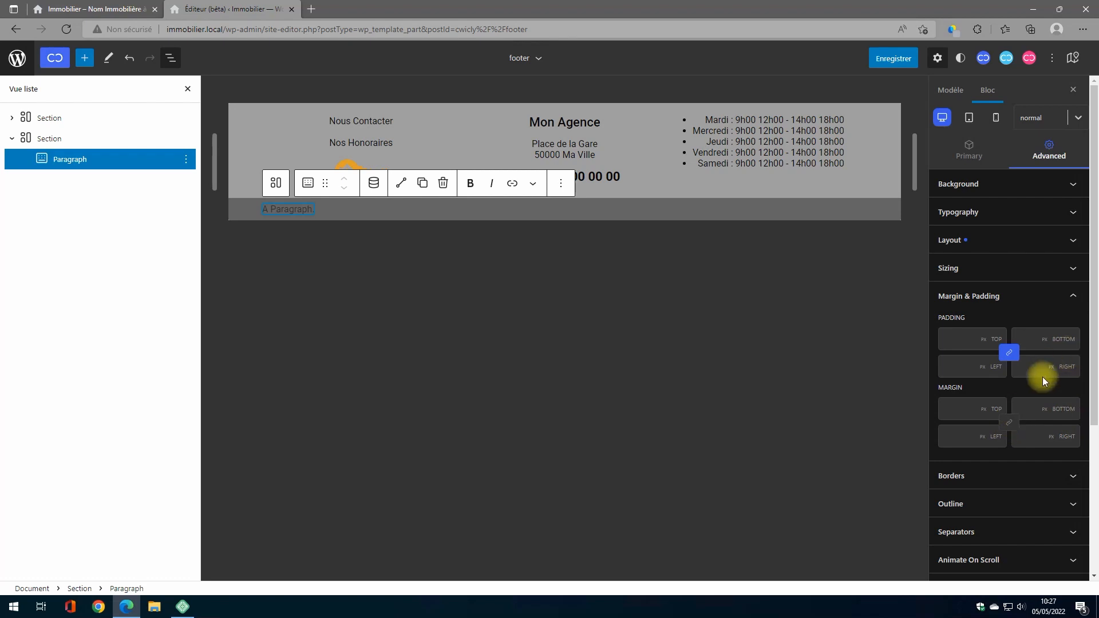
left_click(1008, 353)
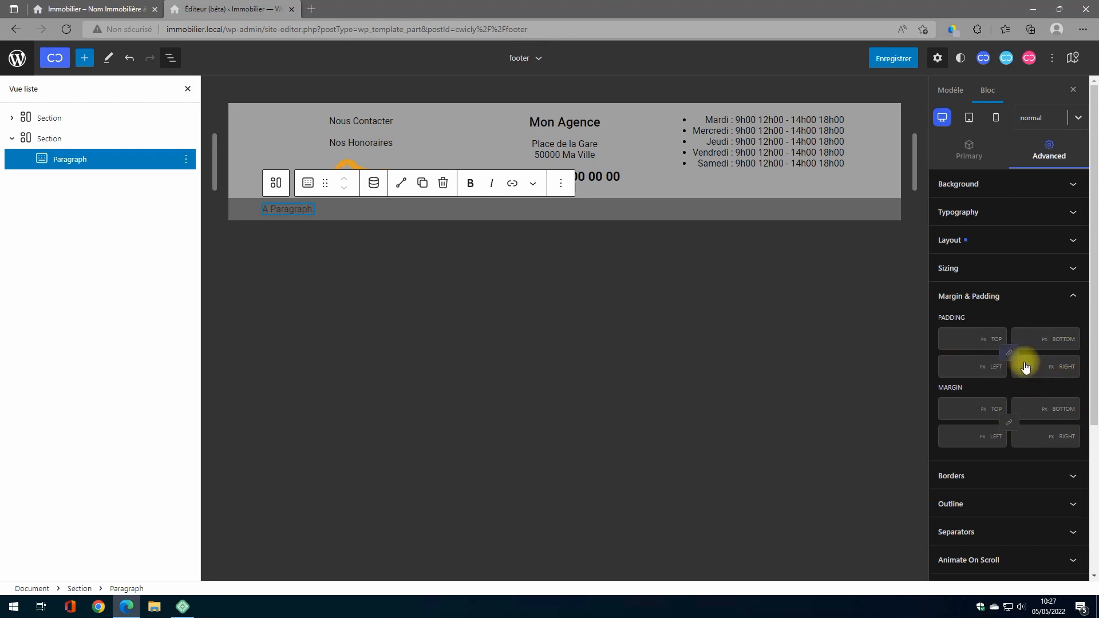
left_click(1031, 365)
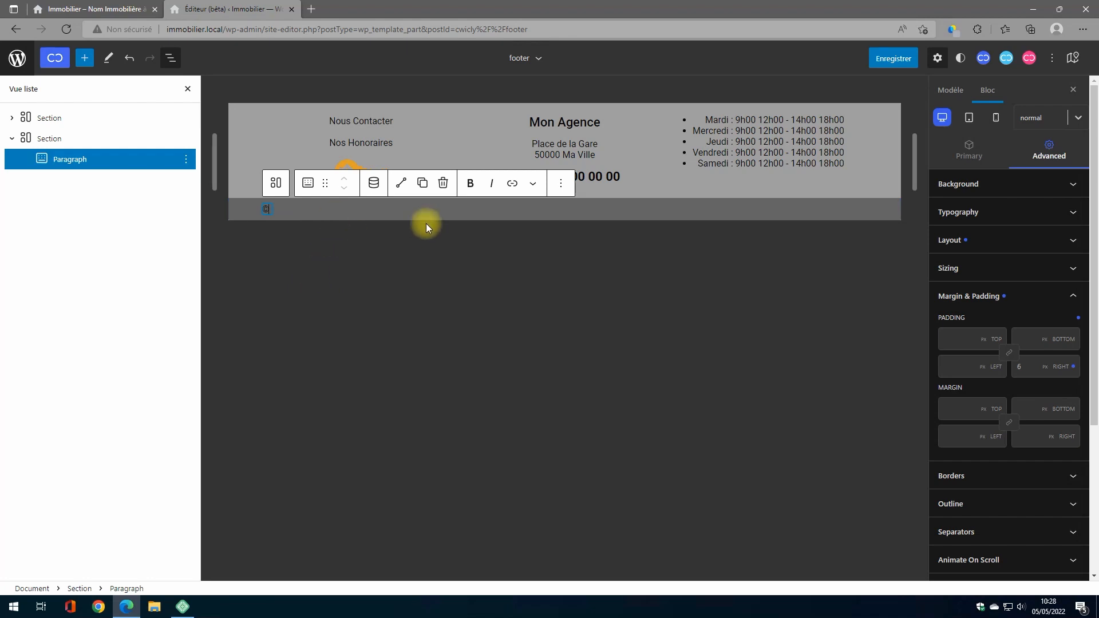
Duplicate the © paragraph and change the copy's text to "Mon Agence"
left_click(561, 192)
left_click(585, 261)
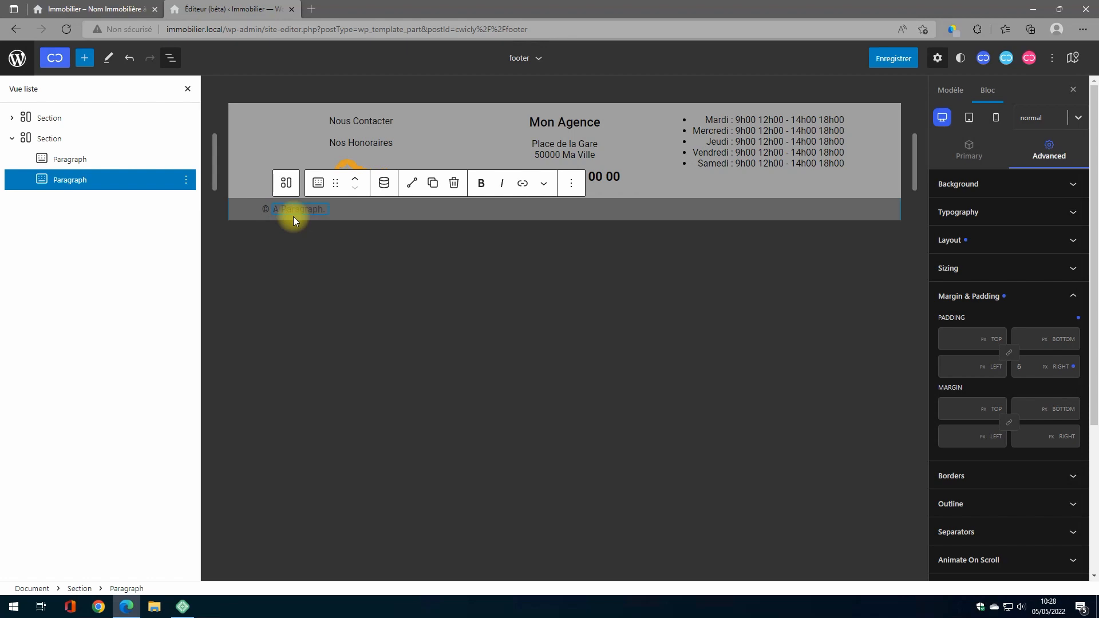
type("Mon Age")
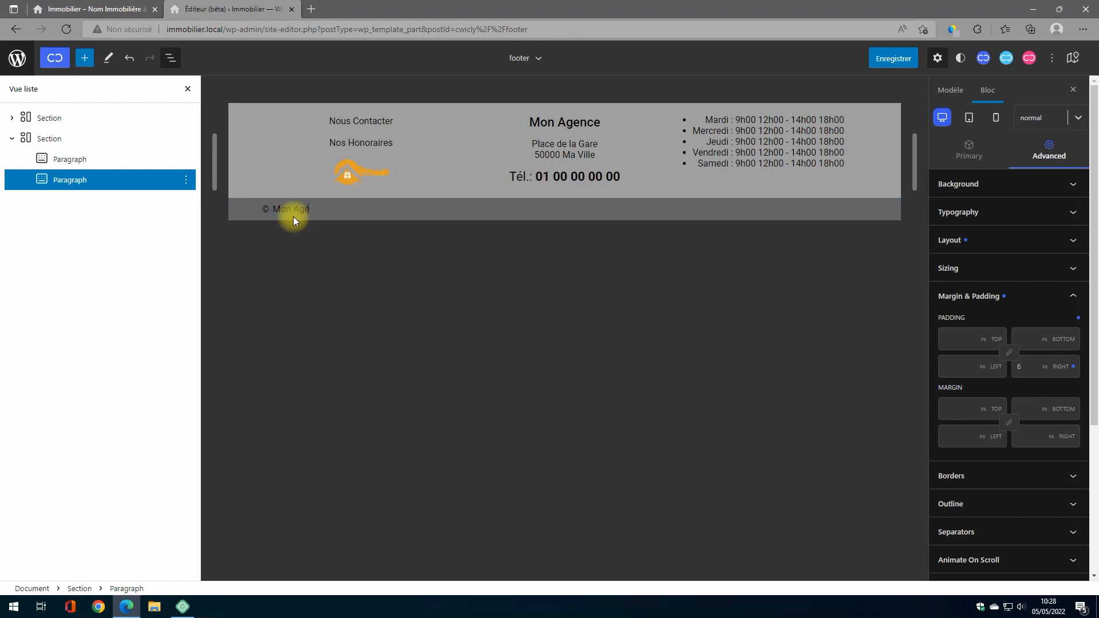
key("ctrl+shift+Left")
key("ctrl+shift+Left")
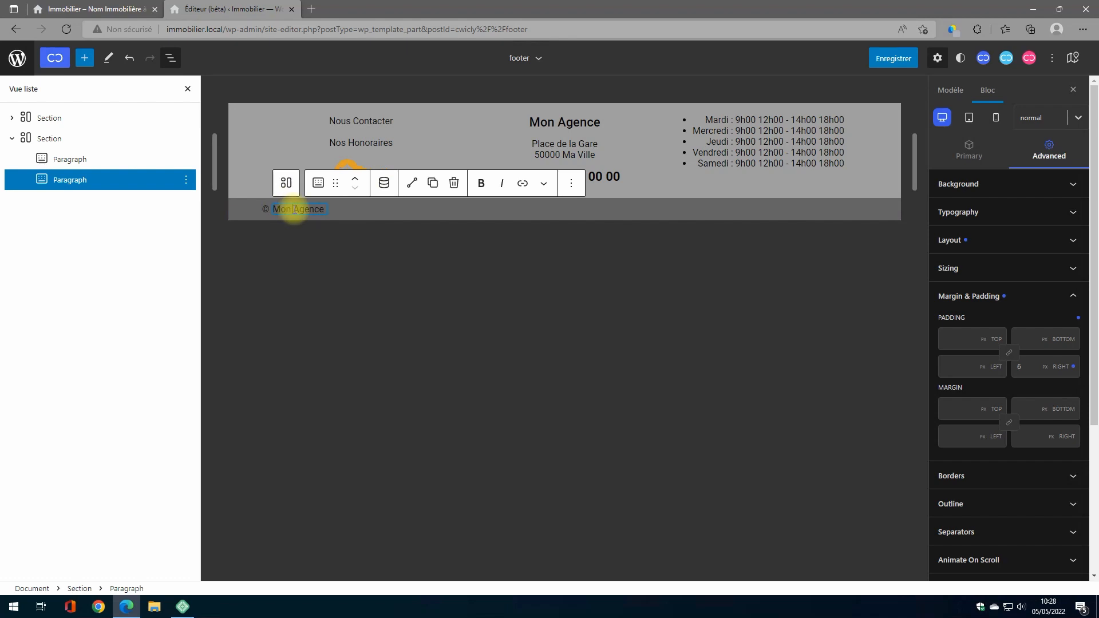
Duplicate the Mon Agence paragraph in the lower section and replace the copy's text with "-"
left_click(570, 184)
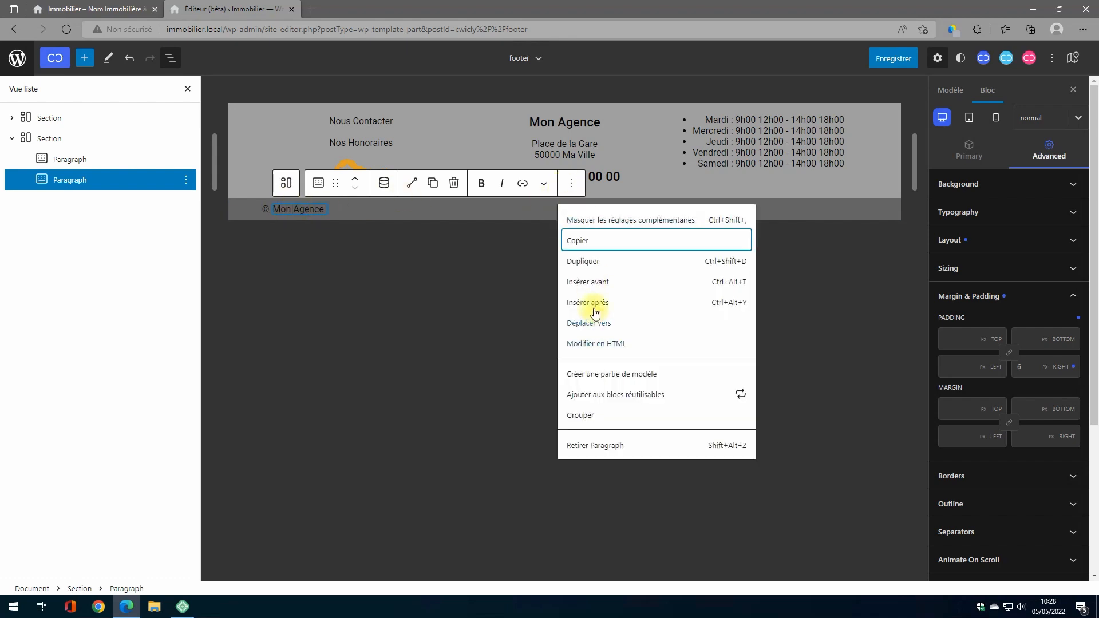
left_click(587, 267)
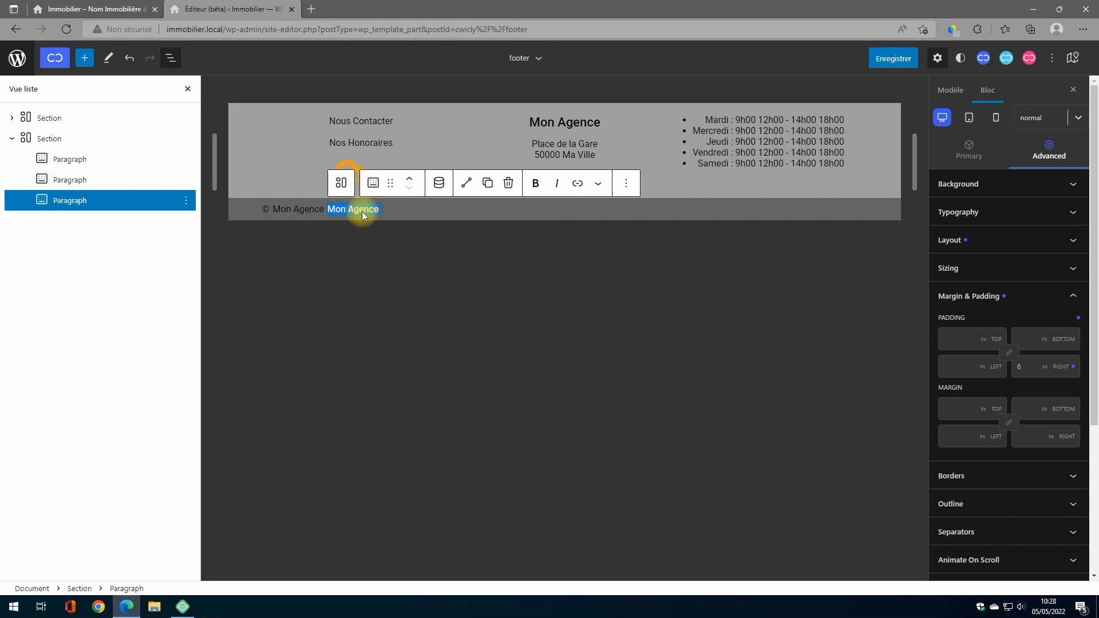
type("-")
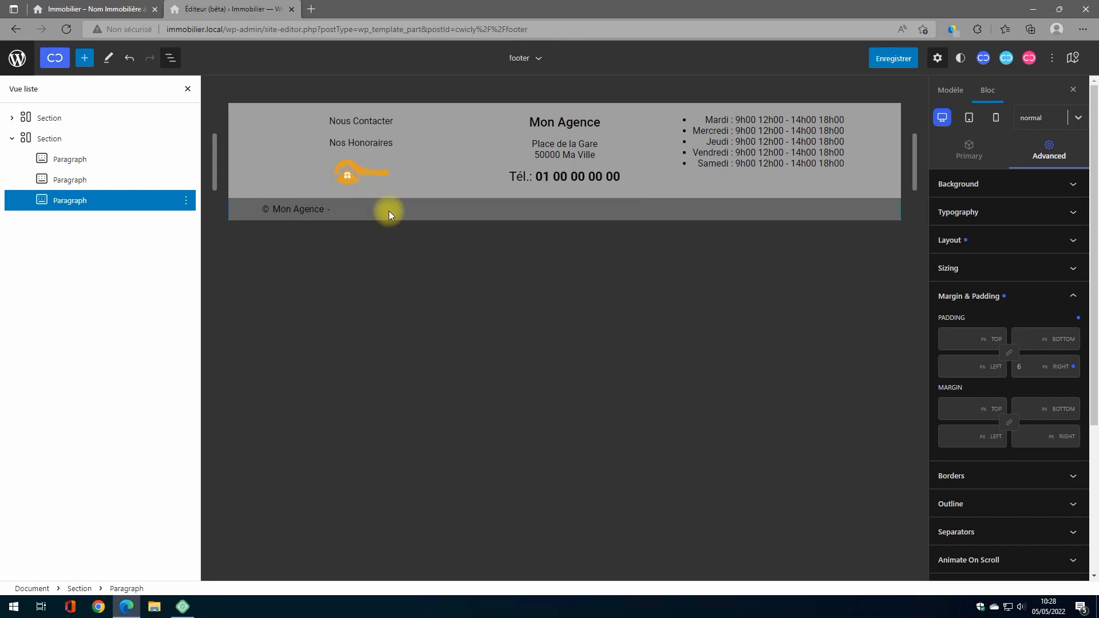
key("shift+Left")
Duplicate the dash paragraph and change the copy's text to "Mentions Légales"
left_click(627, 185)
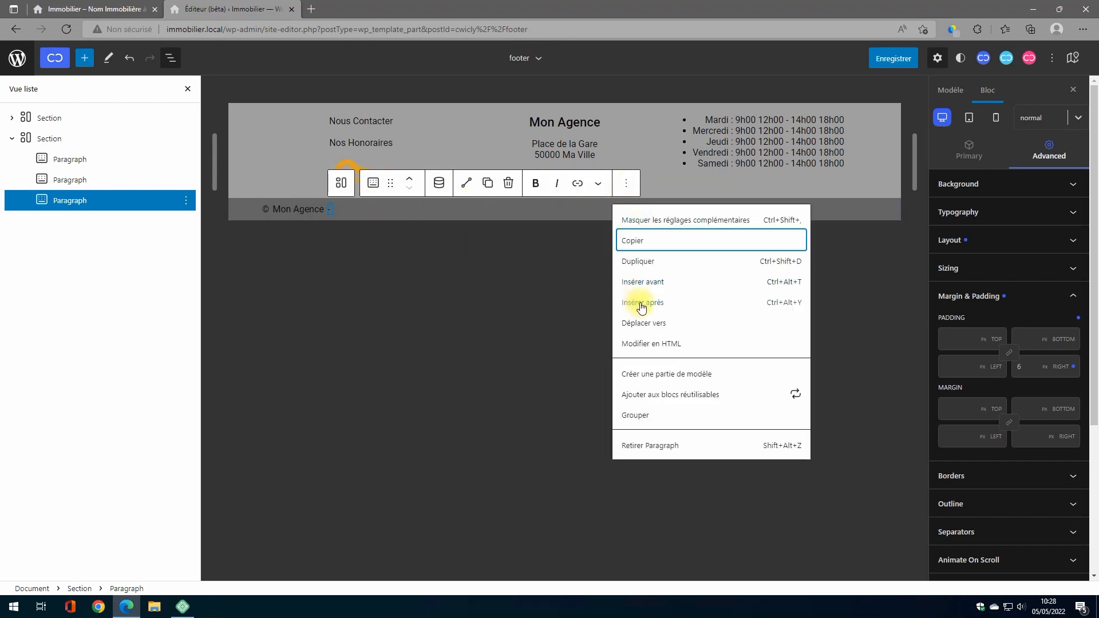
left_click(653, 269)
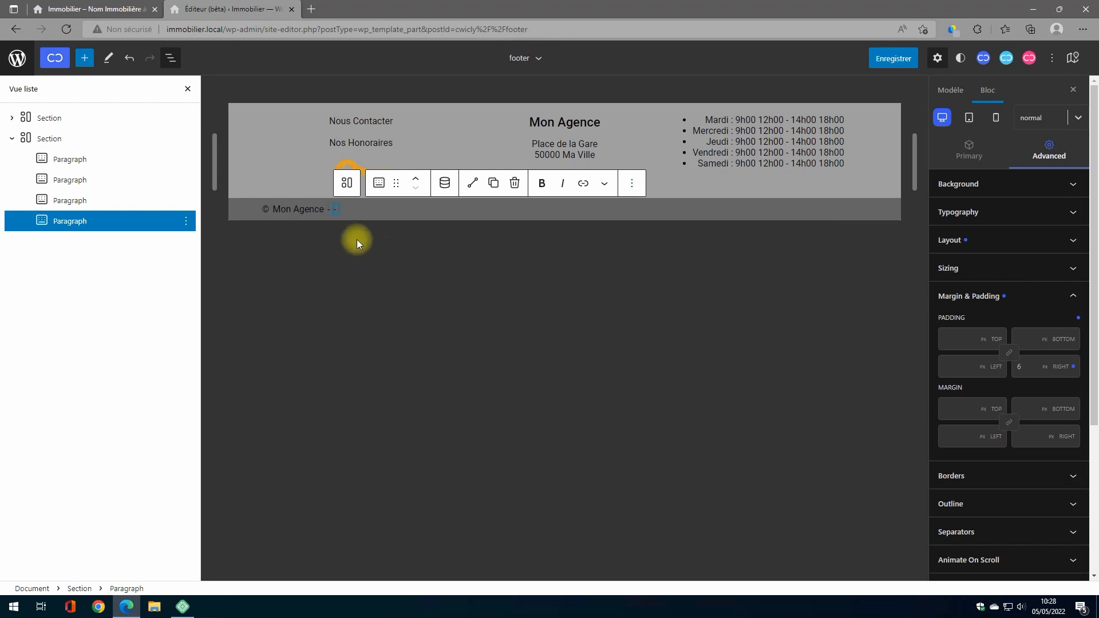
left_click(336, 209)
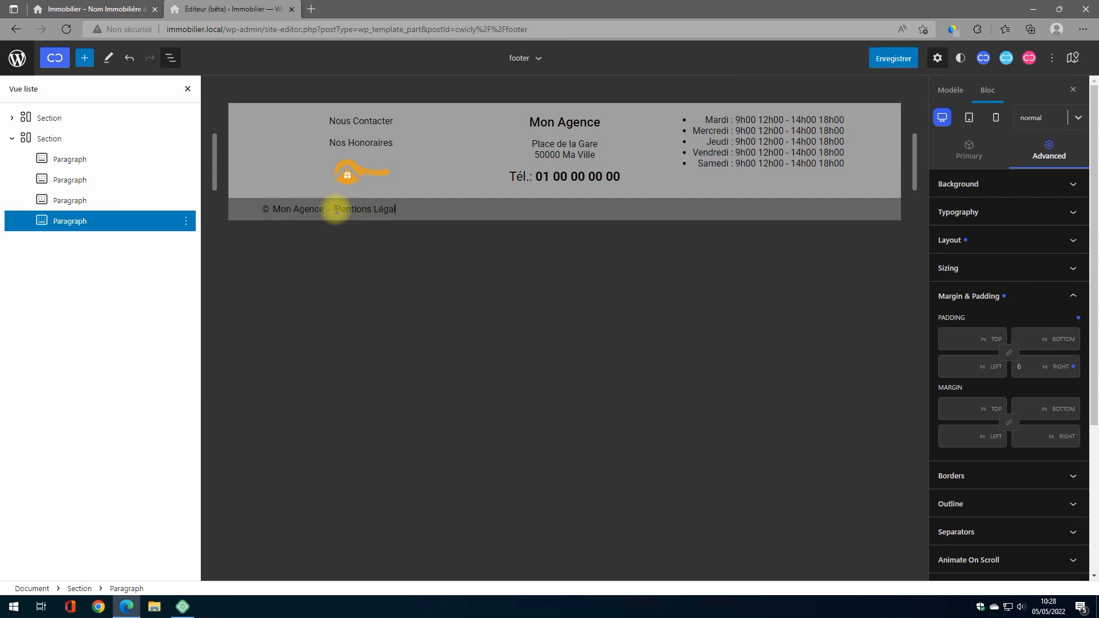
Centre the second section's paragraphs horizontally with its Flex settings
left_click(485, 214)
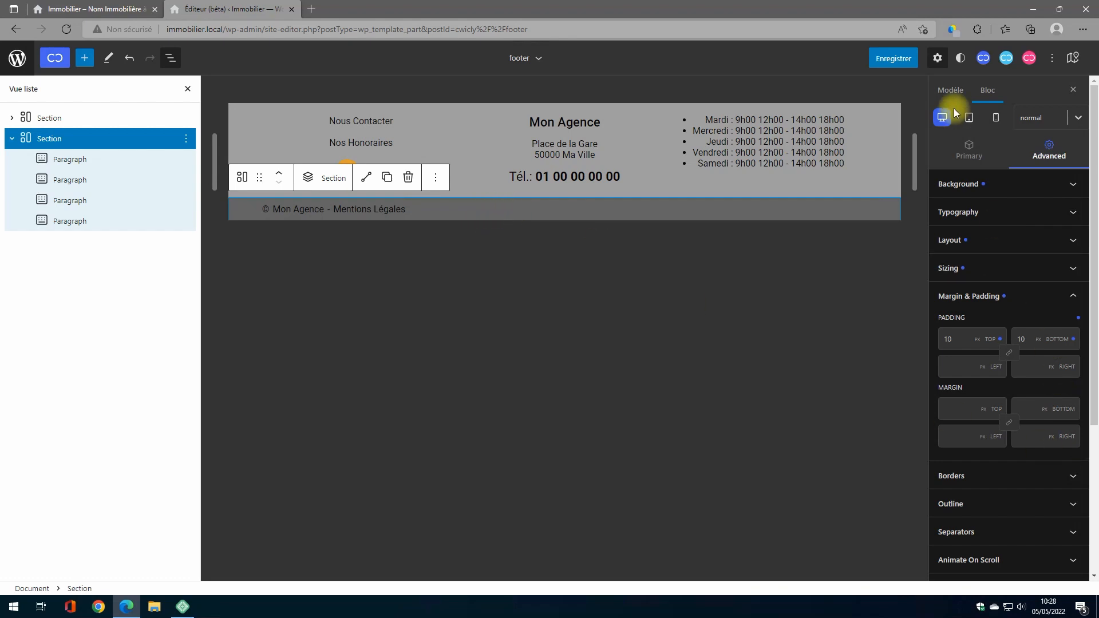
left_click(967, 151)
scroll(973, 446, "down", 3)
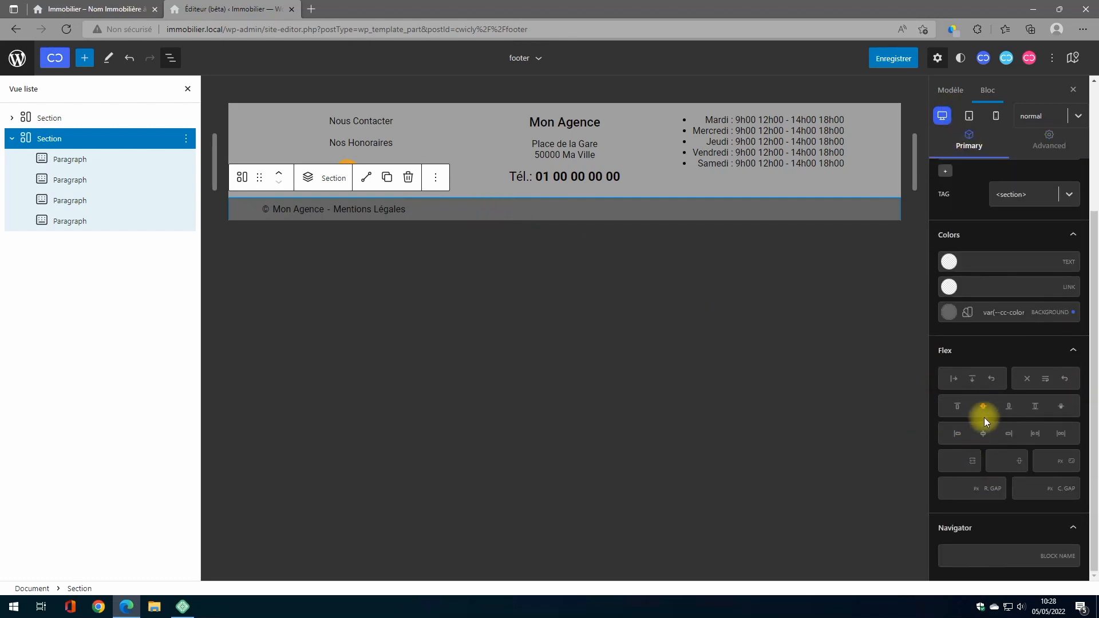
left_click(981, 436)
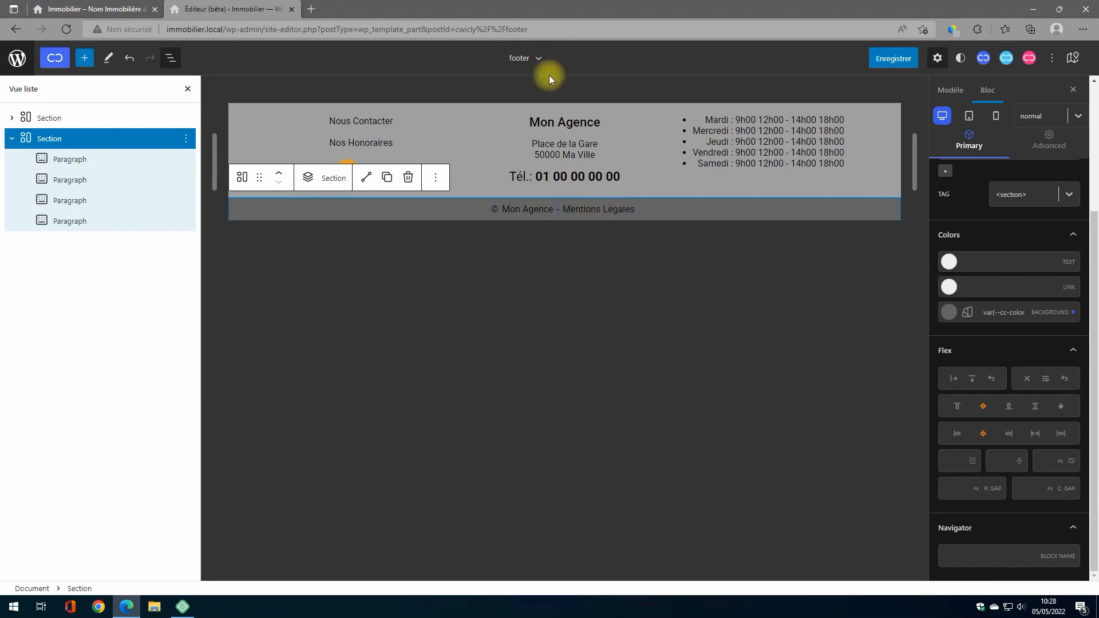
Add a Div block to the second section, nest the Mentions Légales paragraph inside it, and select the Div
left_click(307, 178)
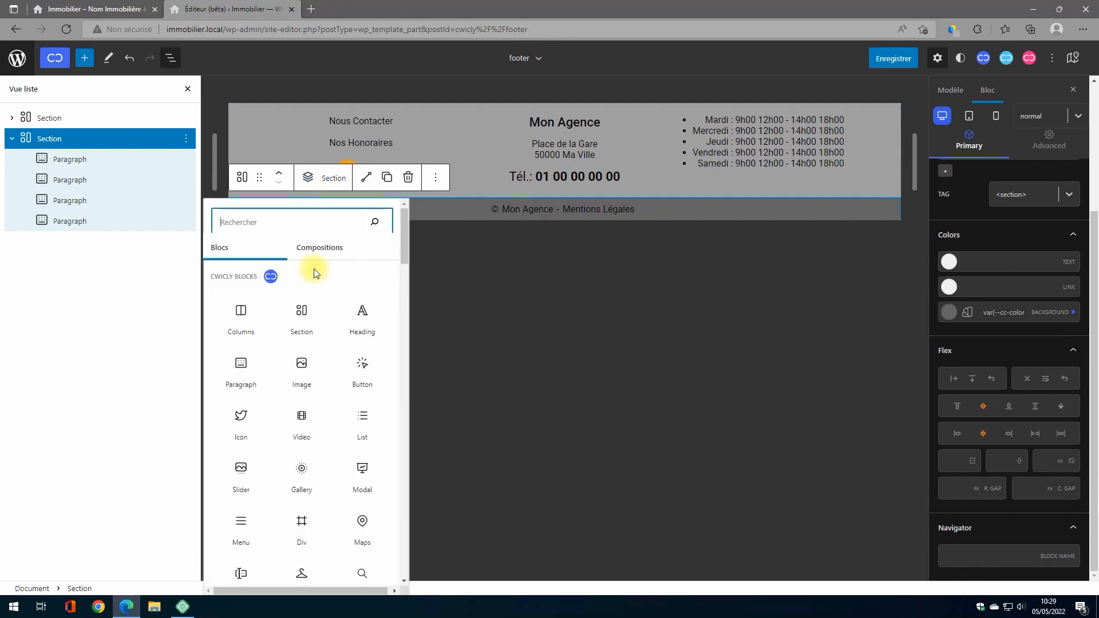
scroll(278, 389, "down", 2)
left_click(304, 411)
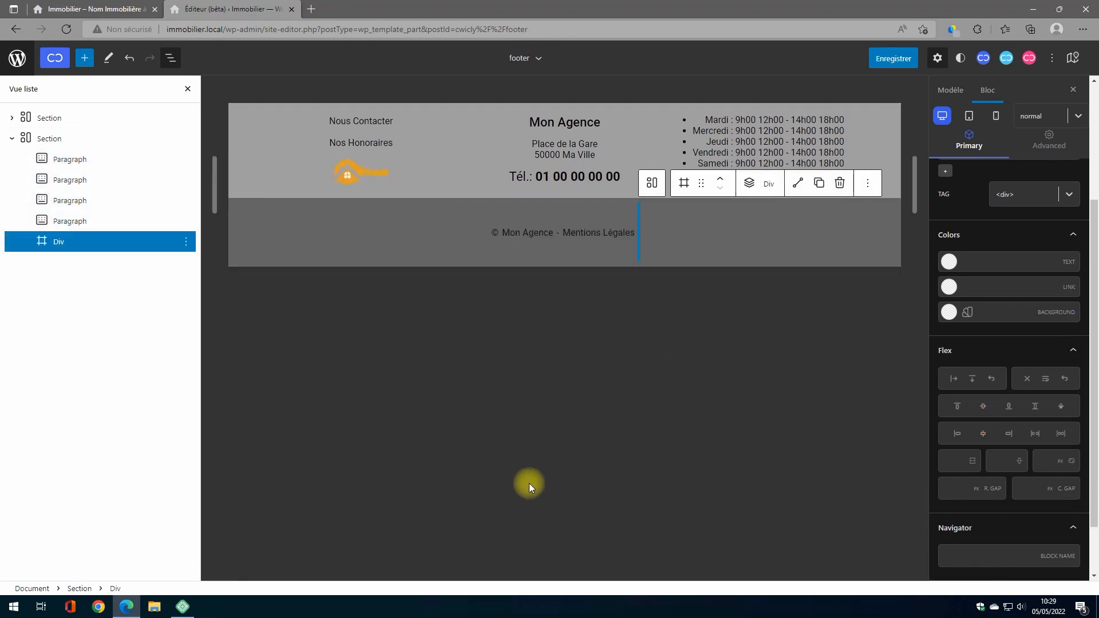
left_click(52, 227)
left_click_drag(60, 220, 137, 229)
left_click(51, 222)
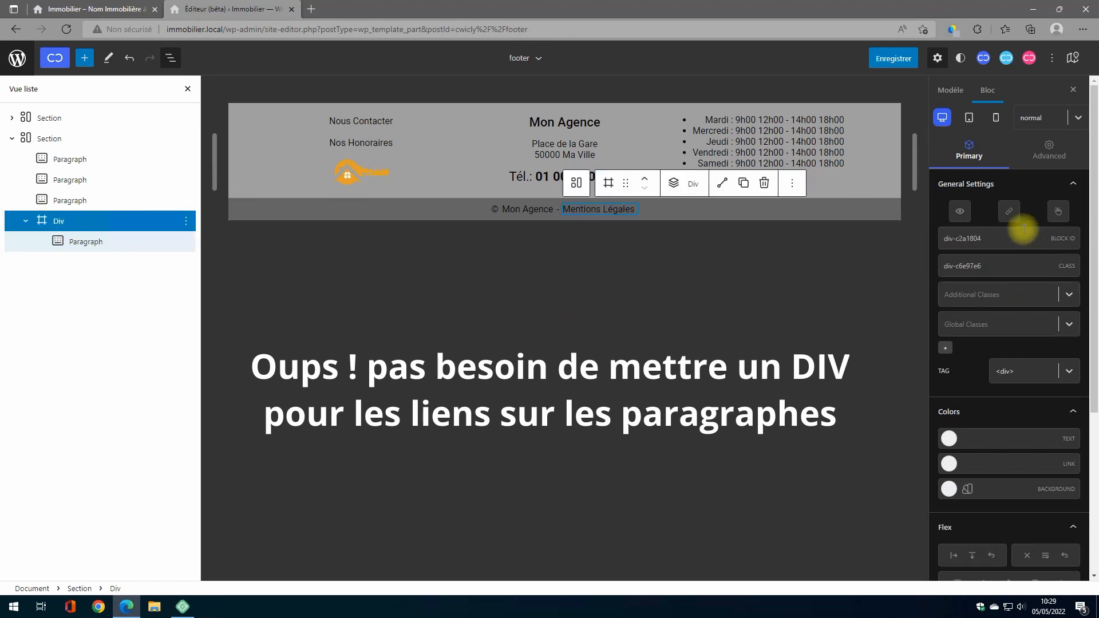
View the Div's link wrapper options, and preview the footer at phone width before restoring desktop width
left_click(1009, 211)
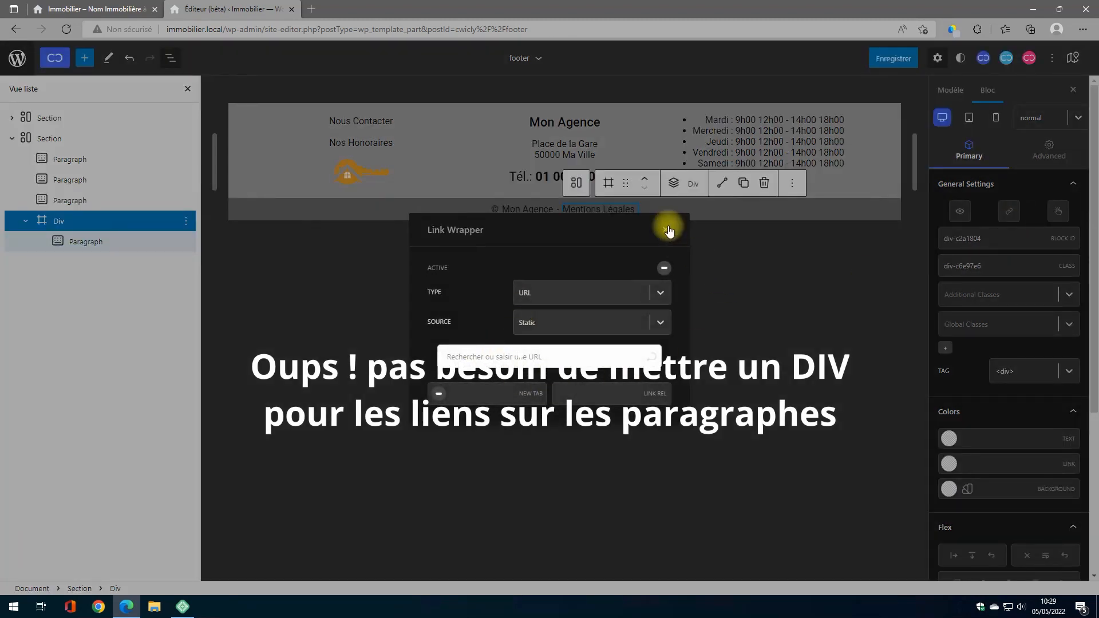
left_click(665, 229)
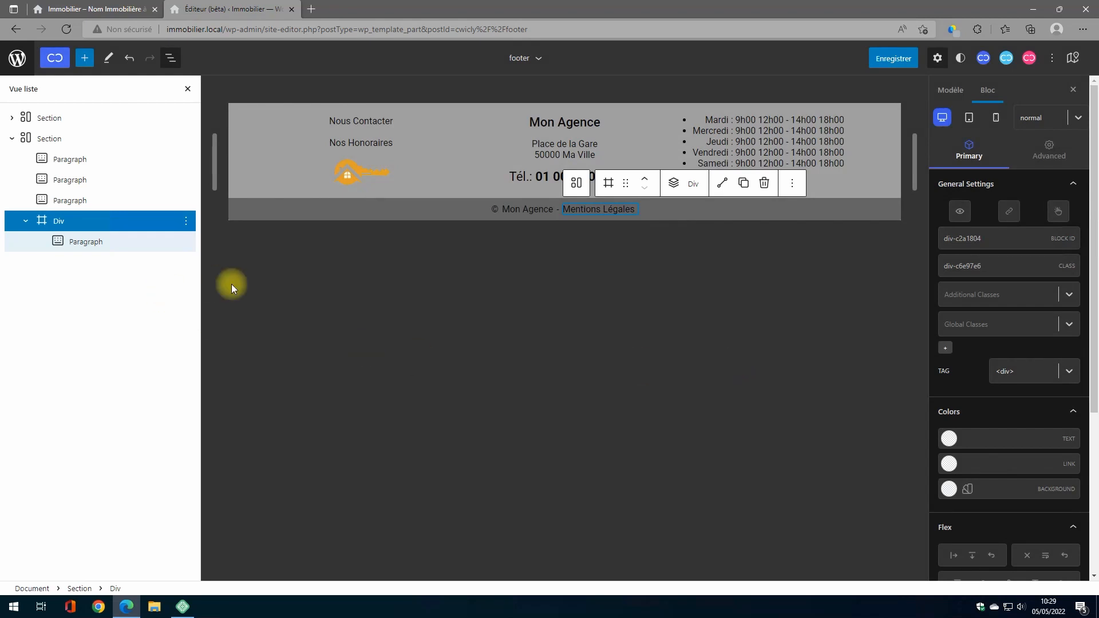
left_click(187, 89)
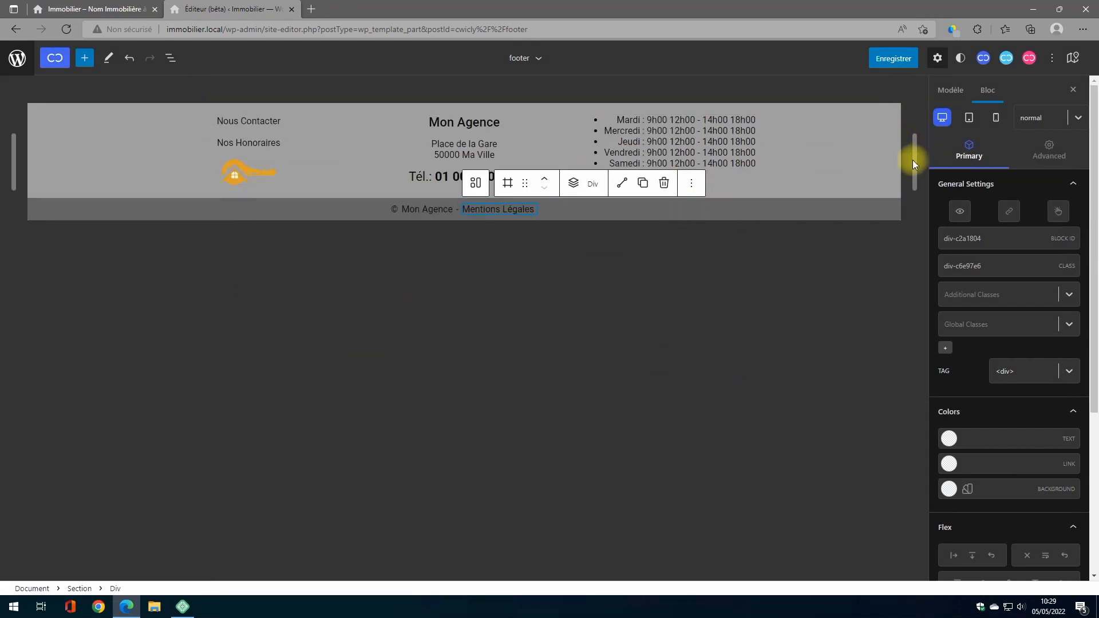
left_click_drag(914, 160, 491, 163)
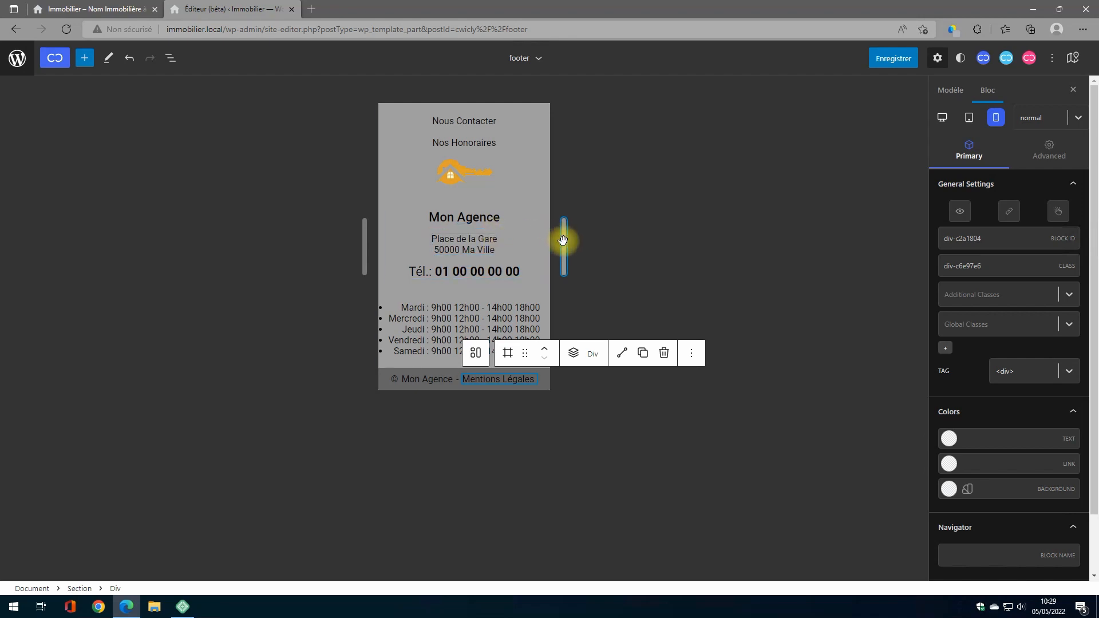
left_click_drag(563, 241, 942, 253)
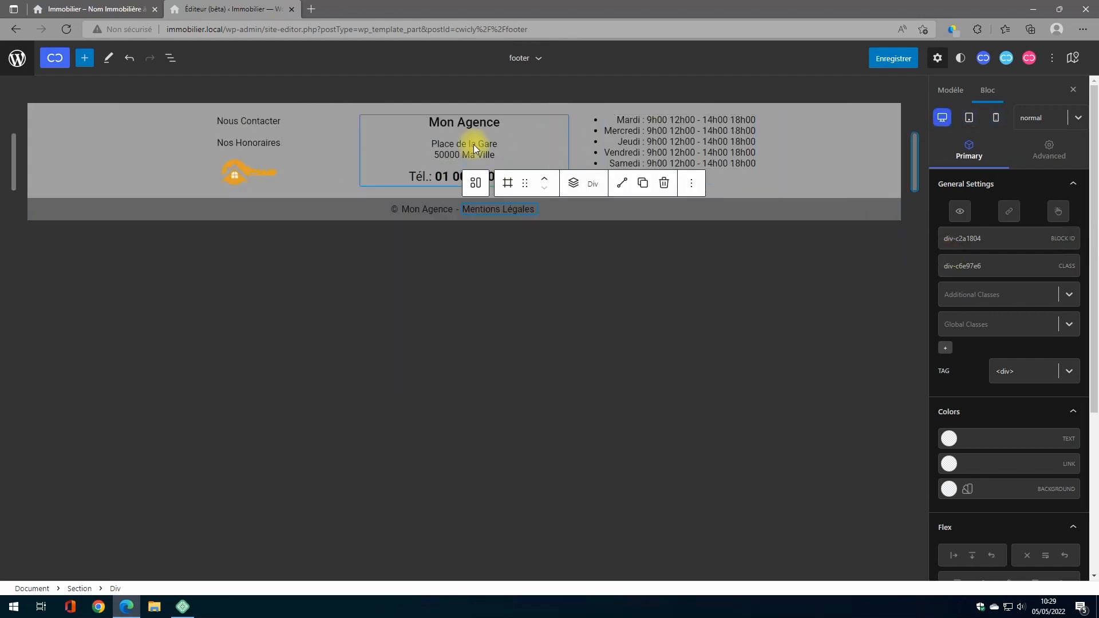
Give the Mon Agence column a dotted border in Global Color 616161 #3
left_click(372, 142)
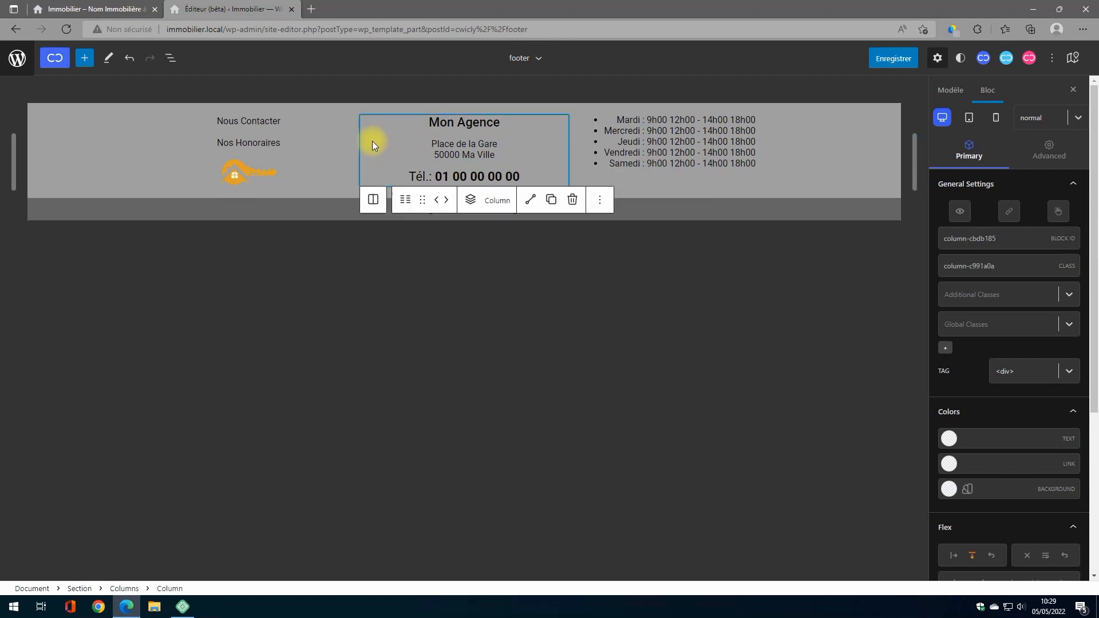
left_click(1051, 153)
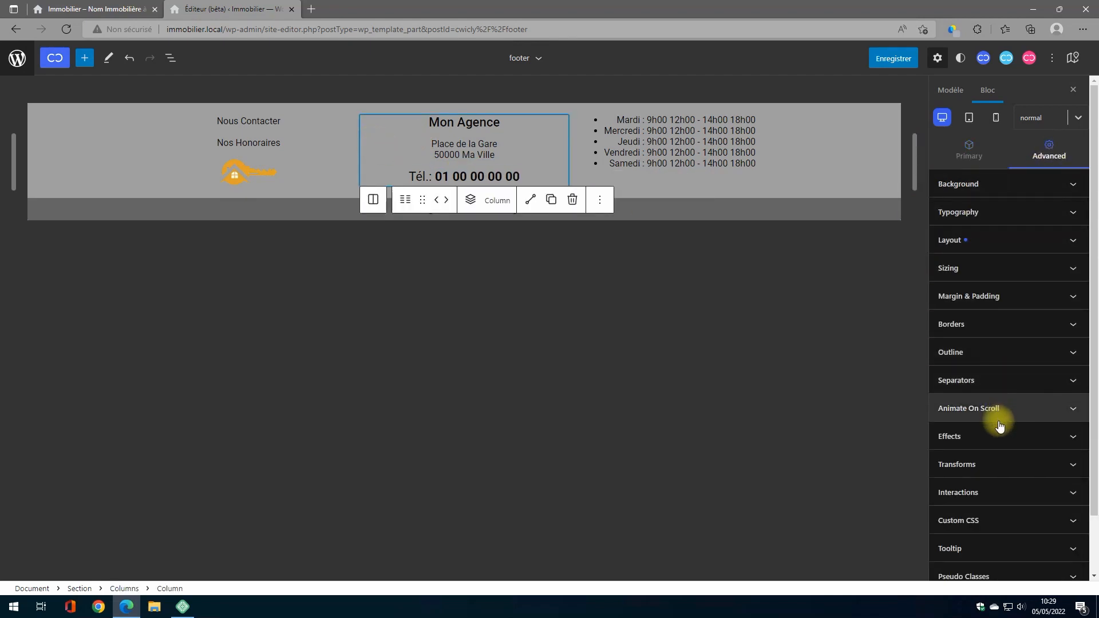
left_click(976, 322)
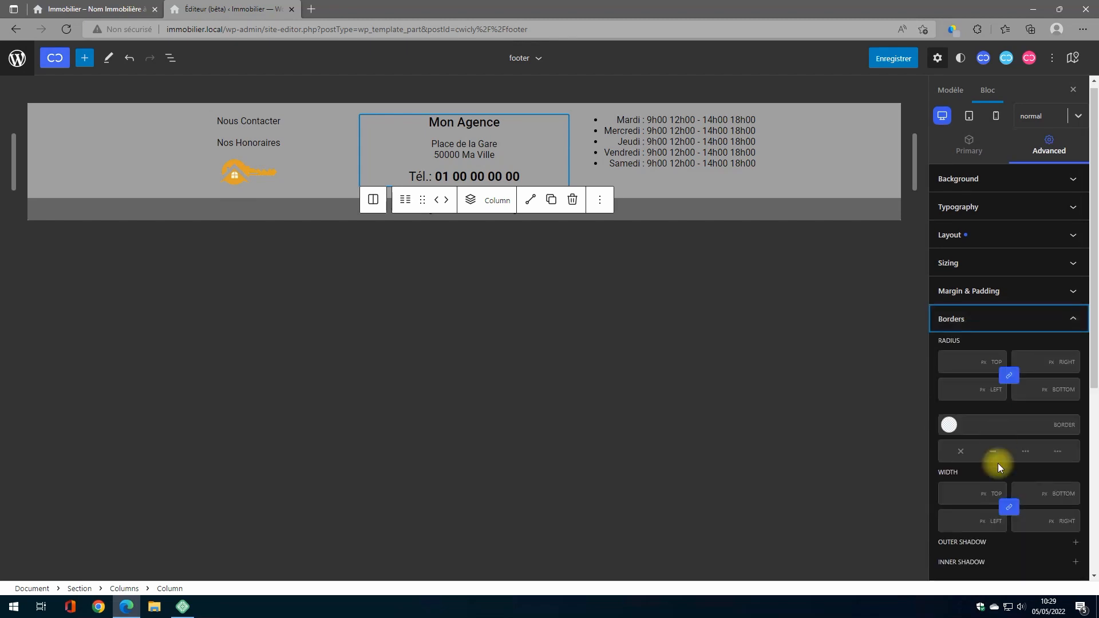
left_click(949, 425)
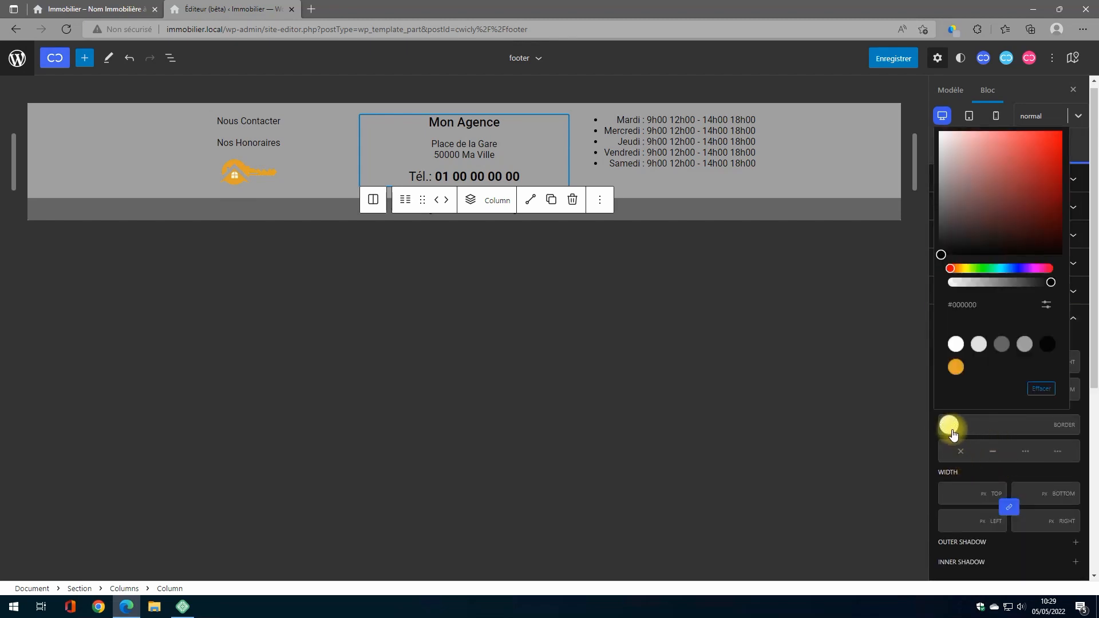
left_click(1001, 344)
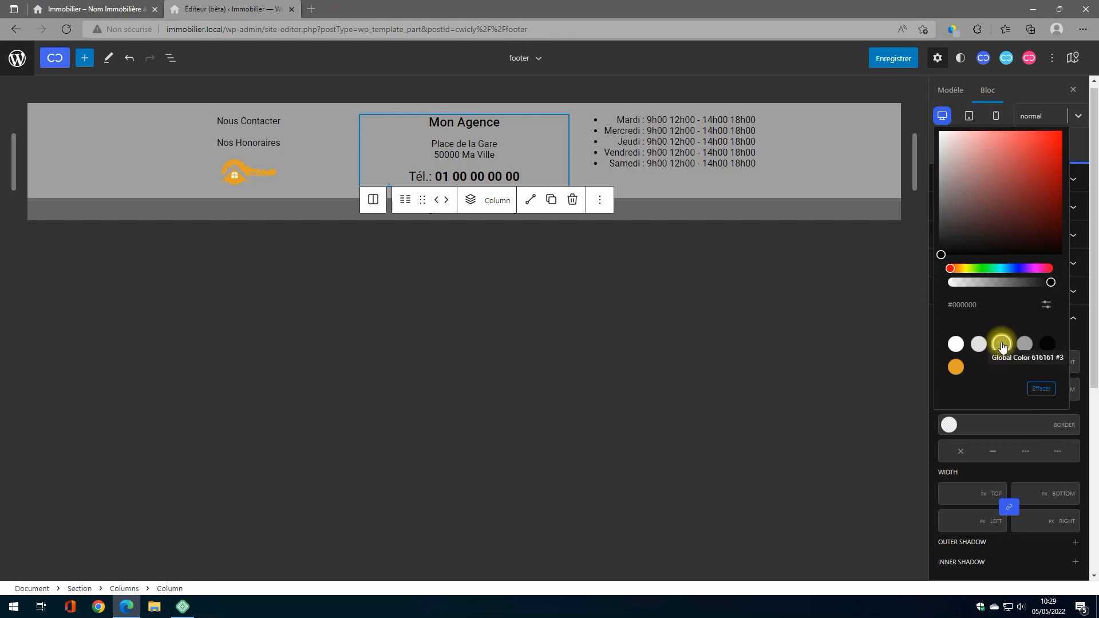
left_click(1026, 454)
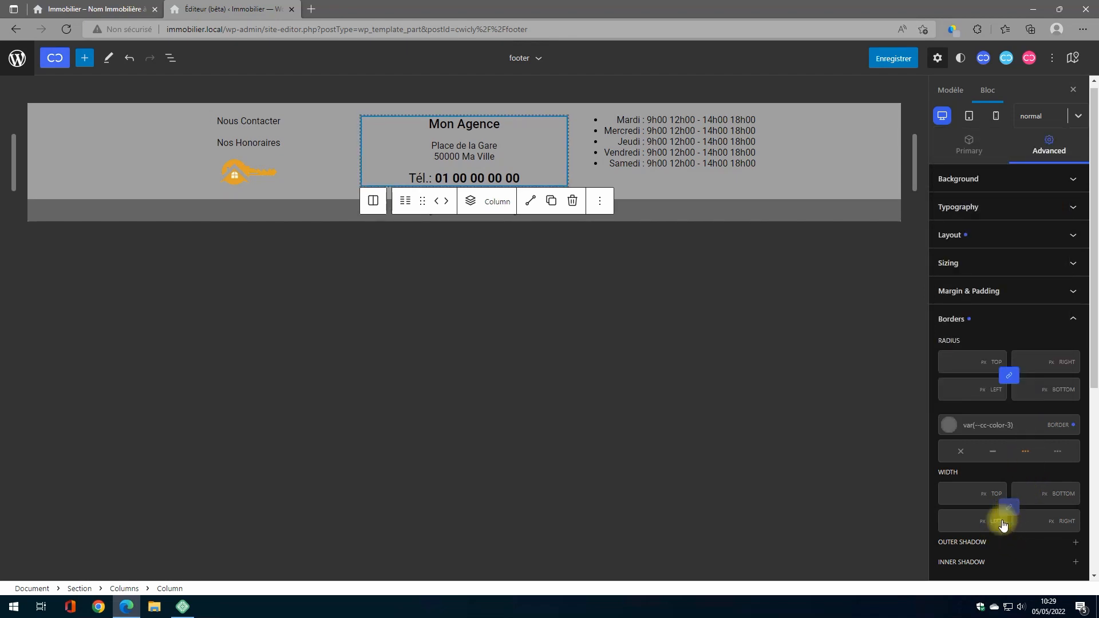
Set the Mon Agence column's border widths individually: top 0, bottom 0, left 1 and right 0
left_click(965, 500)
type("0")
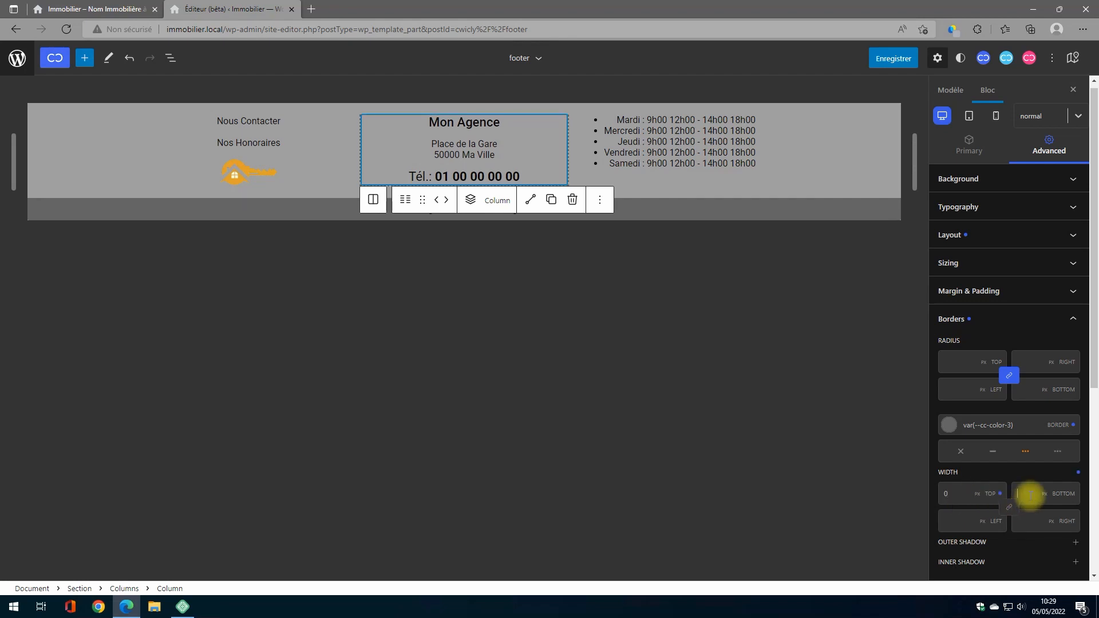
type("1")
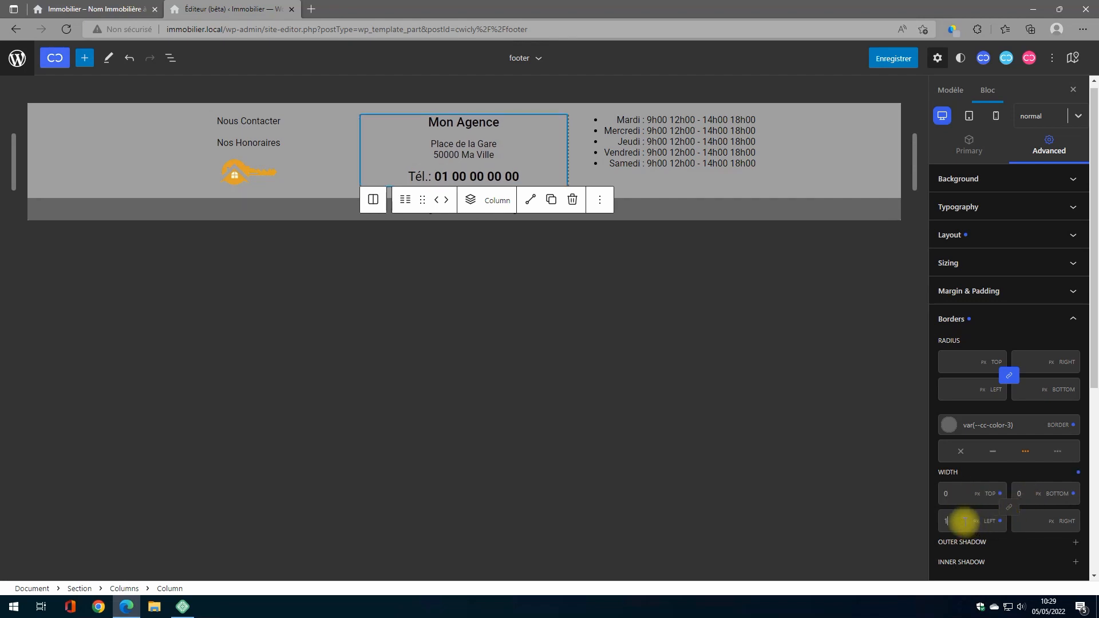
type("0")
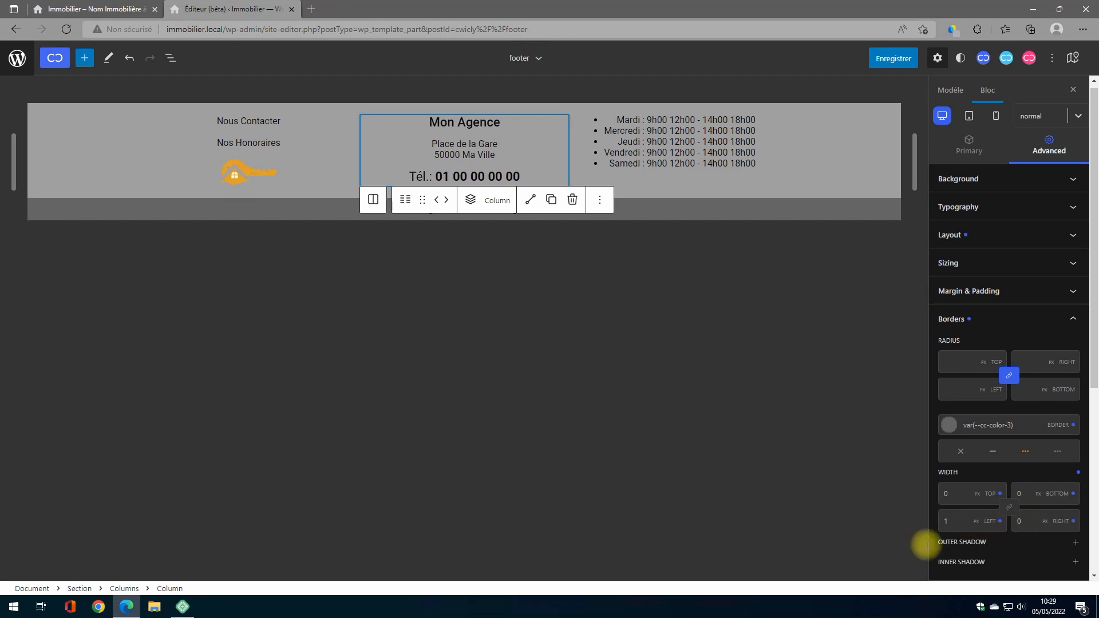
Give the opening hours column a dotted border in the dark grey global colour 616161
left_click(744, 179)
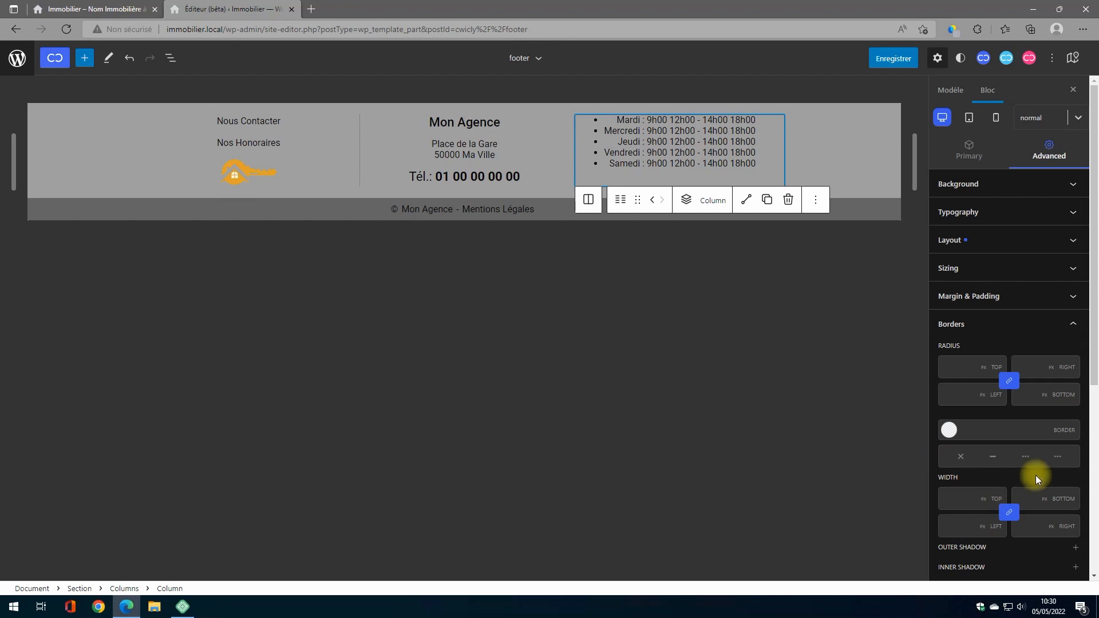
left_click(949, 430)
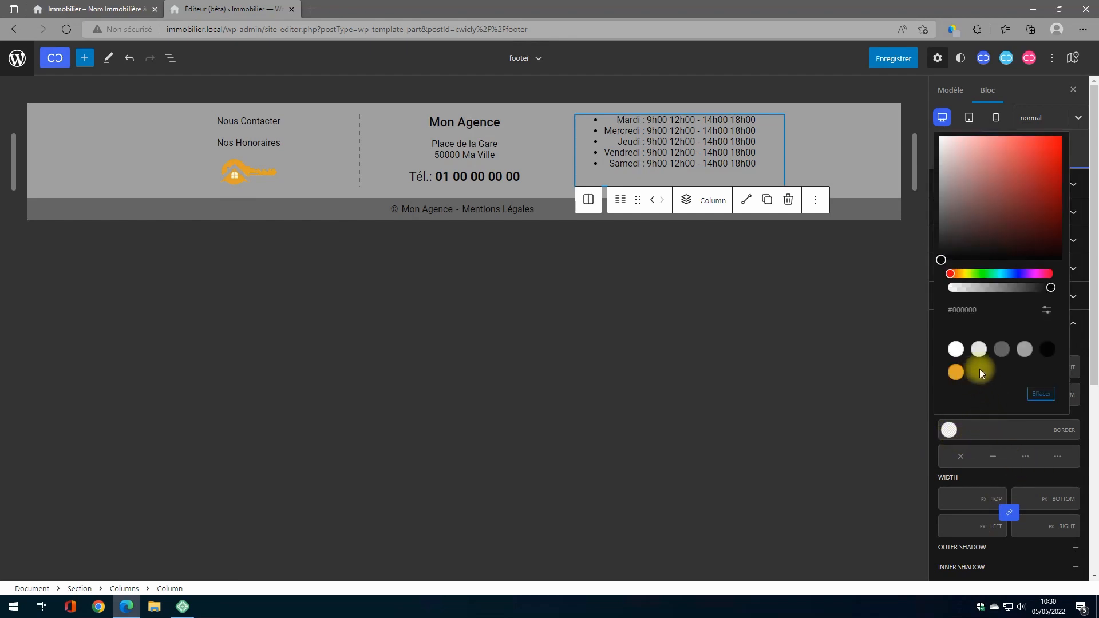
left_click(1002, 349)
left_click(1024, 456)
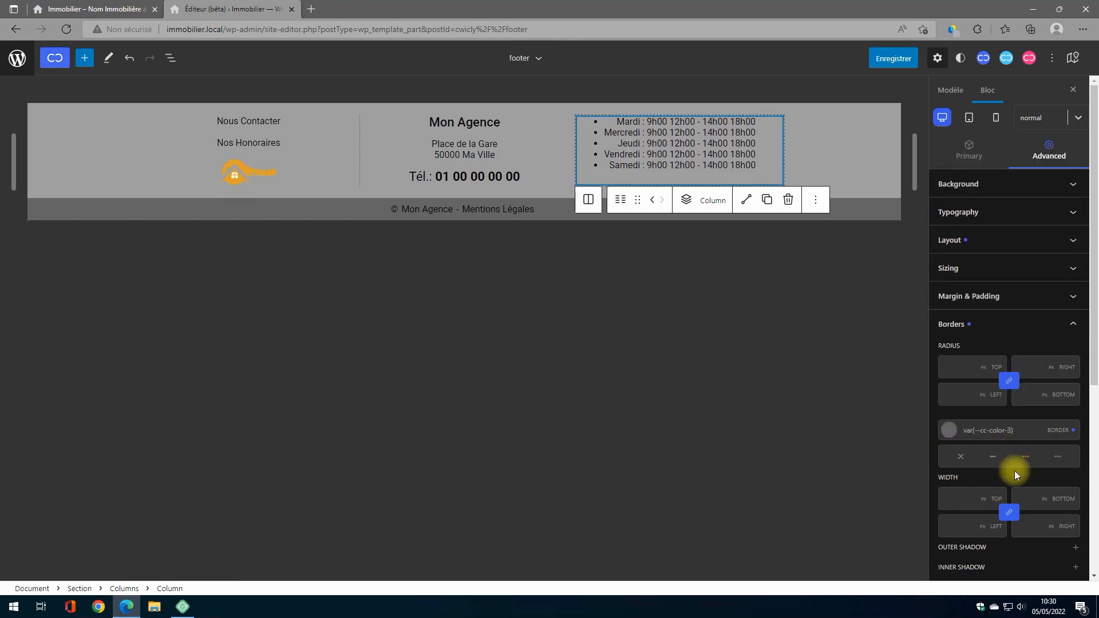
Set the opening hours column's unlinked border widths to top 0, bottom 0, left 1 and right 0, and save the footer
left_click(1009, 512)
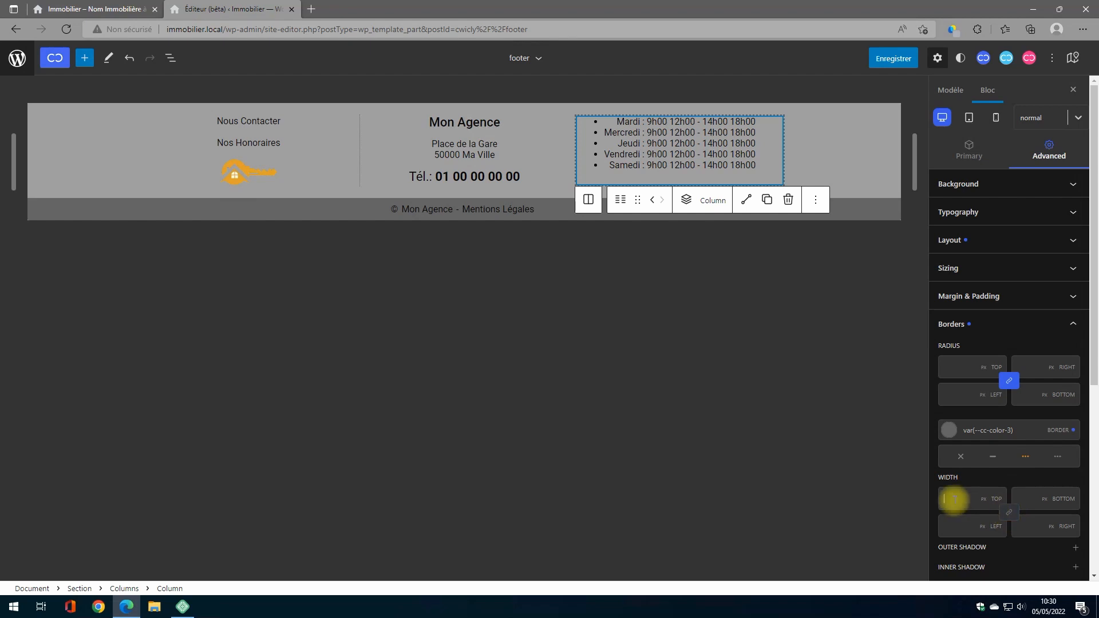
type("0")
left_click(1018, 498)
type("0")
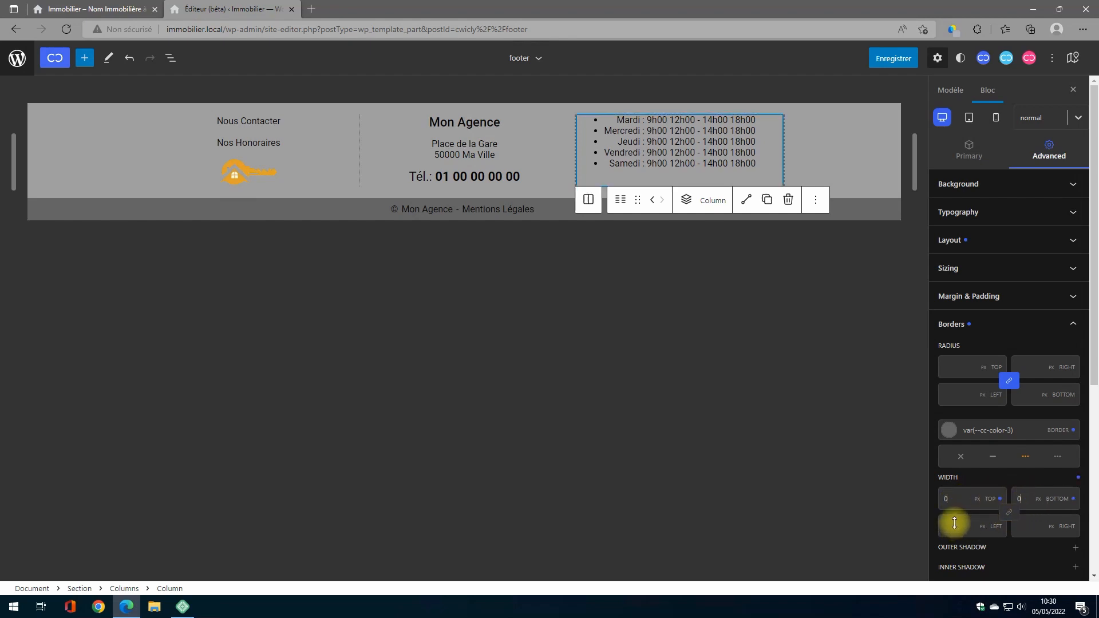
left_click(954, 523)
type("1")
left_click(1032, 526)
type("0")
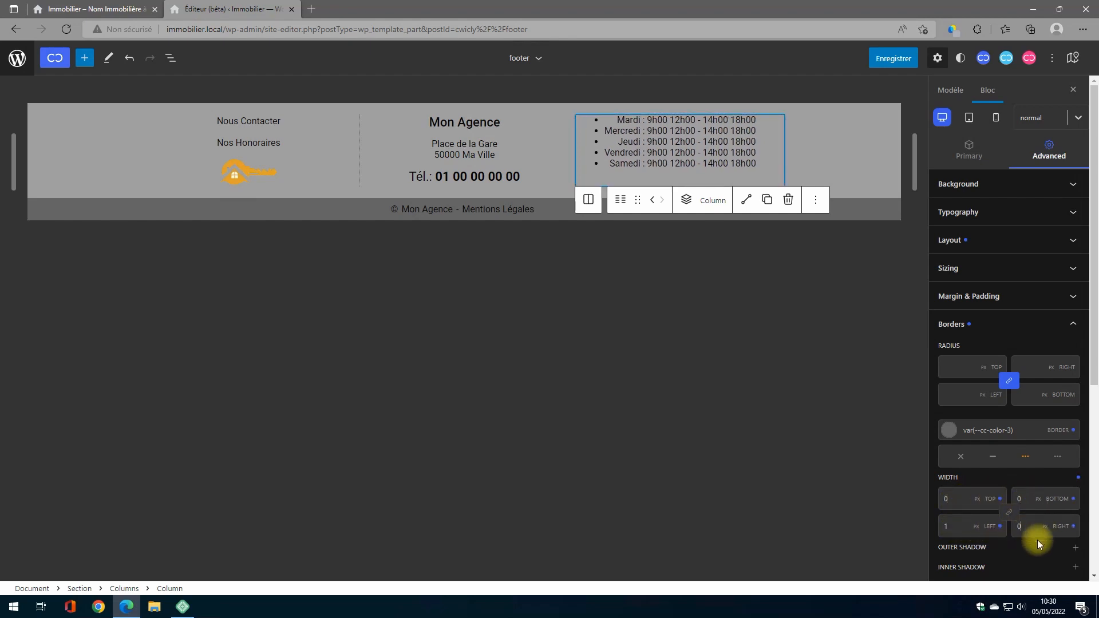
left_click(891, 58)
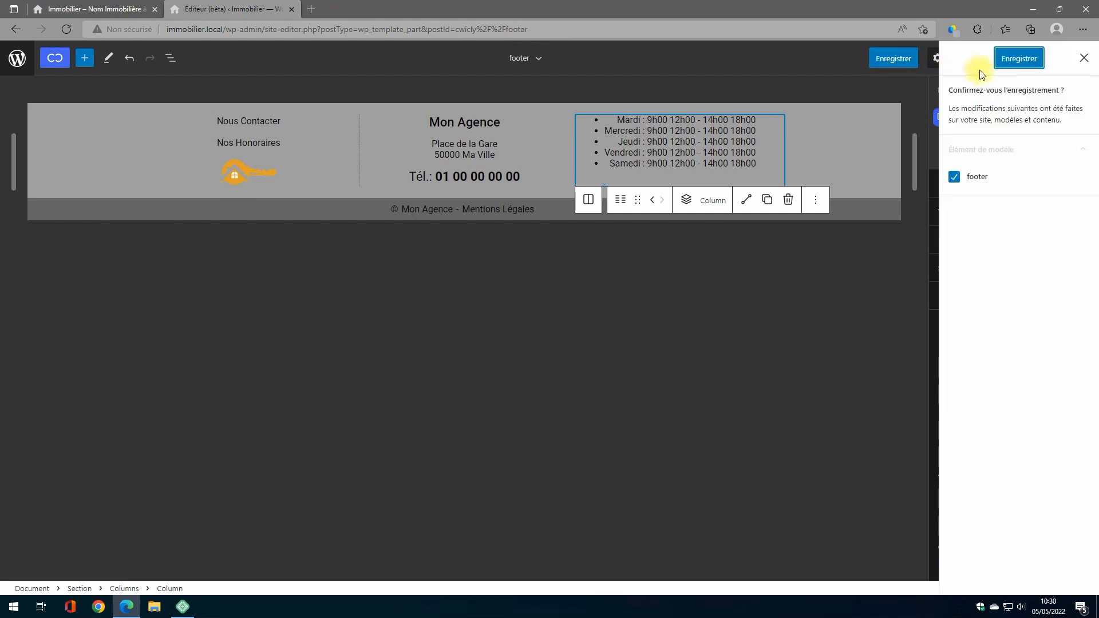
left_click(1007, 59)
Give the upper footer section a solid border in the orange global colour
left_click(248, 143)
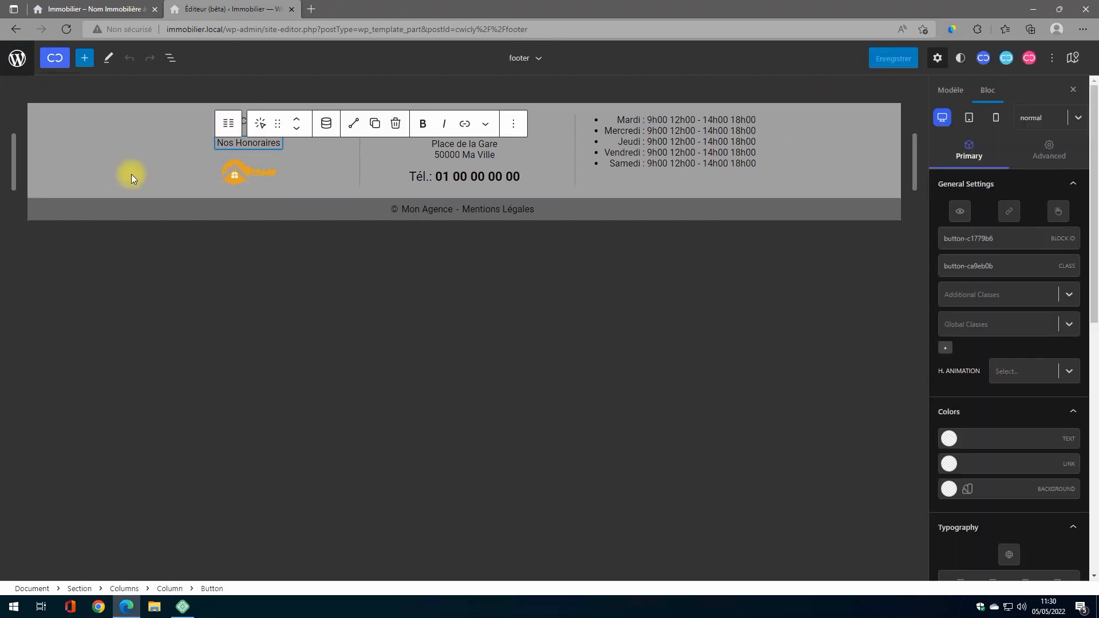
left_click(843, 147)
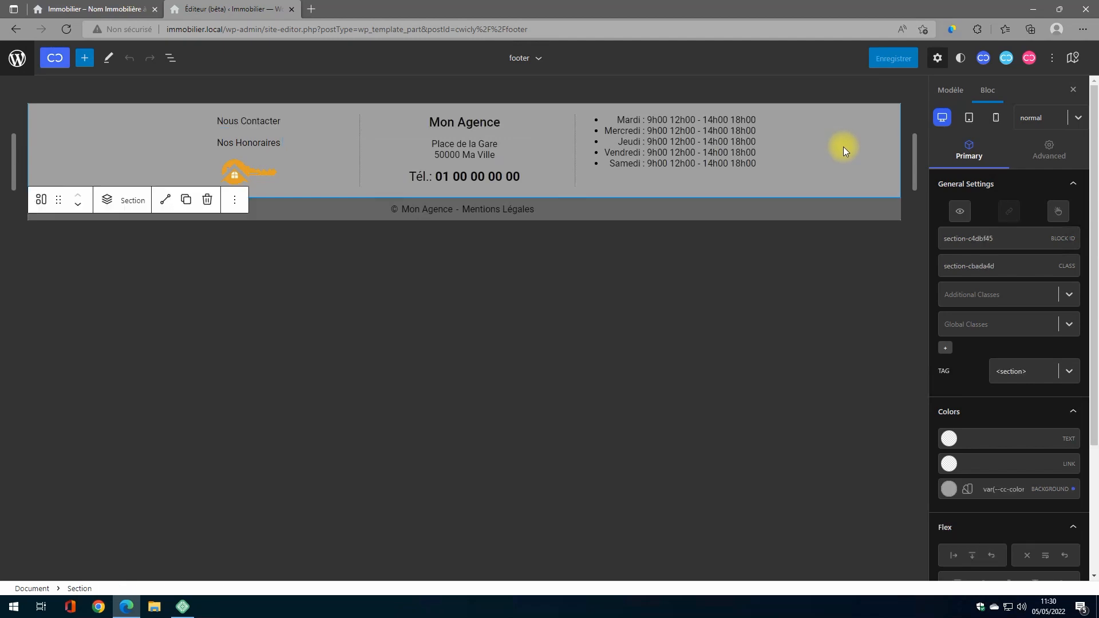
left_click(1053, 154)
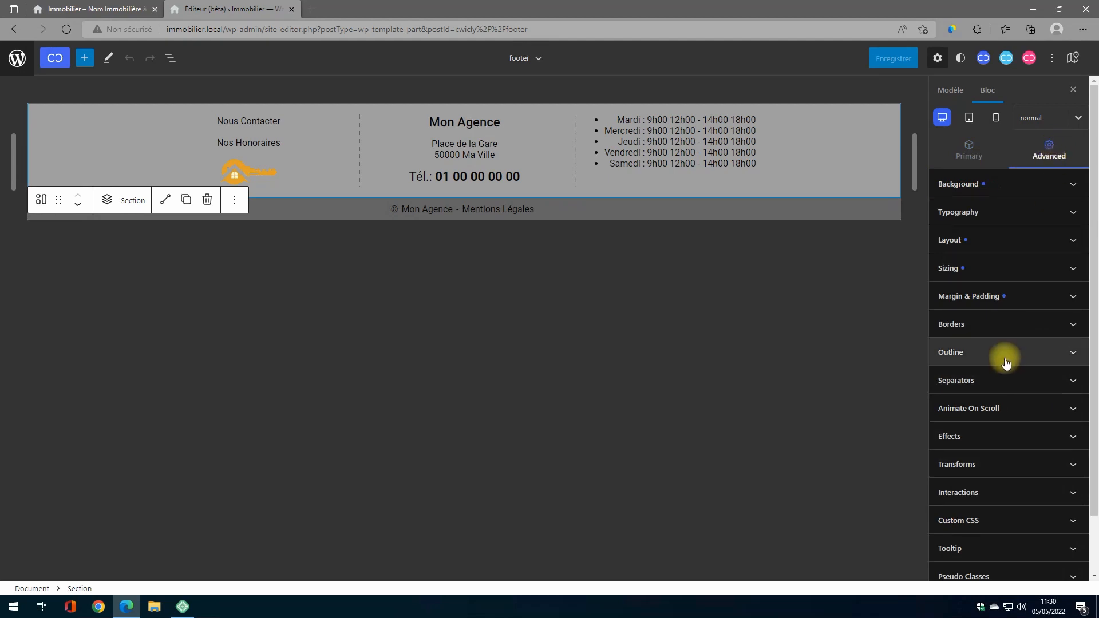
left_click(1003, 324)
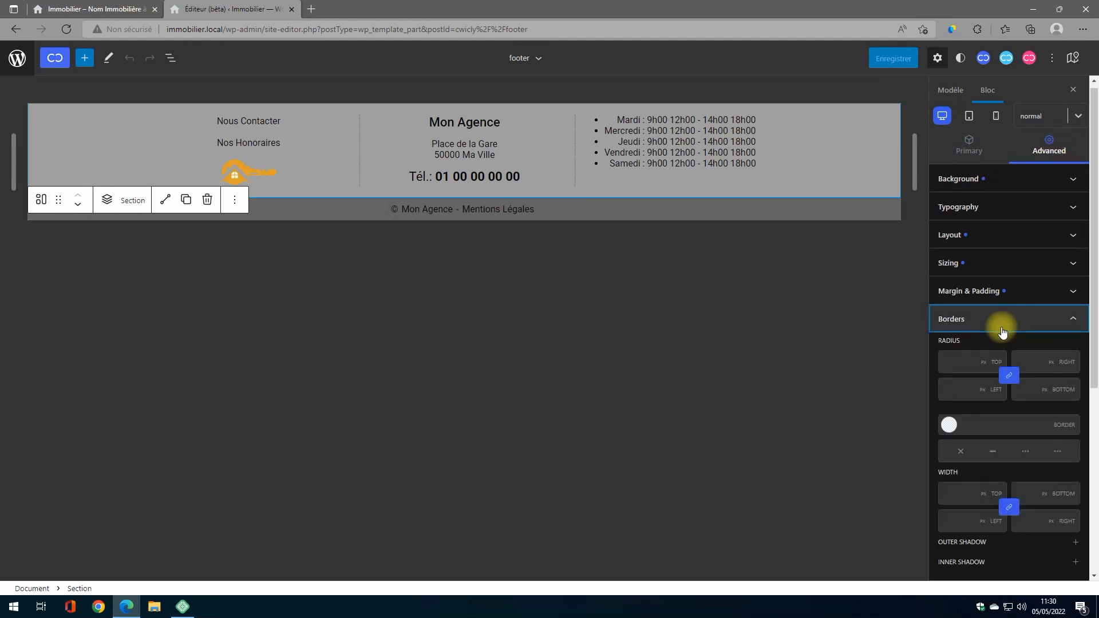
left_click(949, 425)
left_click(955, 367)
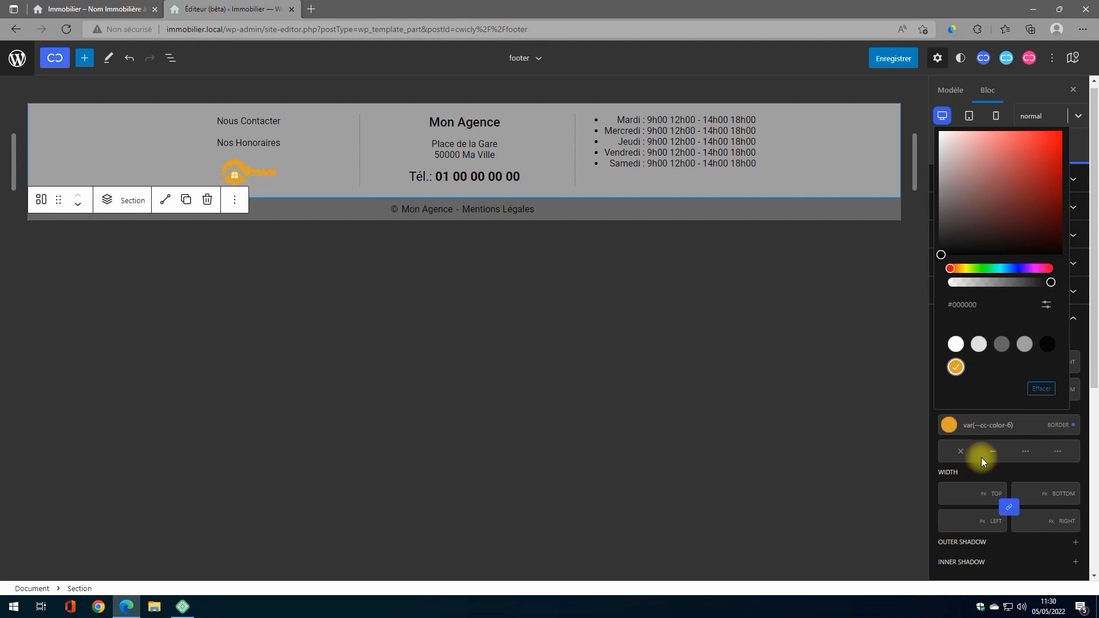
left_click(949, 424)
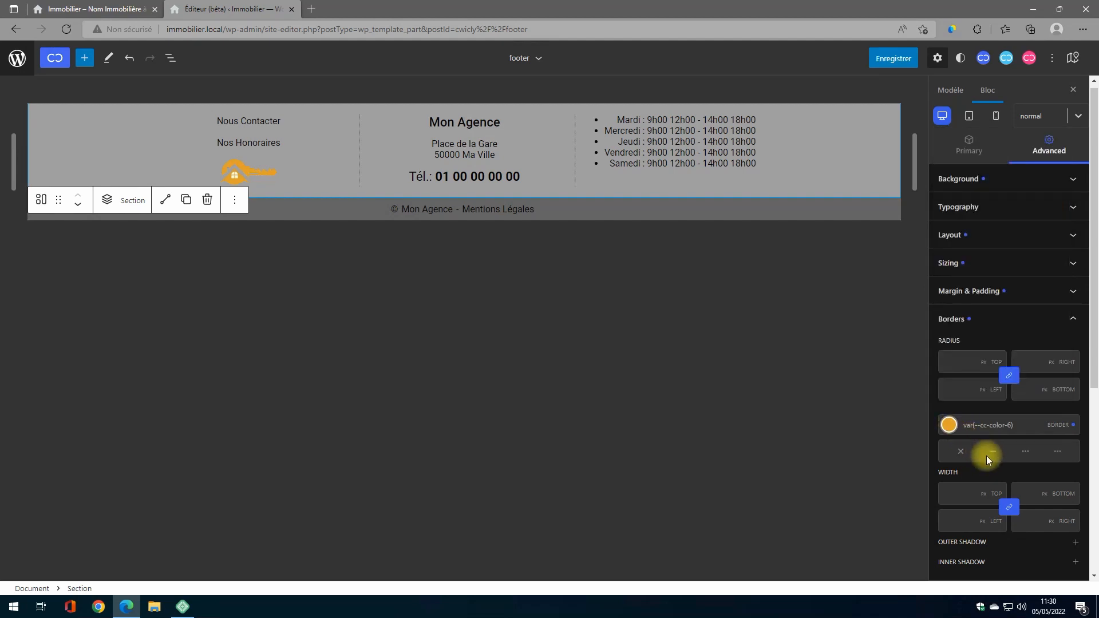
left_click(990, 451)
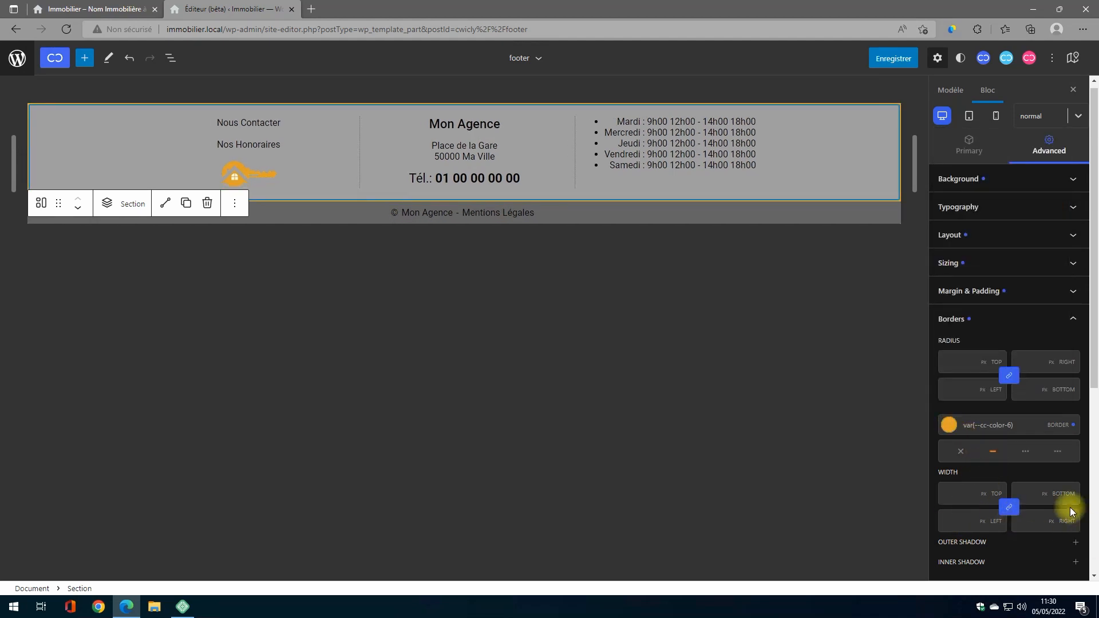
Set the upper section's unlinked border widths to top 2, bottom 2, left 0 and right 0, and save the footer
scroll(1067, 508, "down", 1)
left_click(1009, 433)
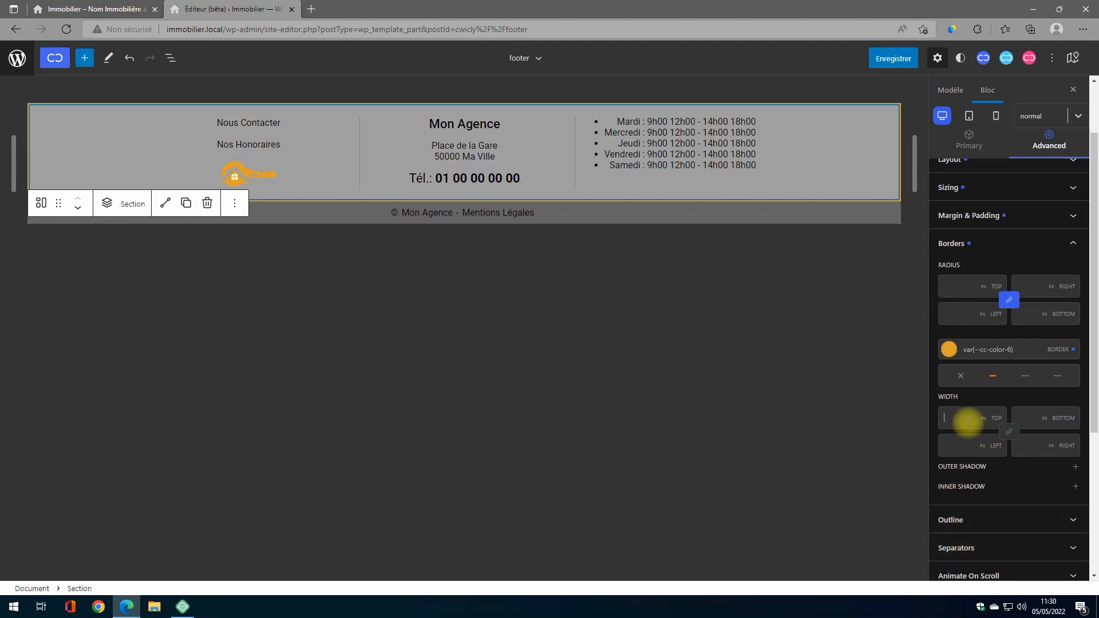
type("22")
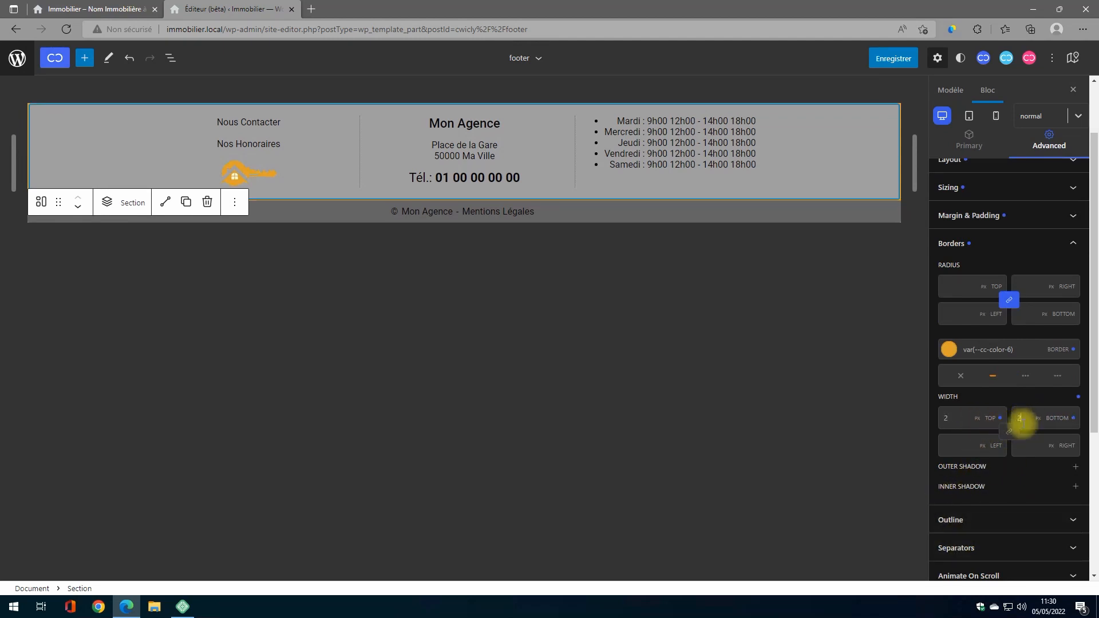
left_click(958, 445)
type("0")
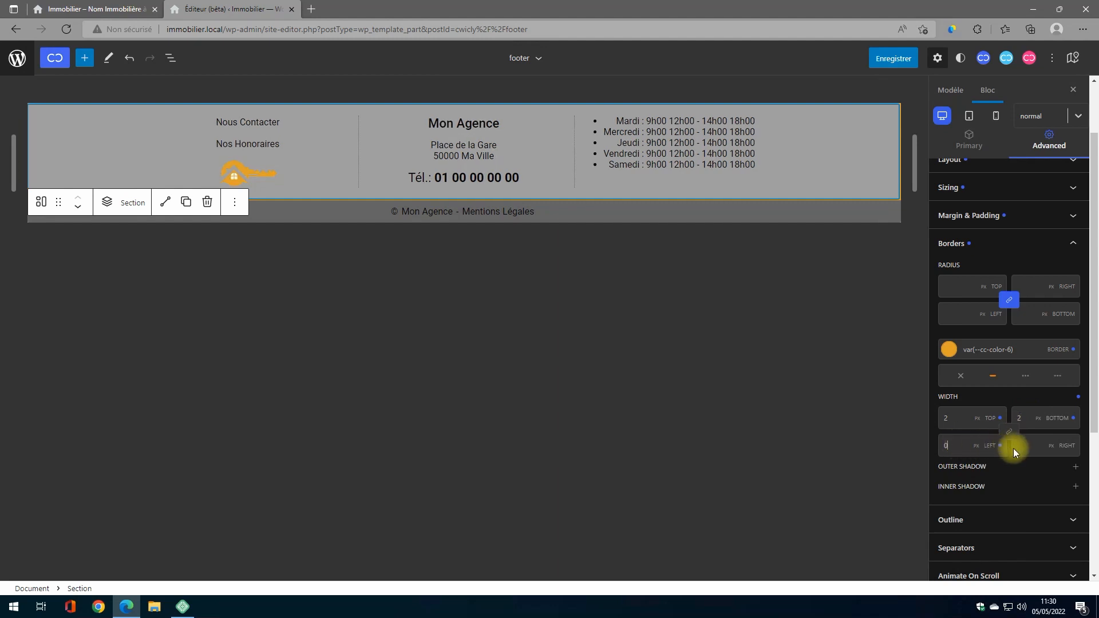
type("0")
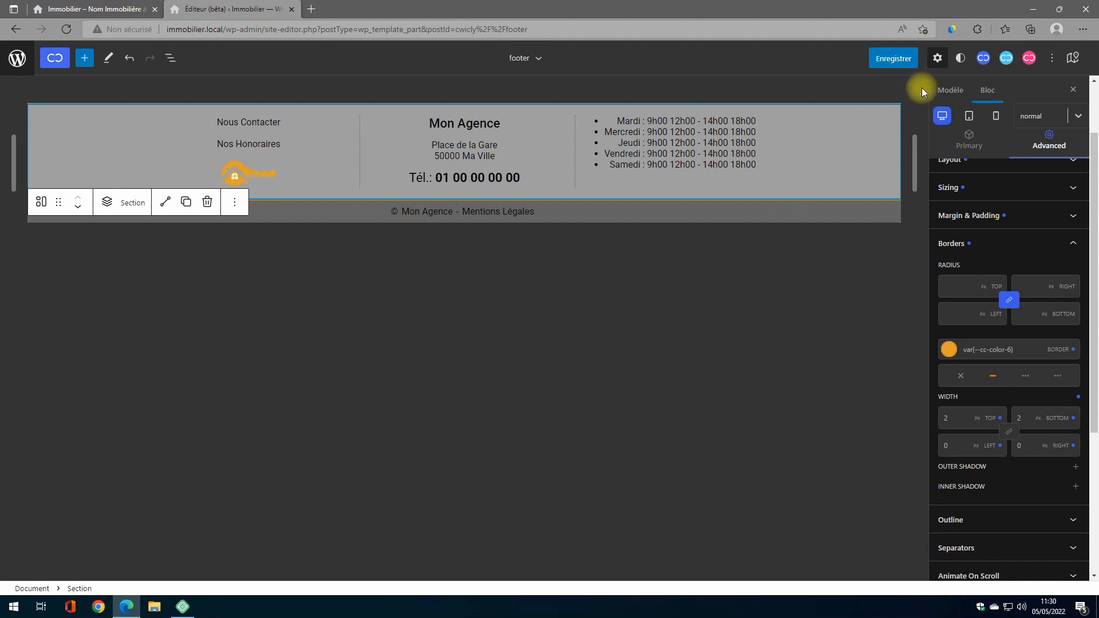
left_click(892, 57)
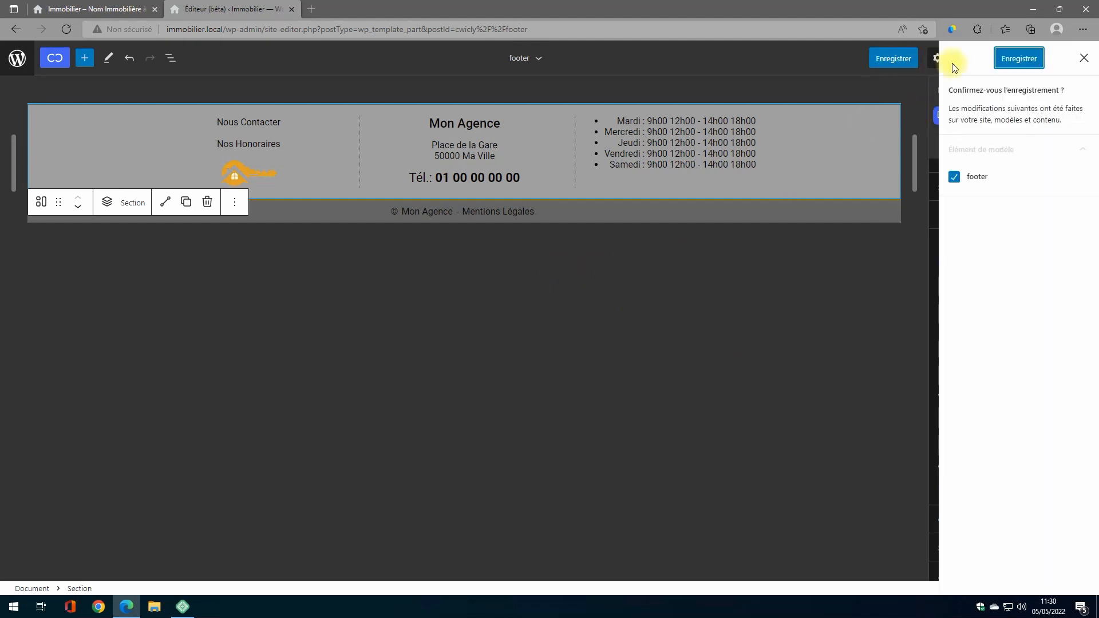
left_click(999, 58)
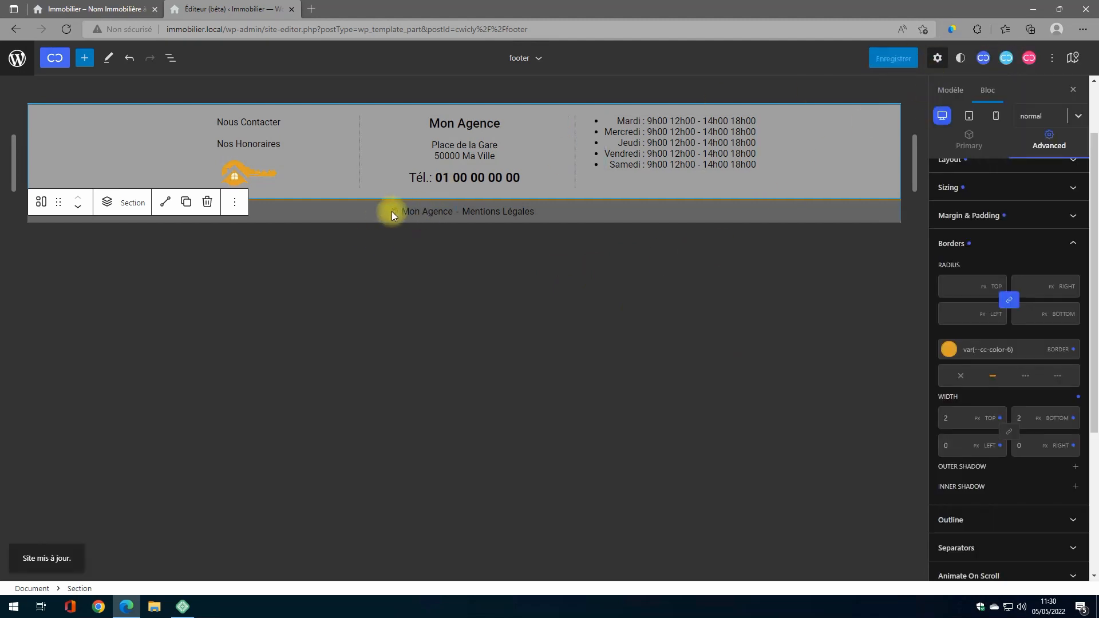
Duplicate the © paragraph in the legal bar and clear the copy's text
left_click(394, 211)
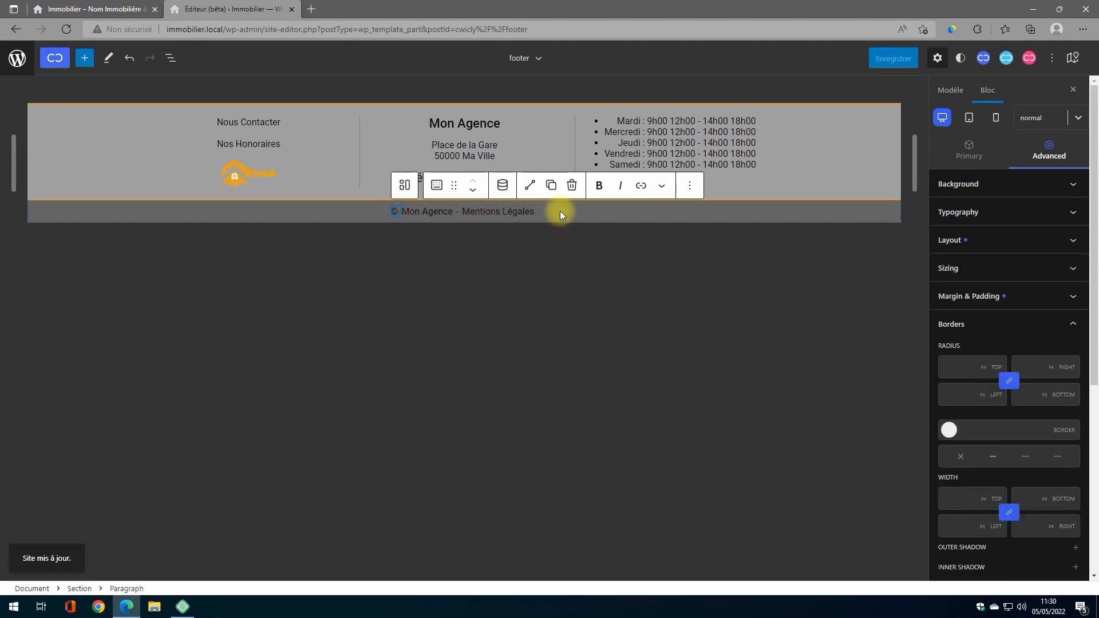
left_click(689, 187)
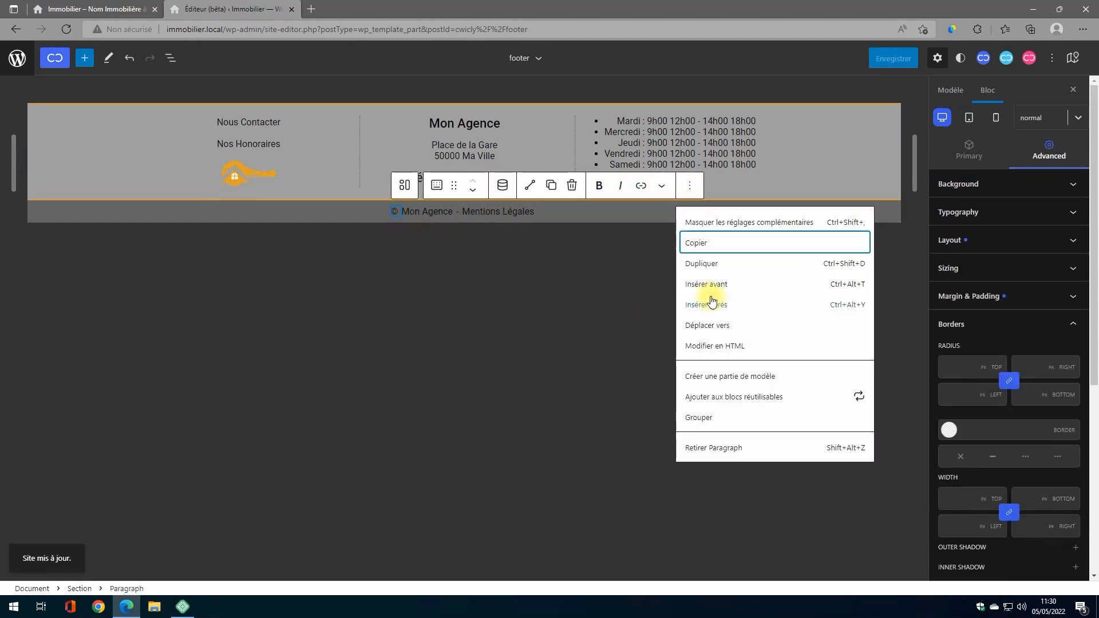
left_click(710, 263)
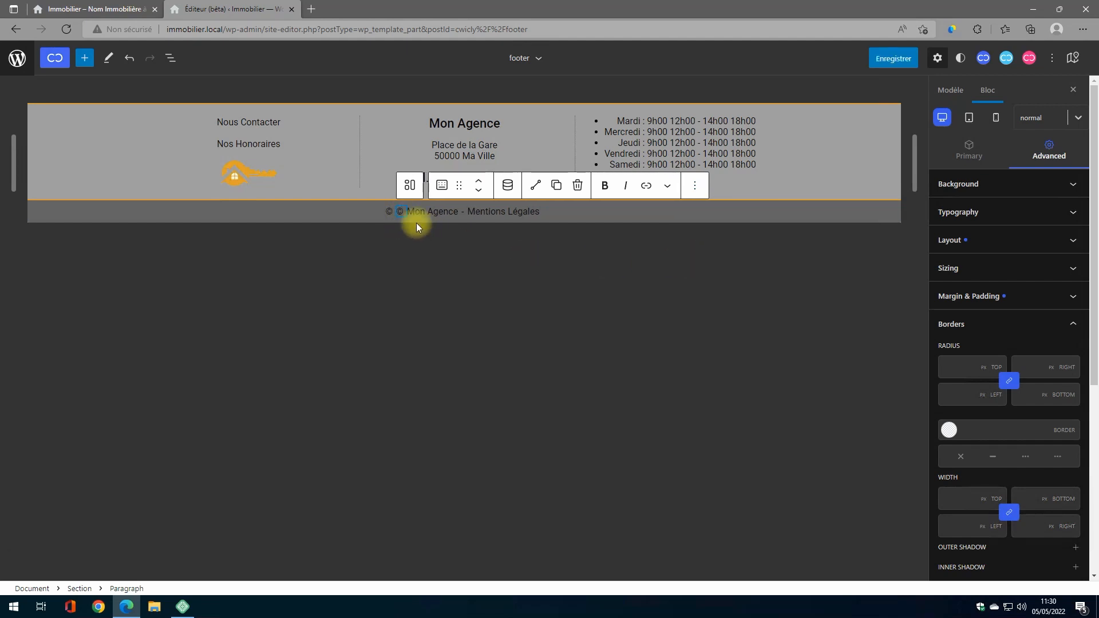
key("BackSpace")
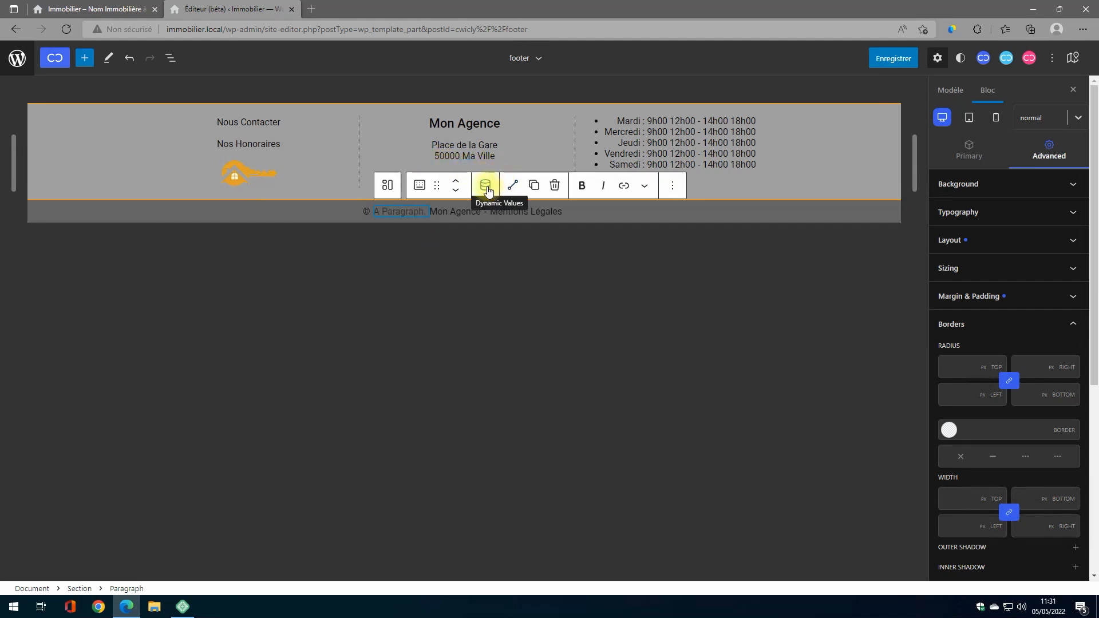
Bind the emptied legal bar paragraph to the WordPress dynamic value Custom Current Date
left_click(485, 186)
left_click(626, 247)
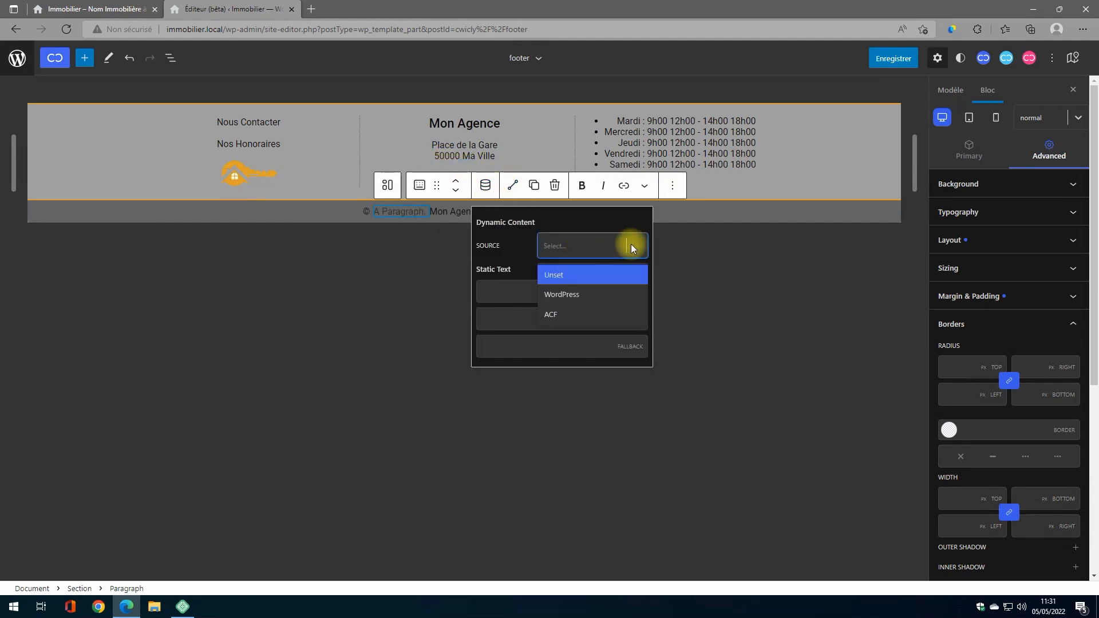
left_click(602, 295)
left_click(572, 276)
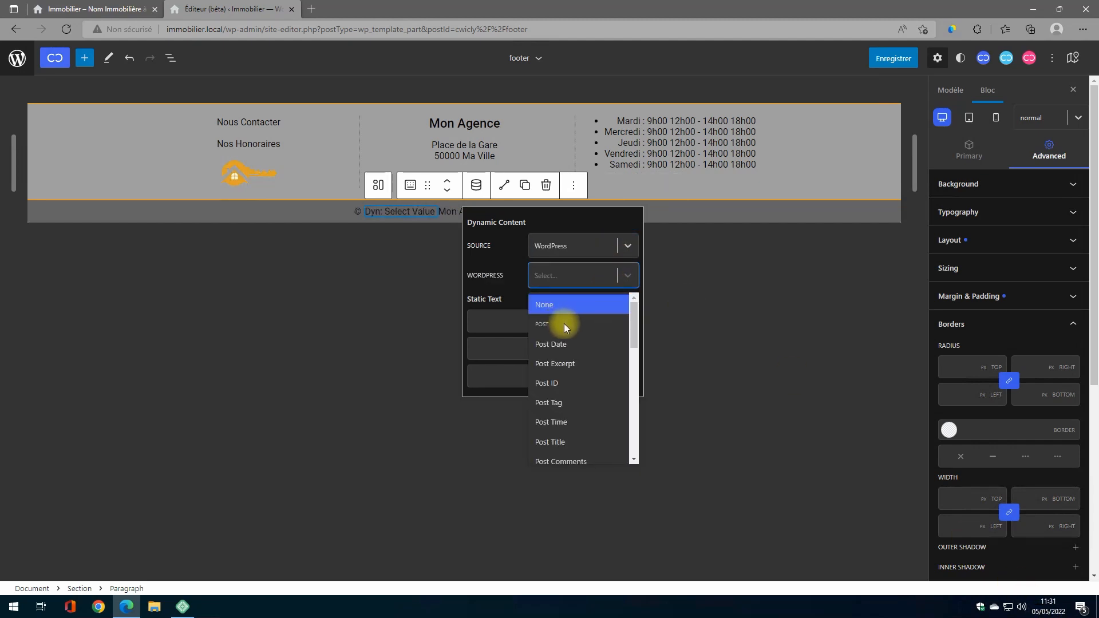
scroll(563, 329, "down", 3)
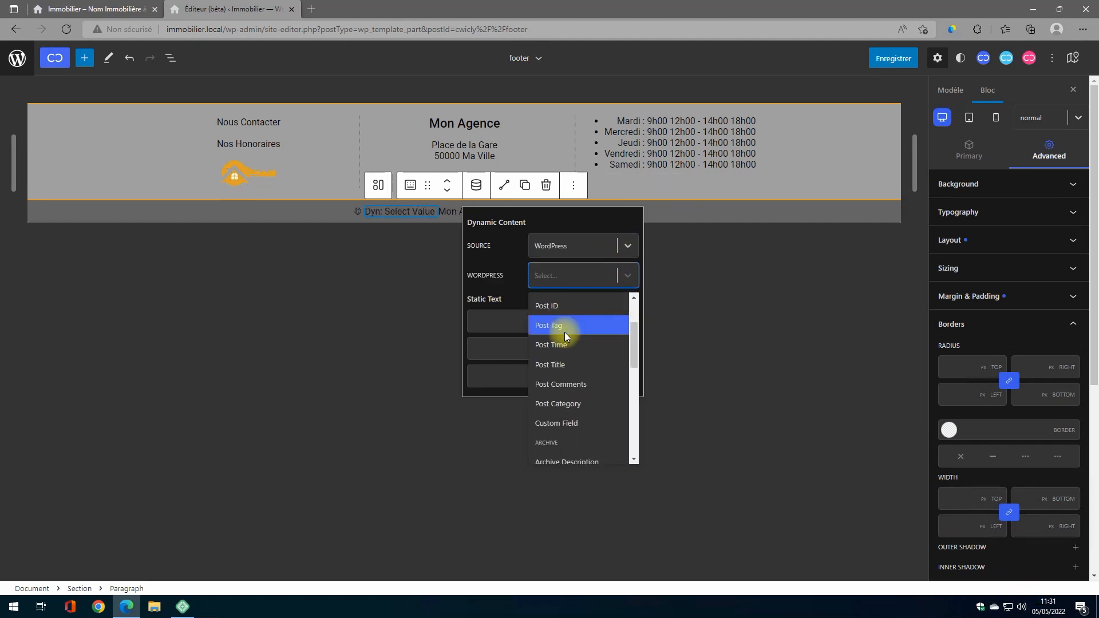
scroll(566, 336, "down", 4)
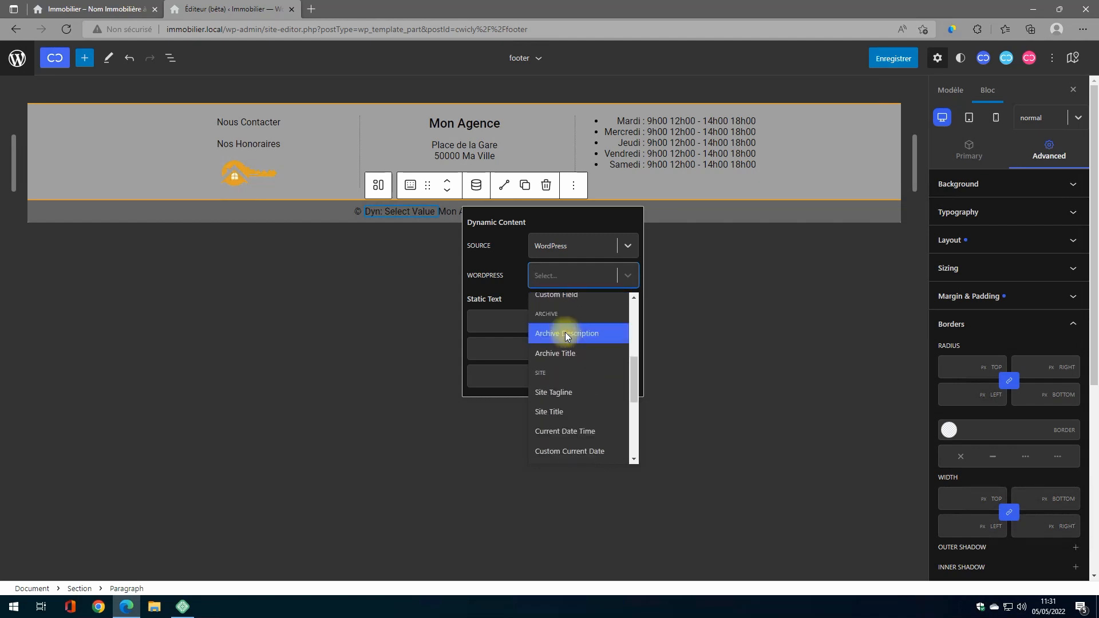
scroll(569, 350, "down", 1)
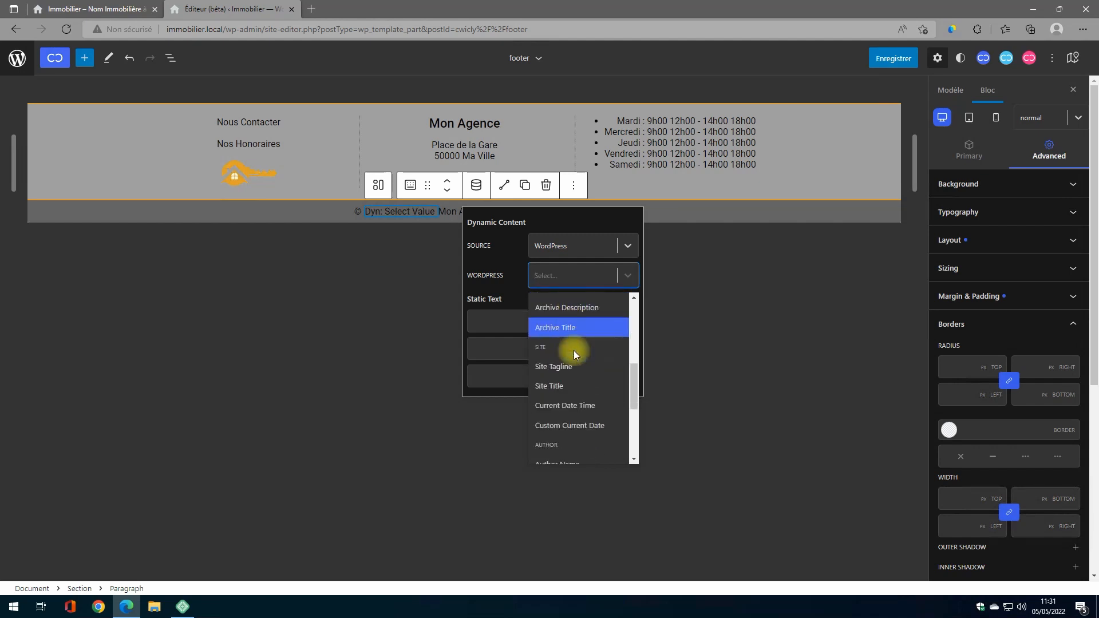
left_click(575, 425)
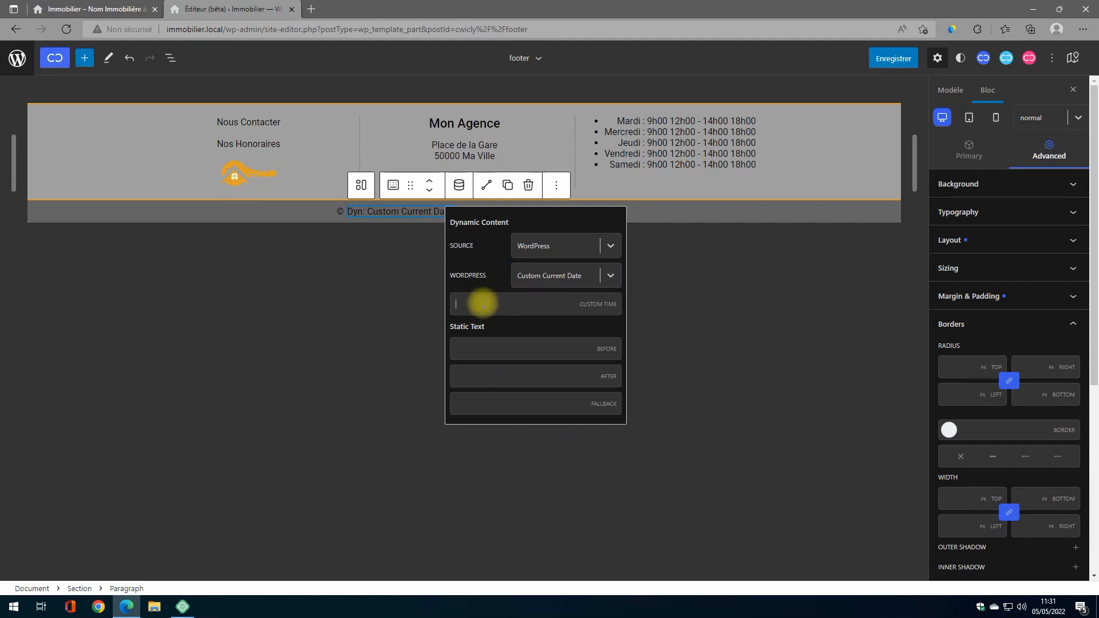
Set the dynamic date's custom time format to Y and save the footer
type("Y")
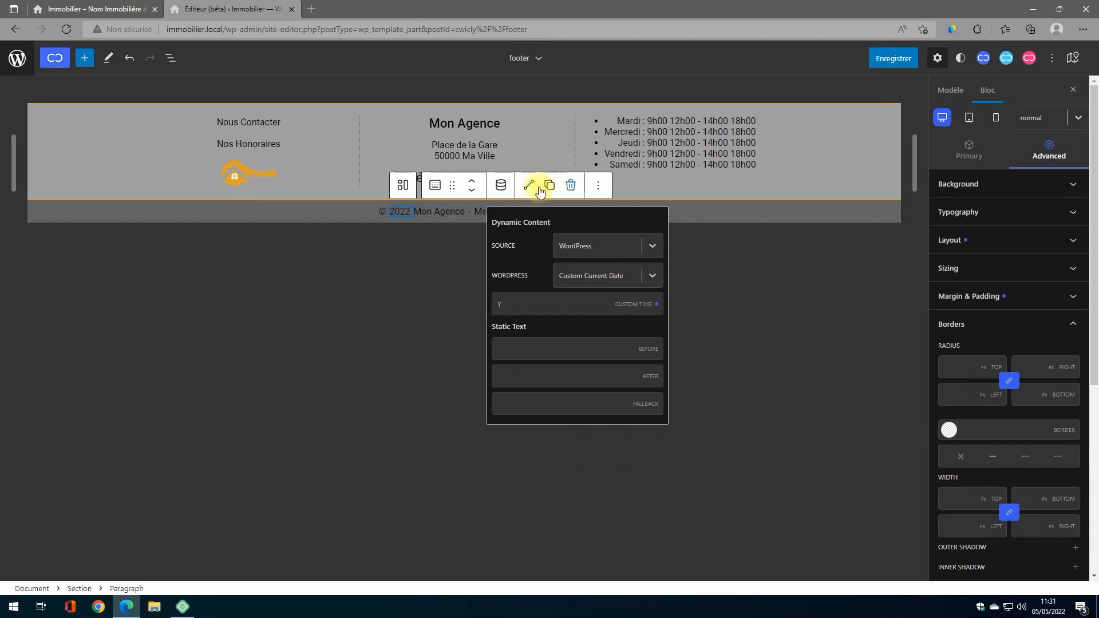
left_click(501, 184)
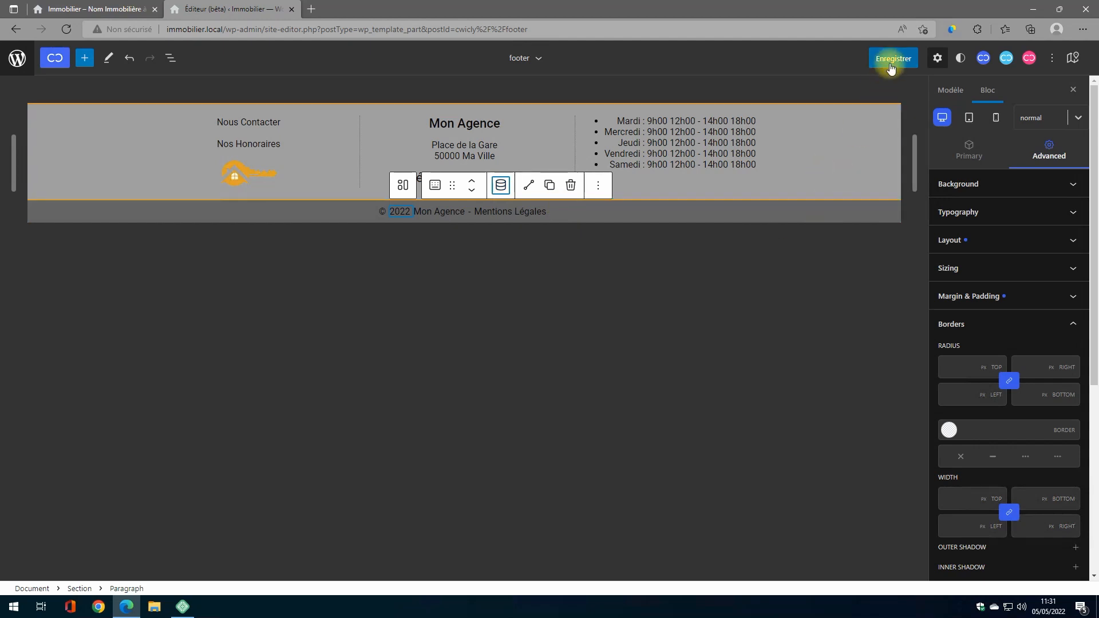
left_click(891, 60)
left_click(1027, 60)
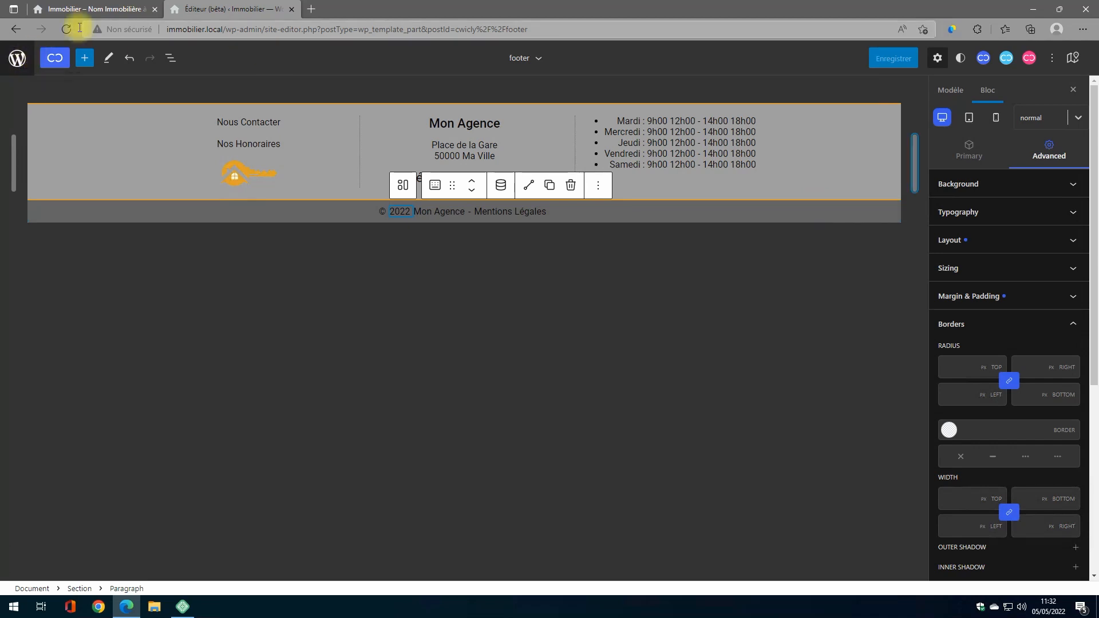
Open the Page d'accueil template for editing and switch its preview to desktop size
left_click(17, 59)
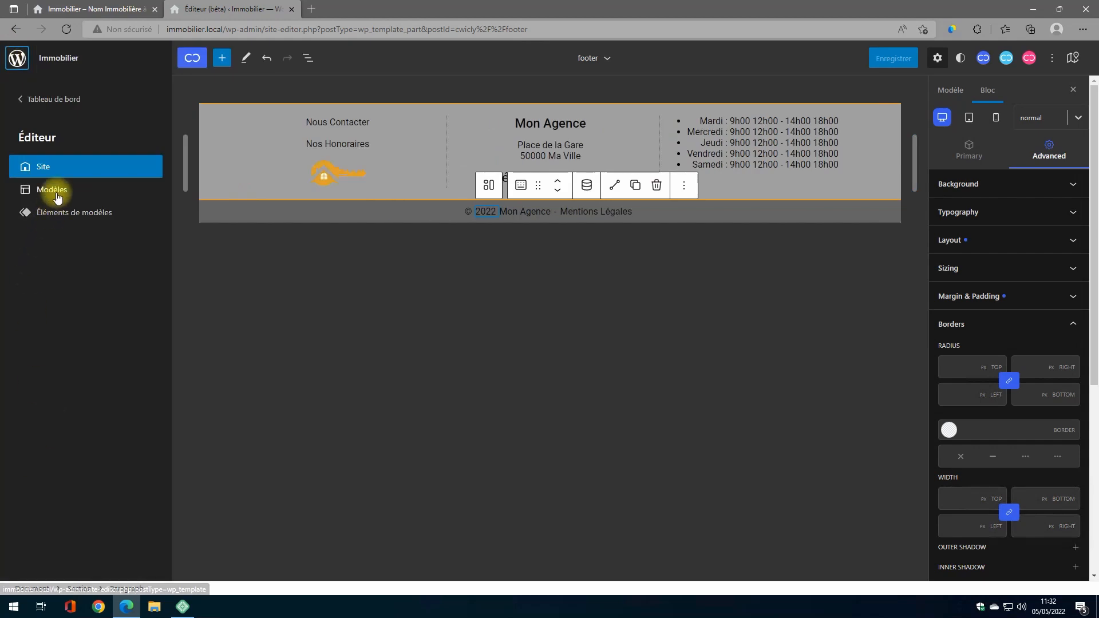
left_click(46, 190)
left_click(405, 182)
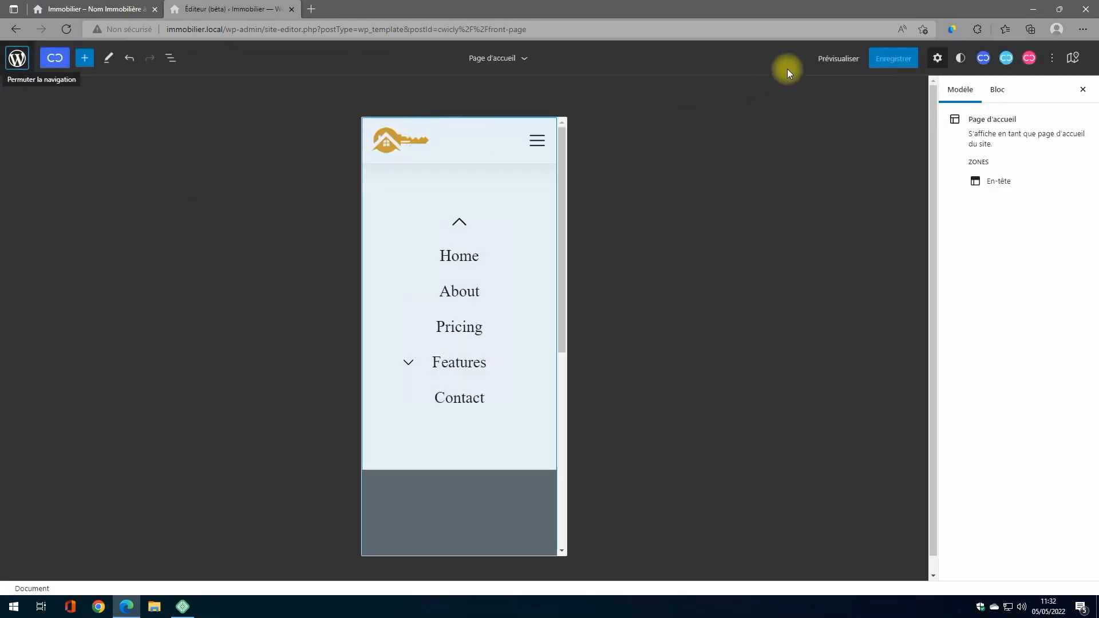
left_click(831, 60)
left_click(760, 94)
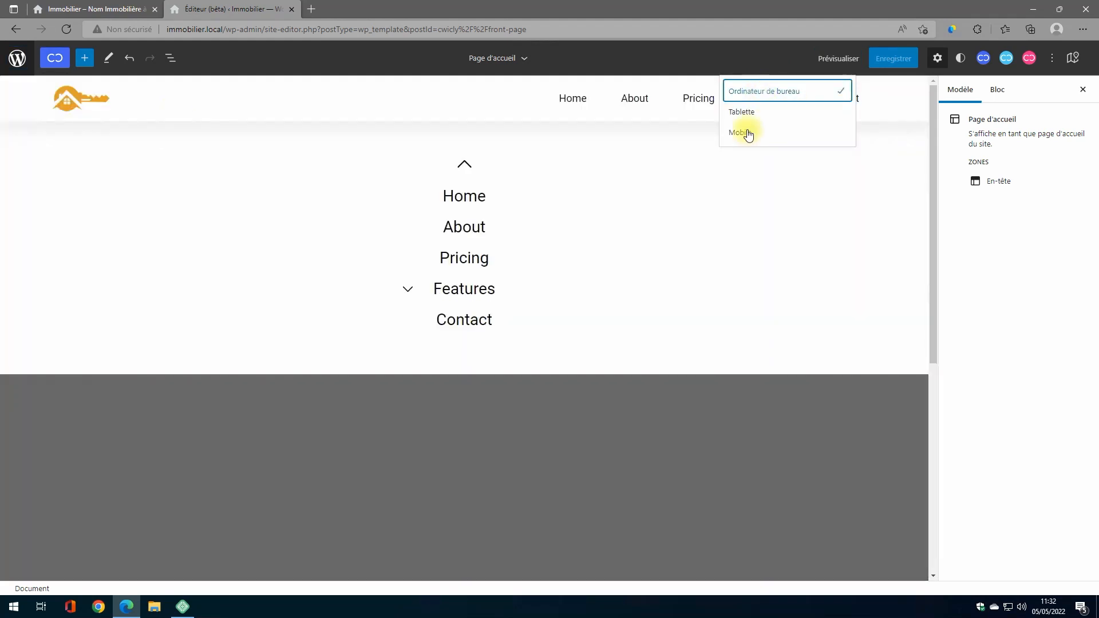
Insert a Pied de page block after the last section of the home page template
scroll(331, 248, "down", 5)
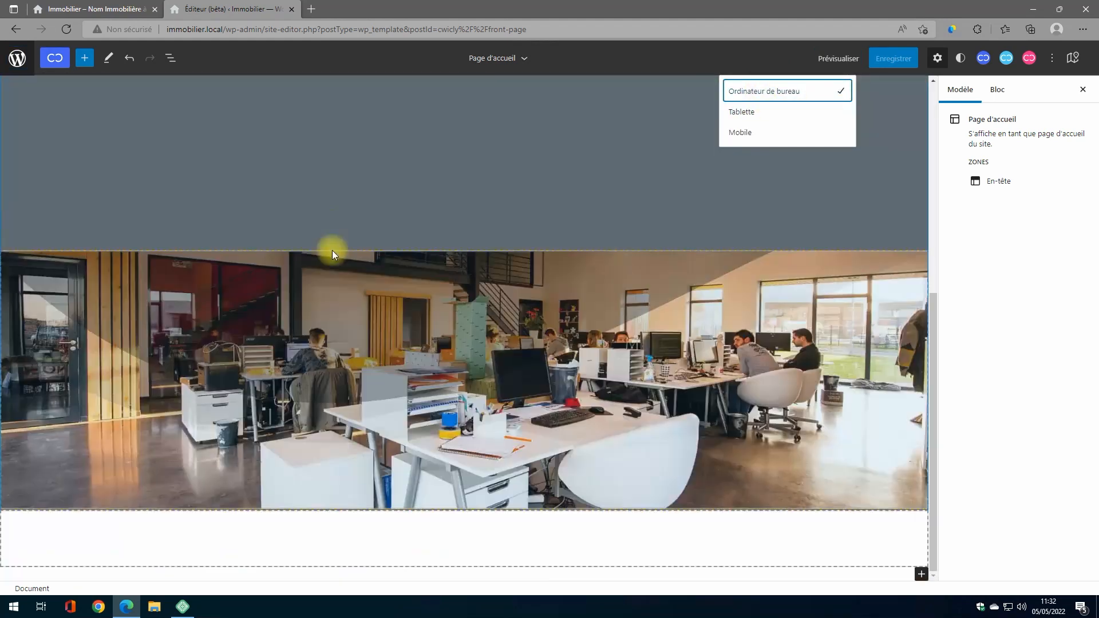
scroll(232, 196, "up", 5)
left_click(170, 57)
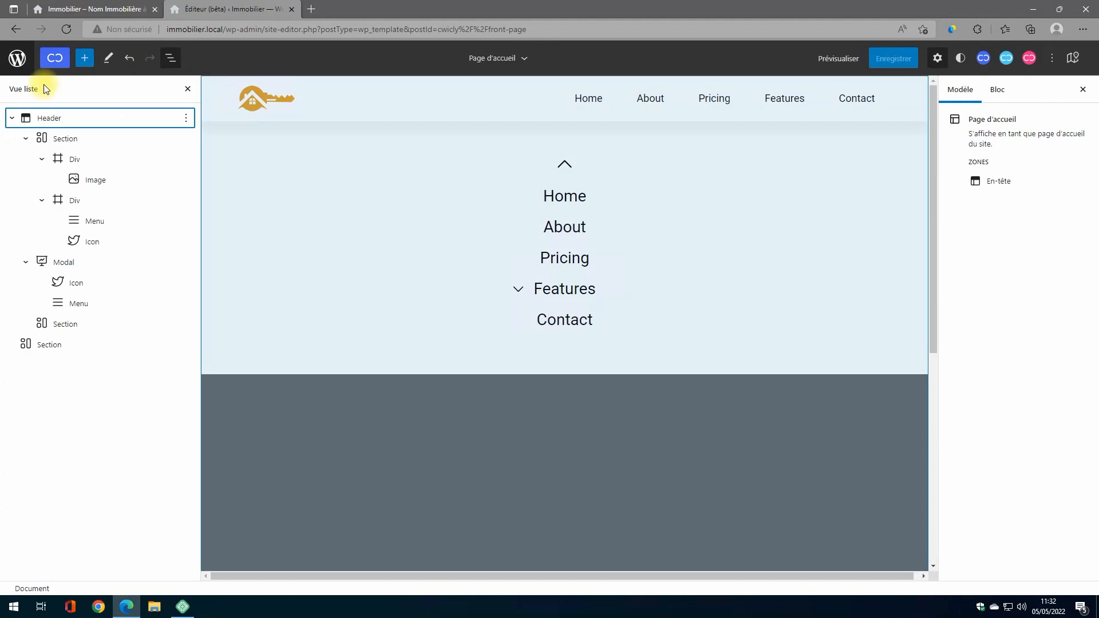
left_click(11, 119)
left_click(38, 140)
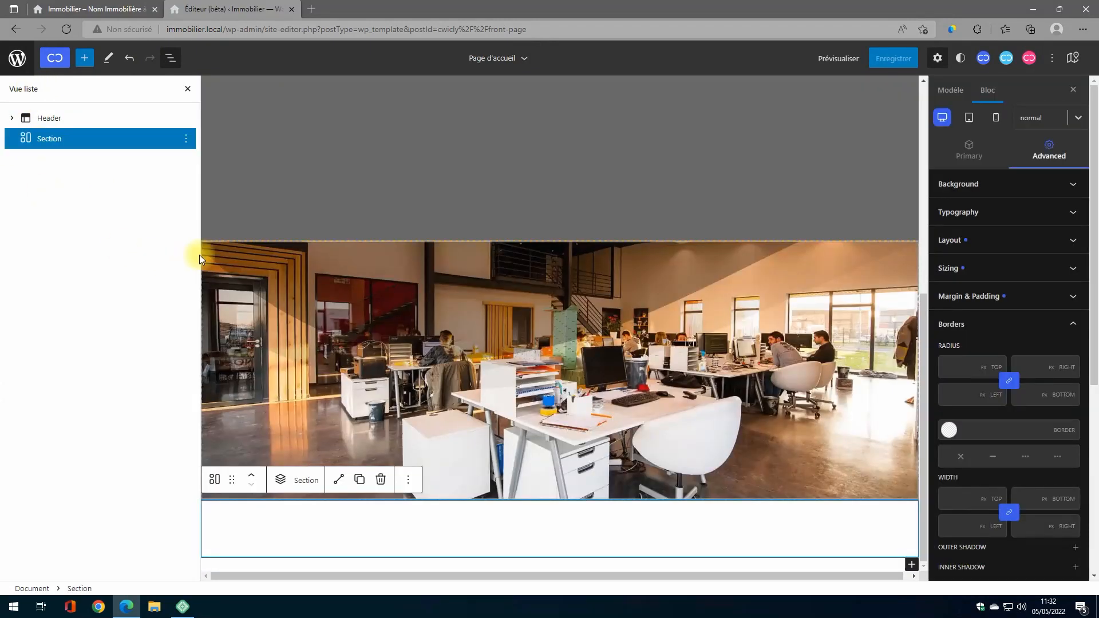
left_click(84, 57)
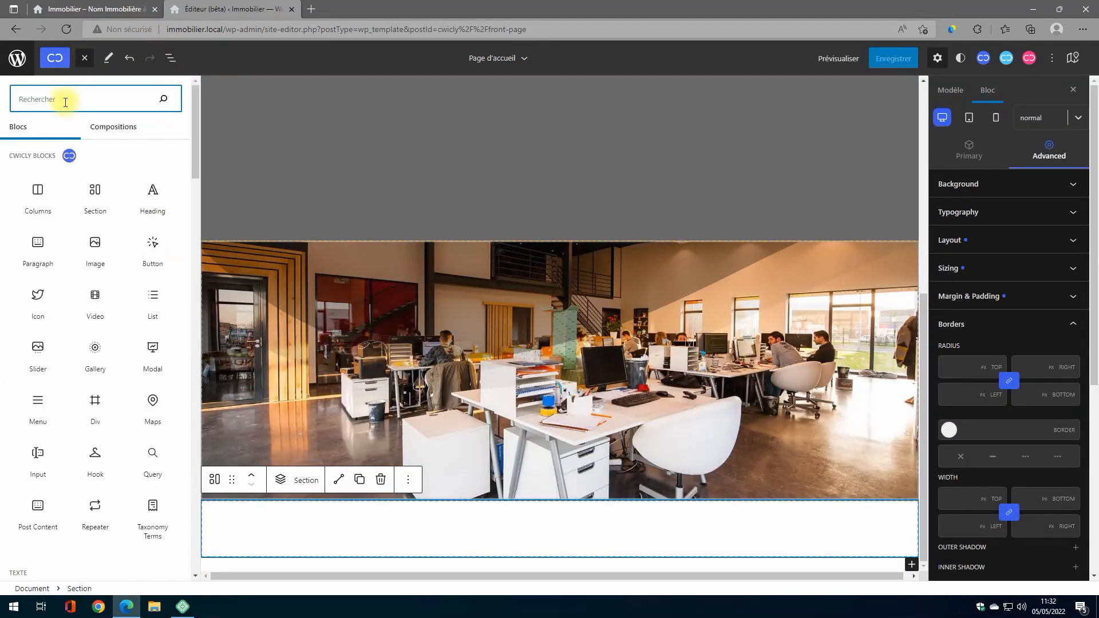
type("templa")
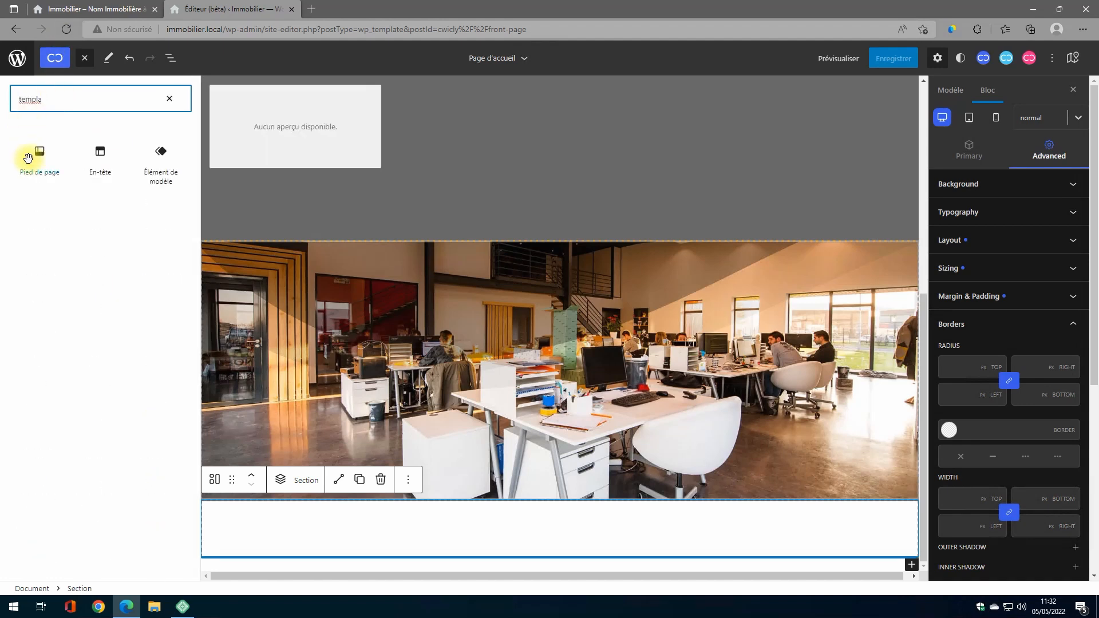
left_click(37, 159)
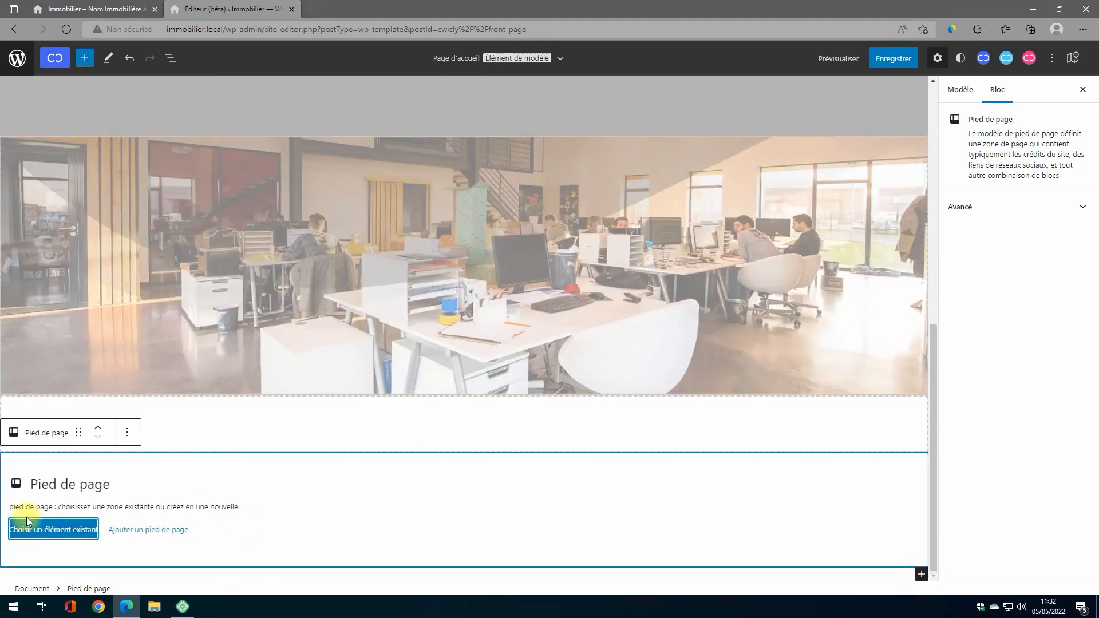
Assign the existing footer template part to the Pied de page block and save the home page template
left_click(27, 522)
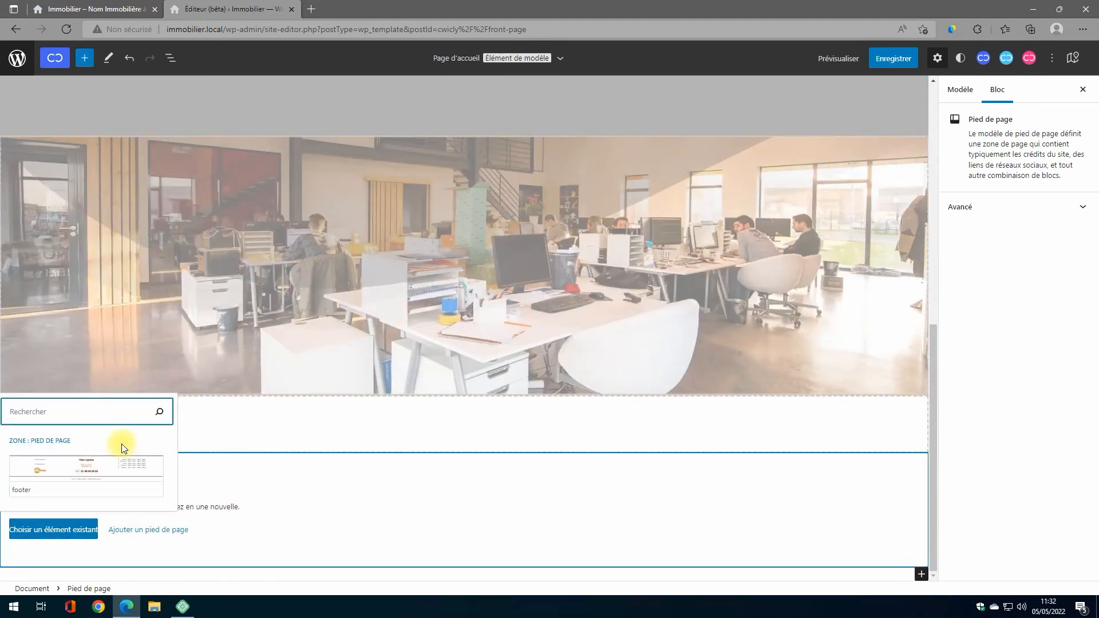
left_click(80, 466)
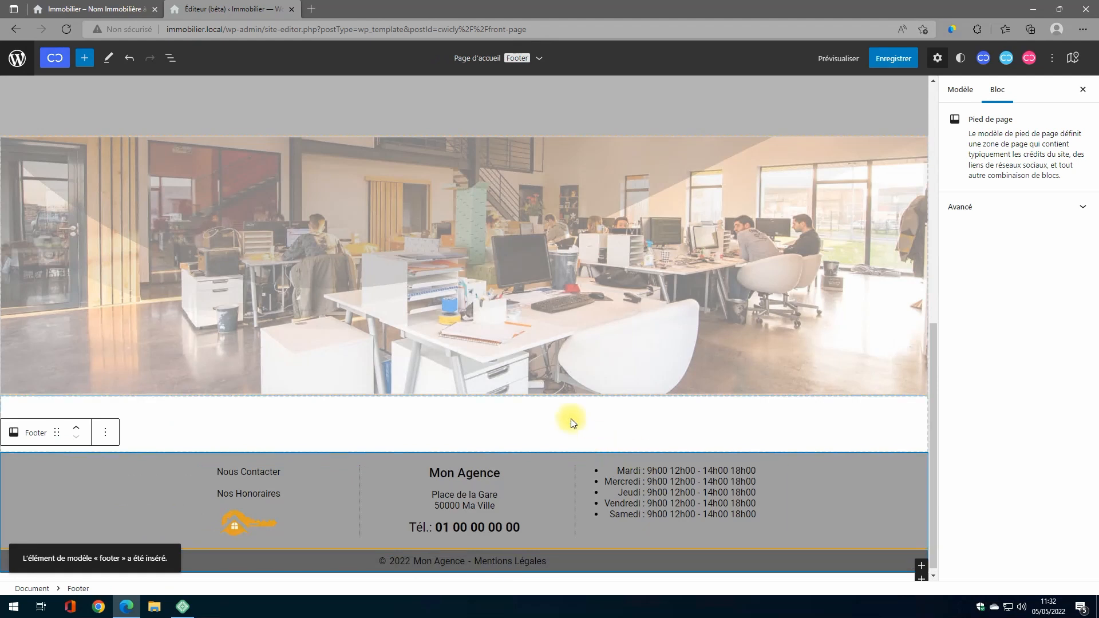
left_click(893, 58)
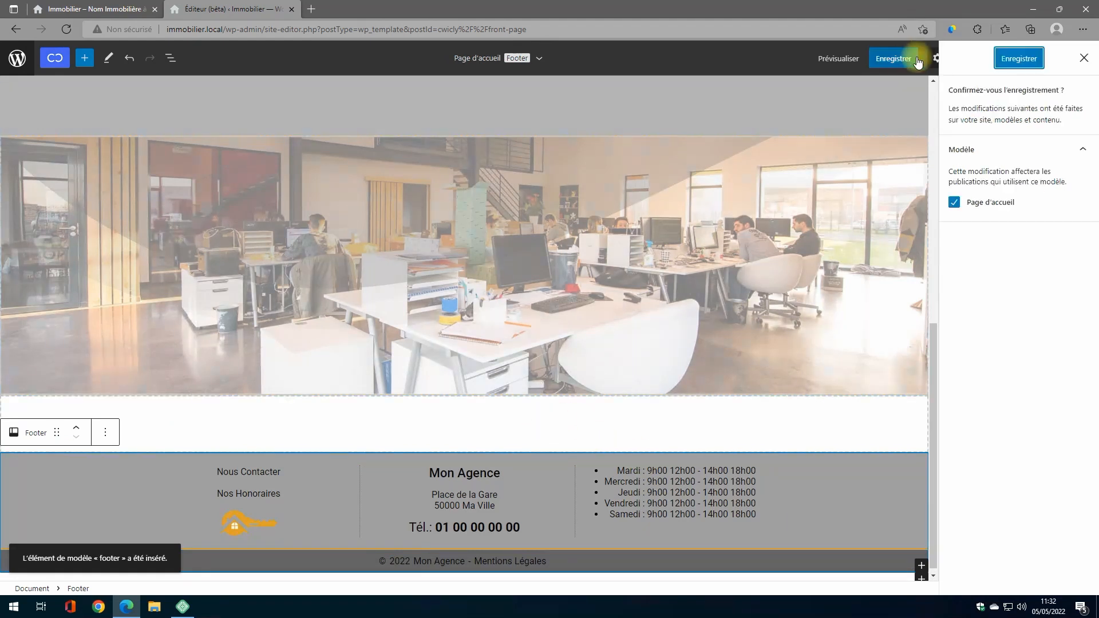
left_click(1006, 59)
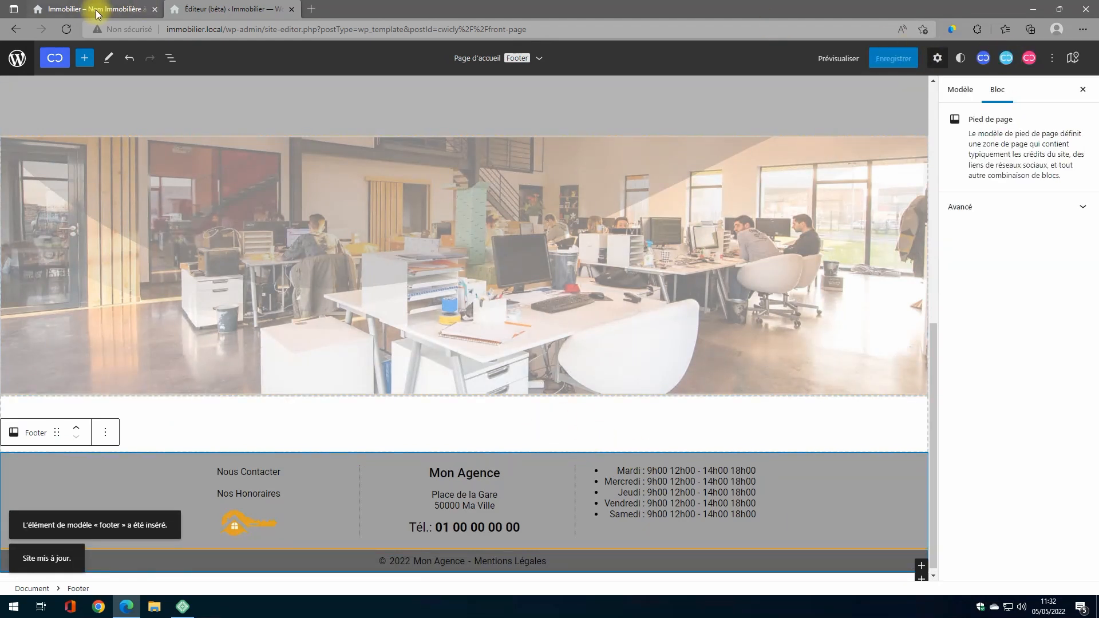
Switch to the live home page and reload it to check the published footer
left_click(96, 10)
mouse_move(10, 50)
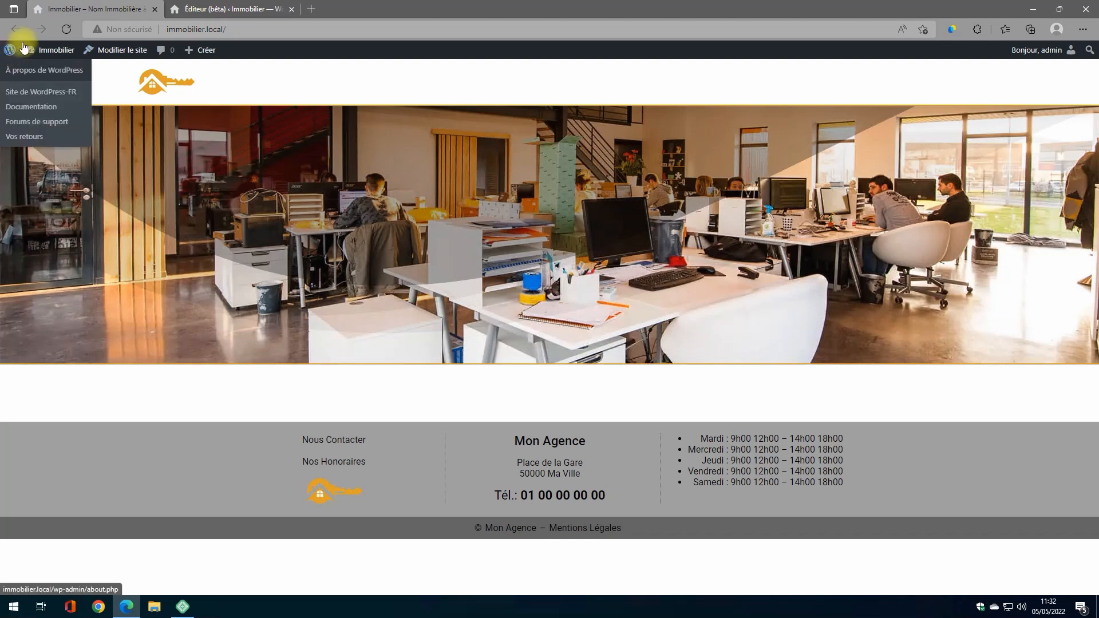
left_click(62, 32)
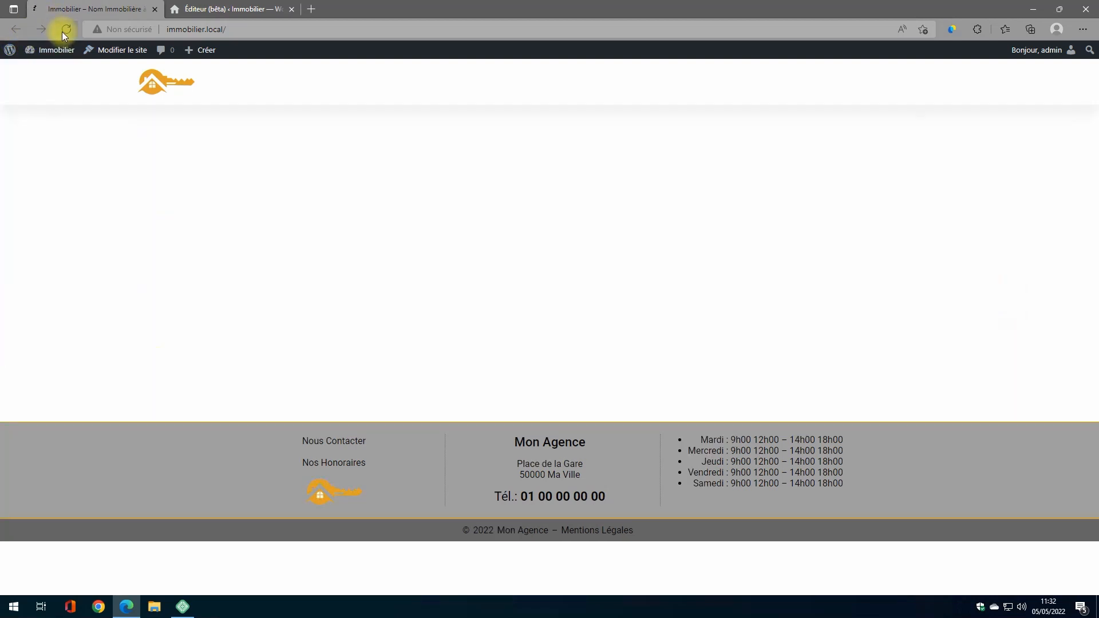